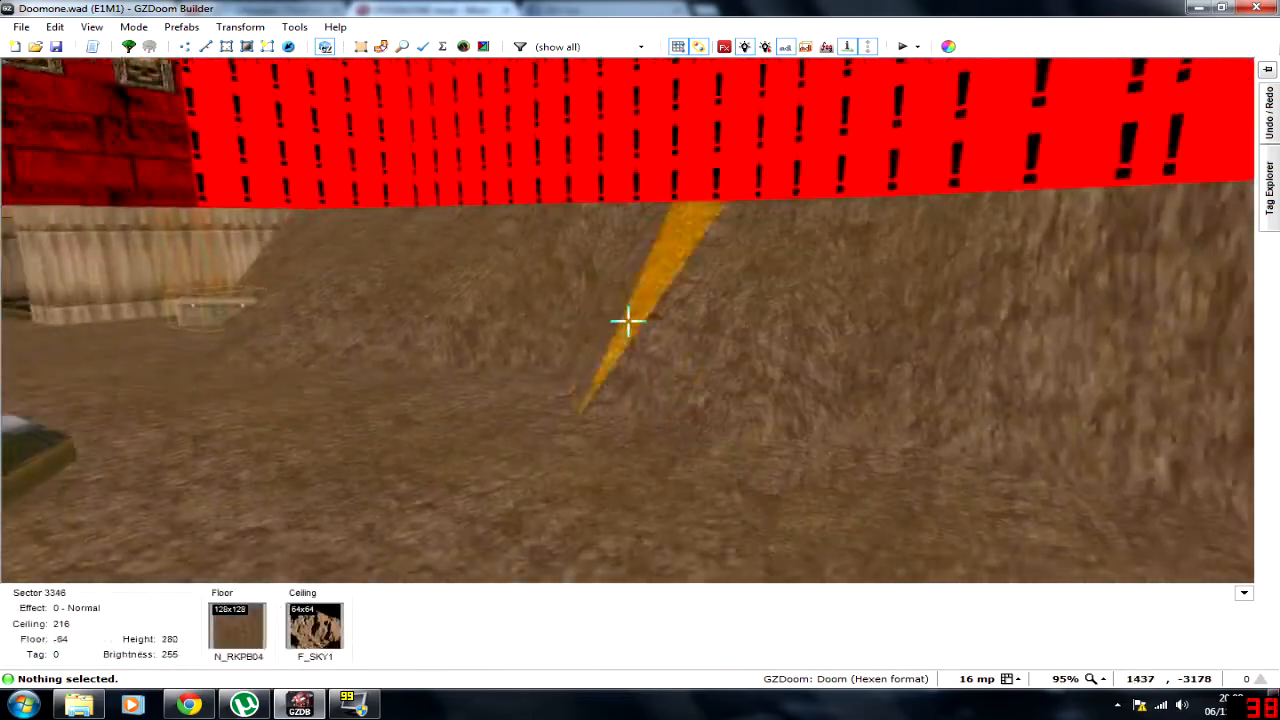
Step: Leave the 3D view and place the Visual Mode camera start just south of the nested rectangles in the large brown western area
key(q)
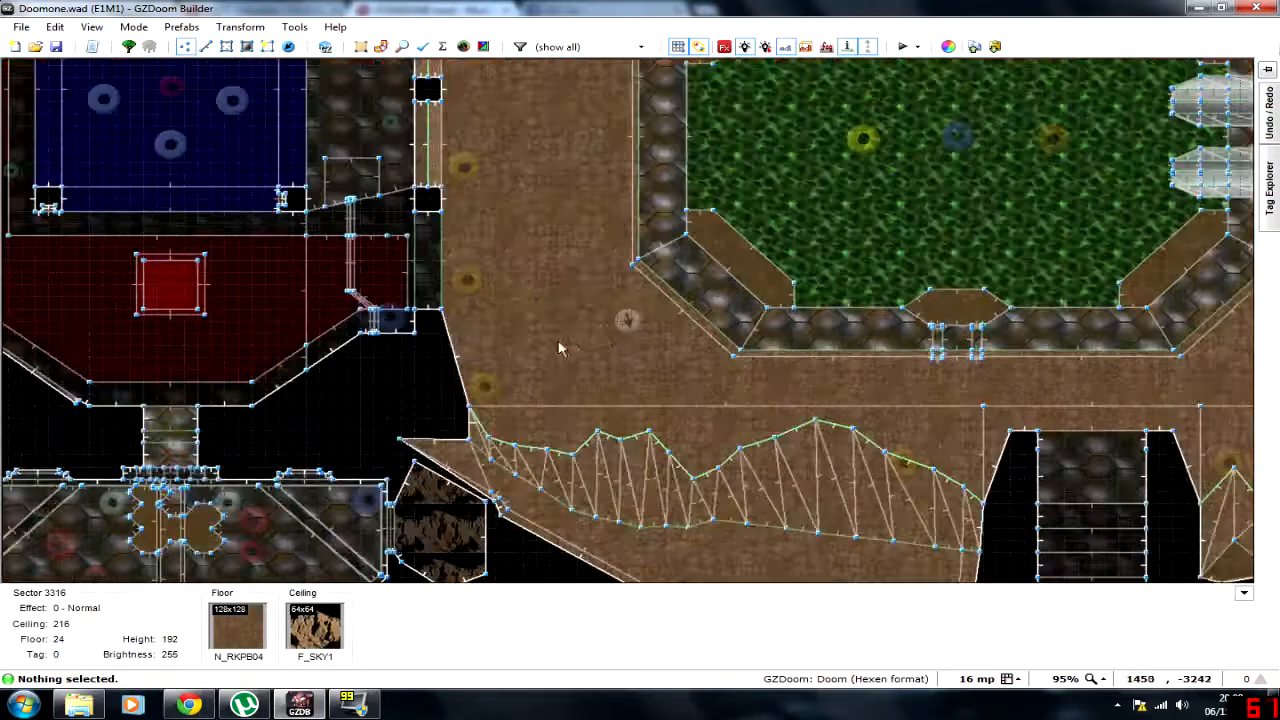
scroll(548, 340, down, 3)
key(Left)
key(Left)
key(Left)
key(Left)
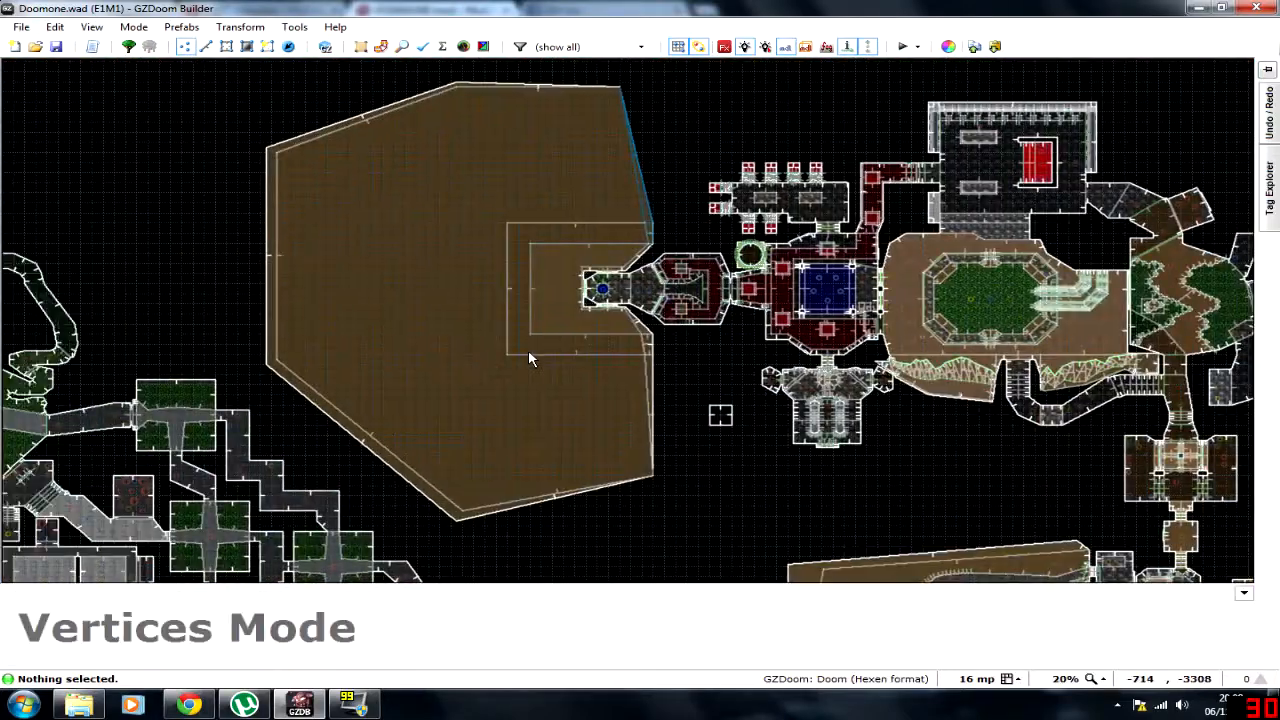
scroll(529, 352, up, 2)
scroll(529, 352, up, 1)
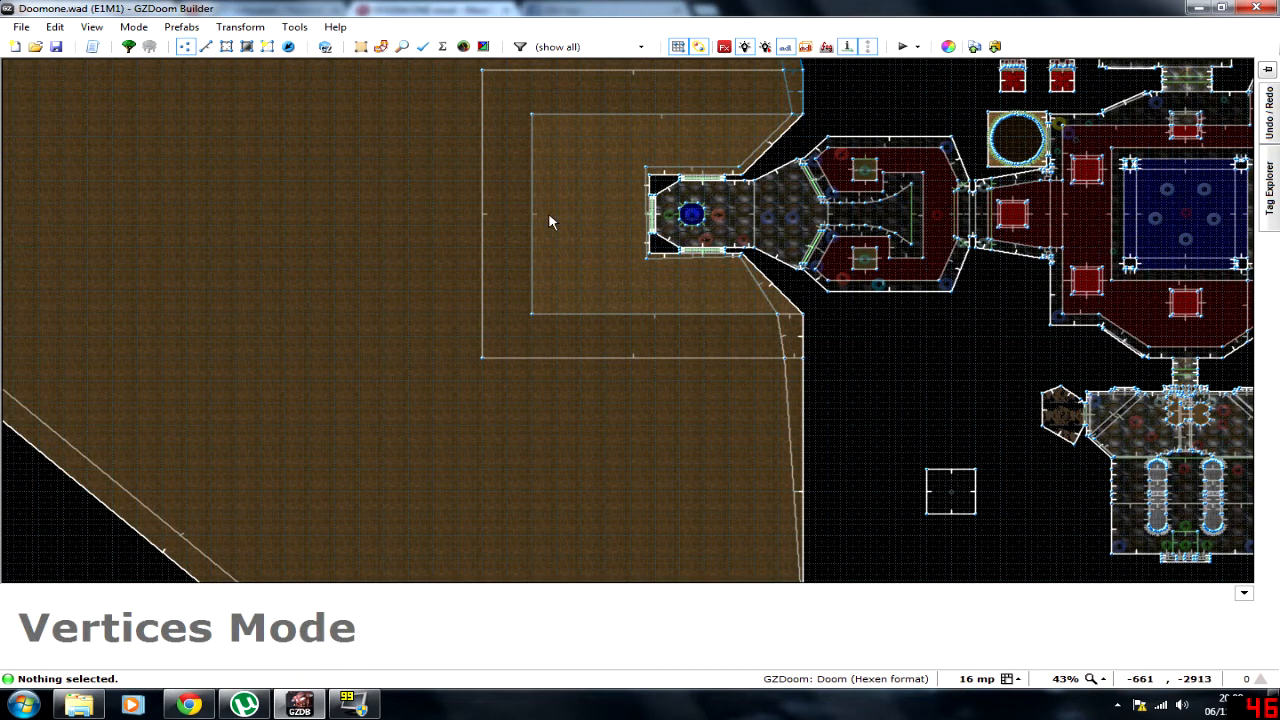
key(Up)
key(ctrl+w)
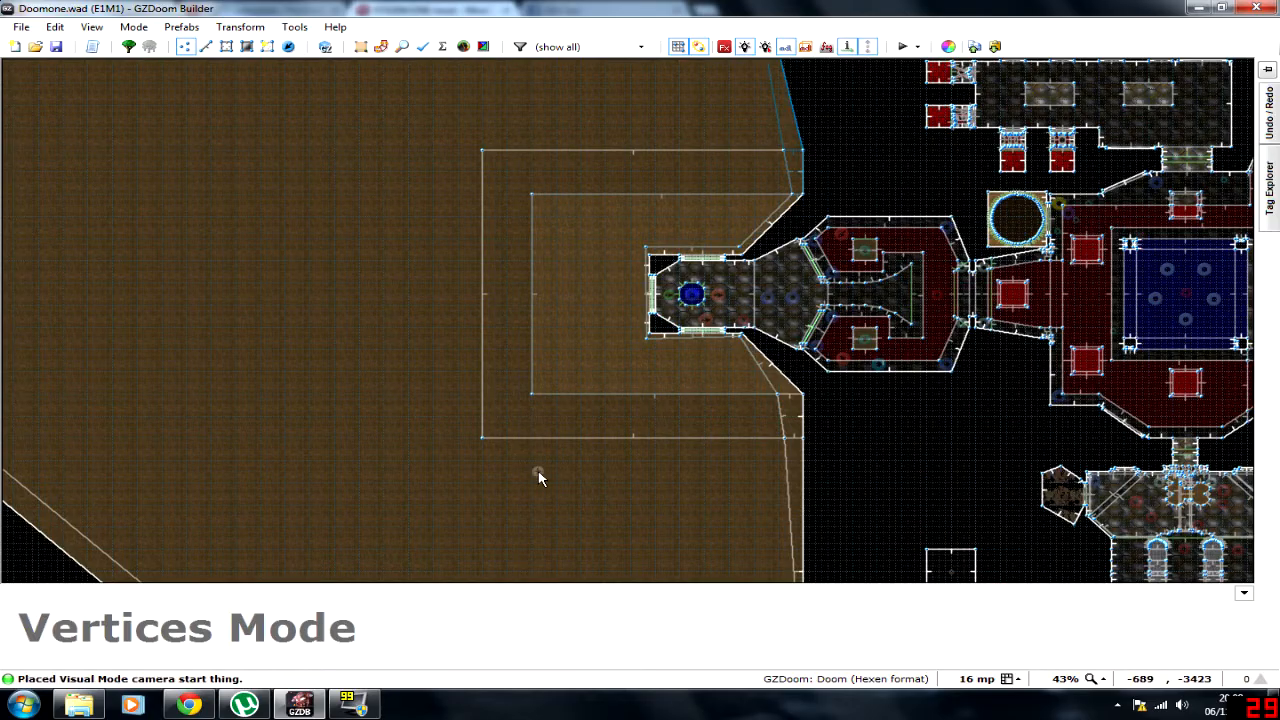
Step: Inspect in 3D the sunken outdoor floor, the red-walled ledge and the UAC-windowed room it surrounds
key(w)
key(w)
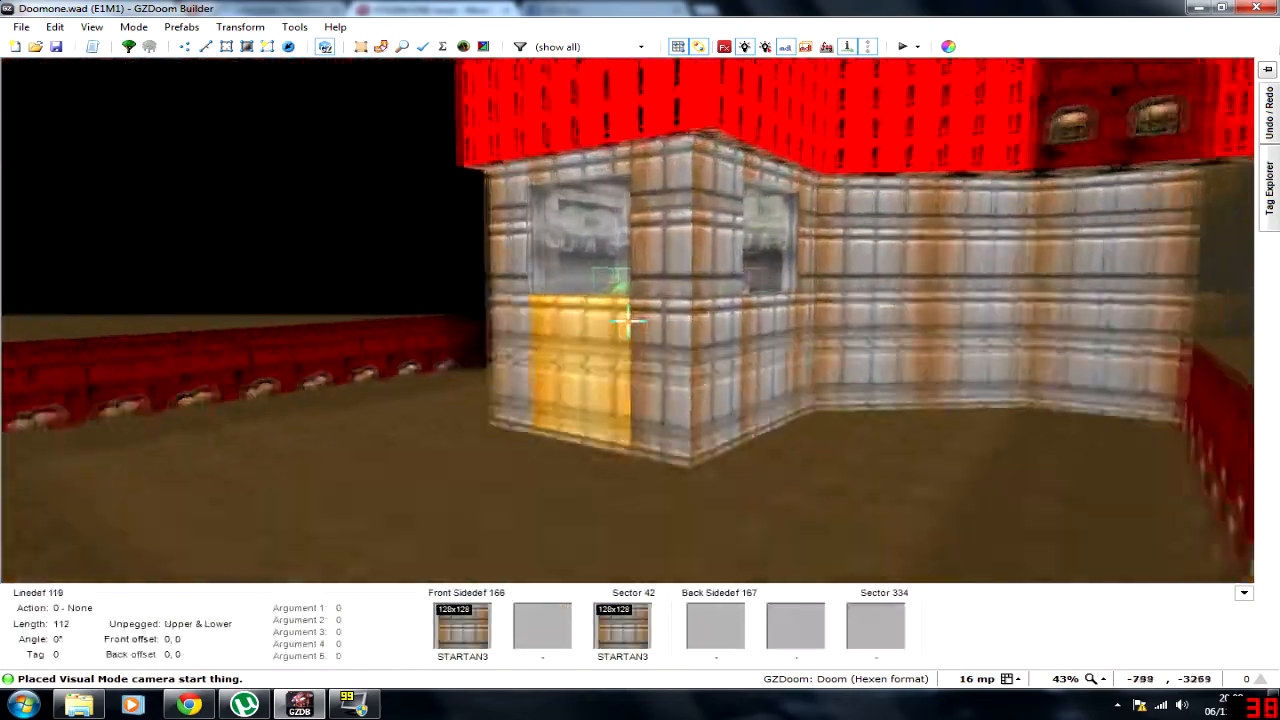
key(d)
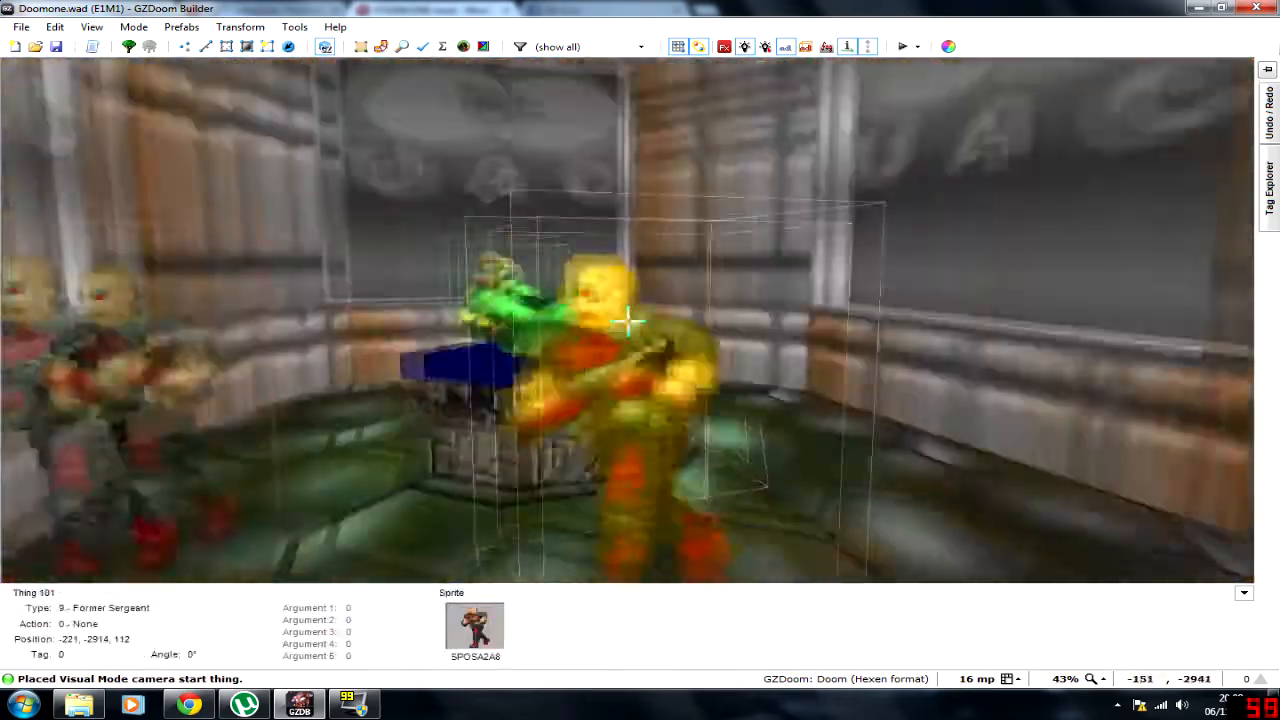
key(e)
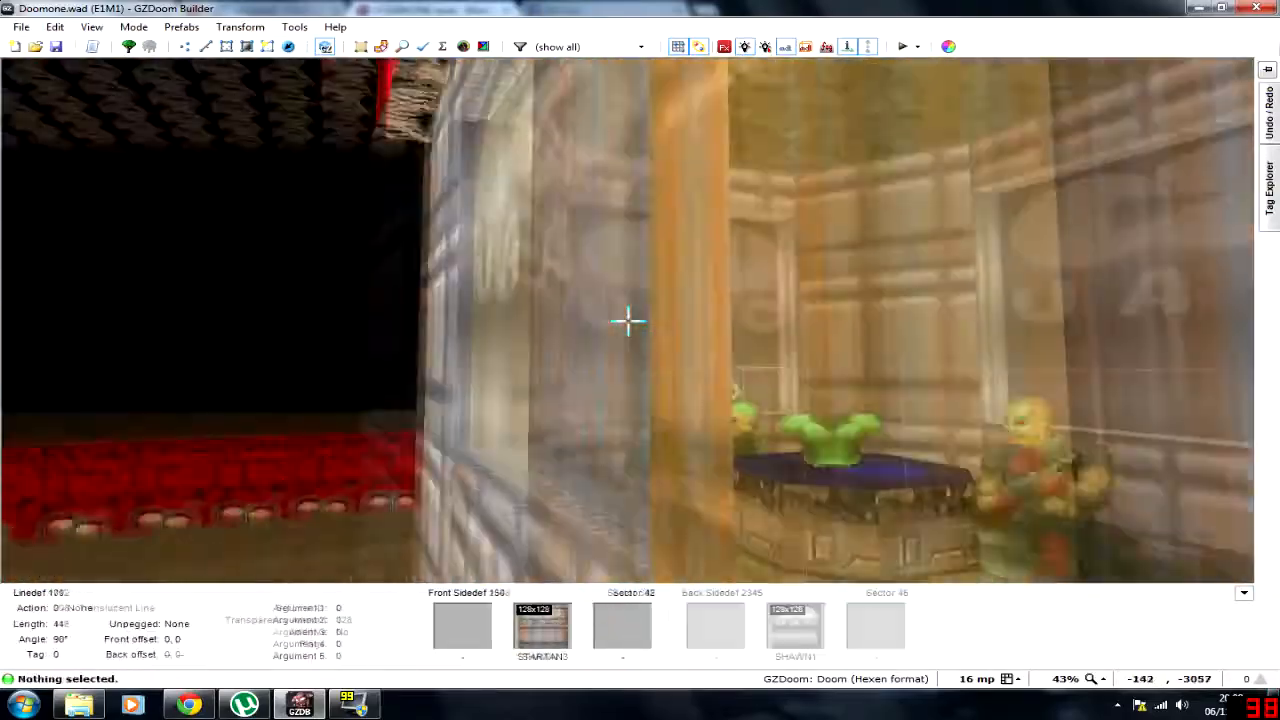
key(d)
key(e)
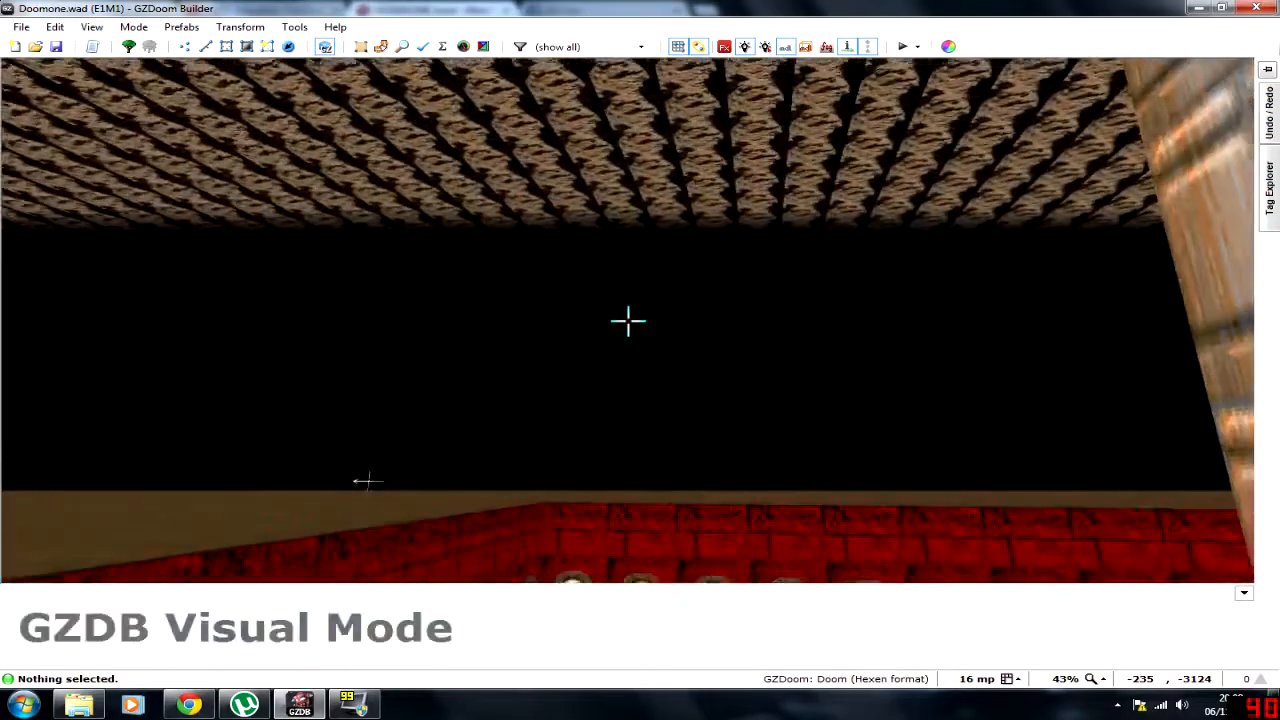
key(e)
key(e)
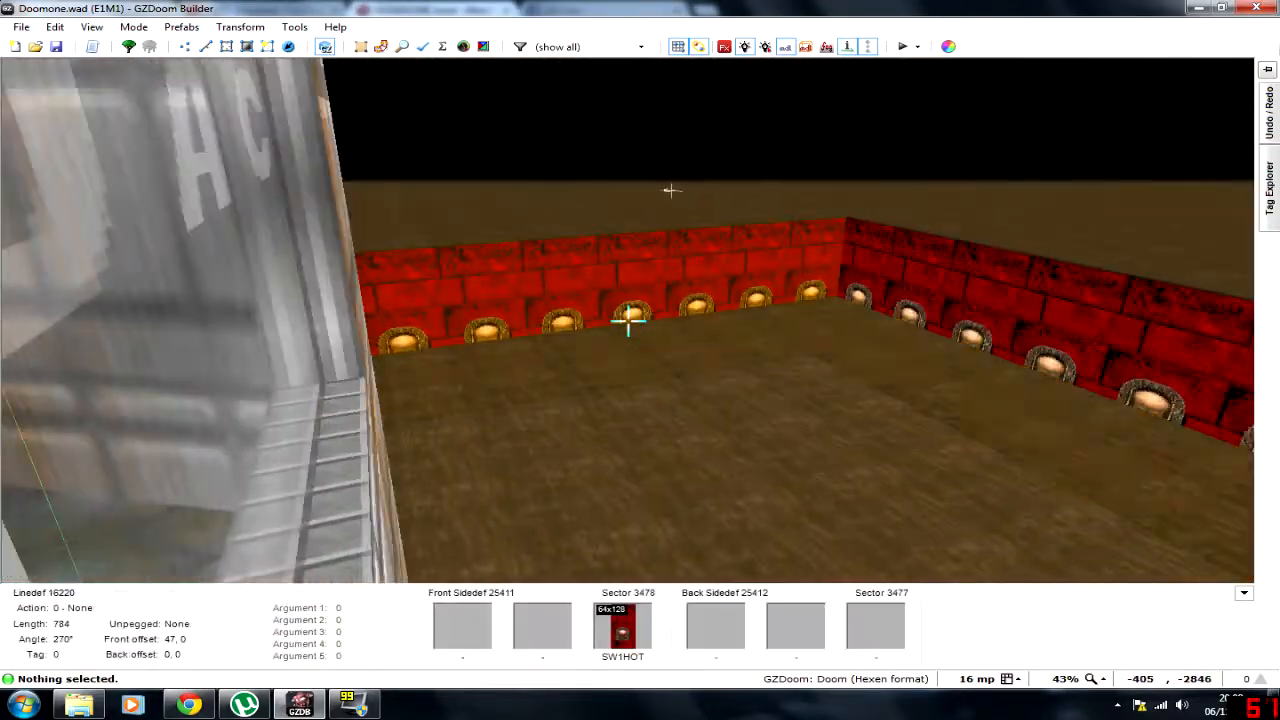
key(e)
key(w)
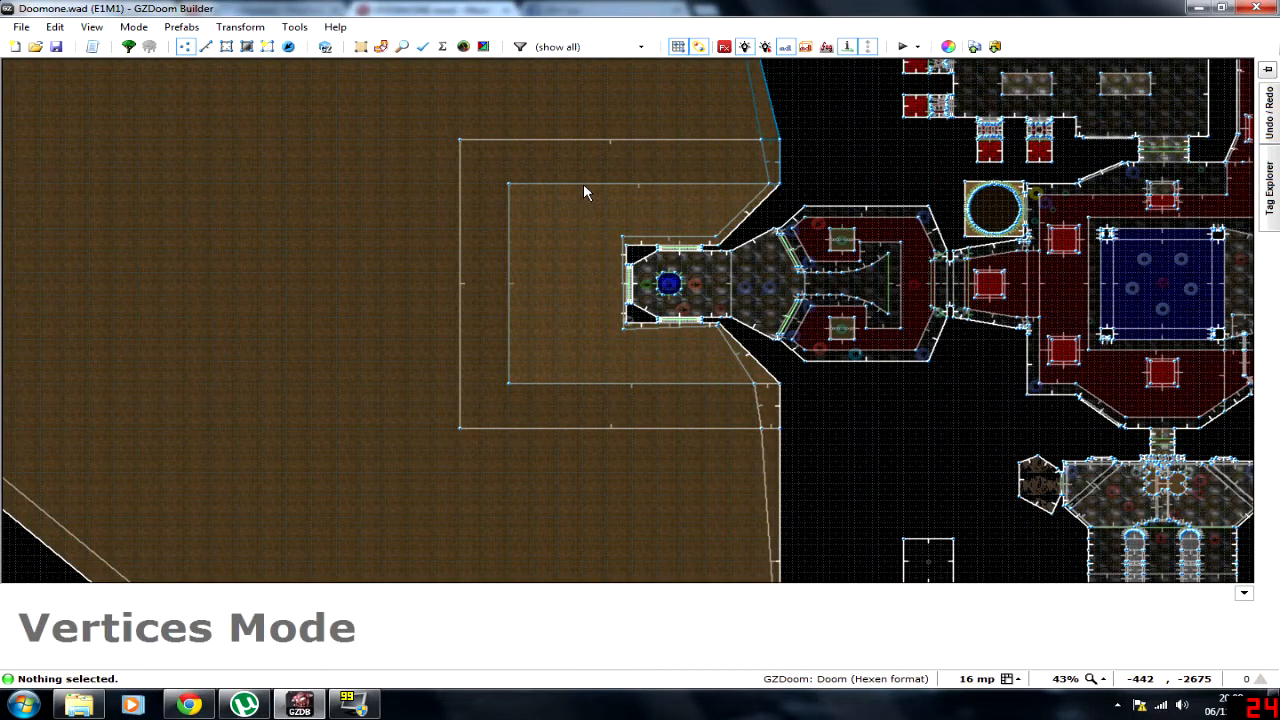
Step: In Linedefs mode, flip the western side of the inner rectangle around the windowed room
click(205, 52)
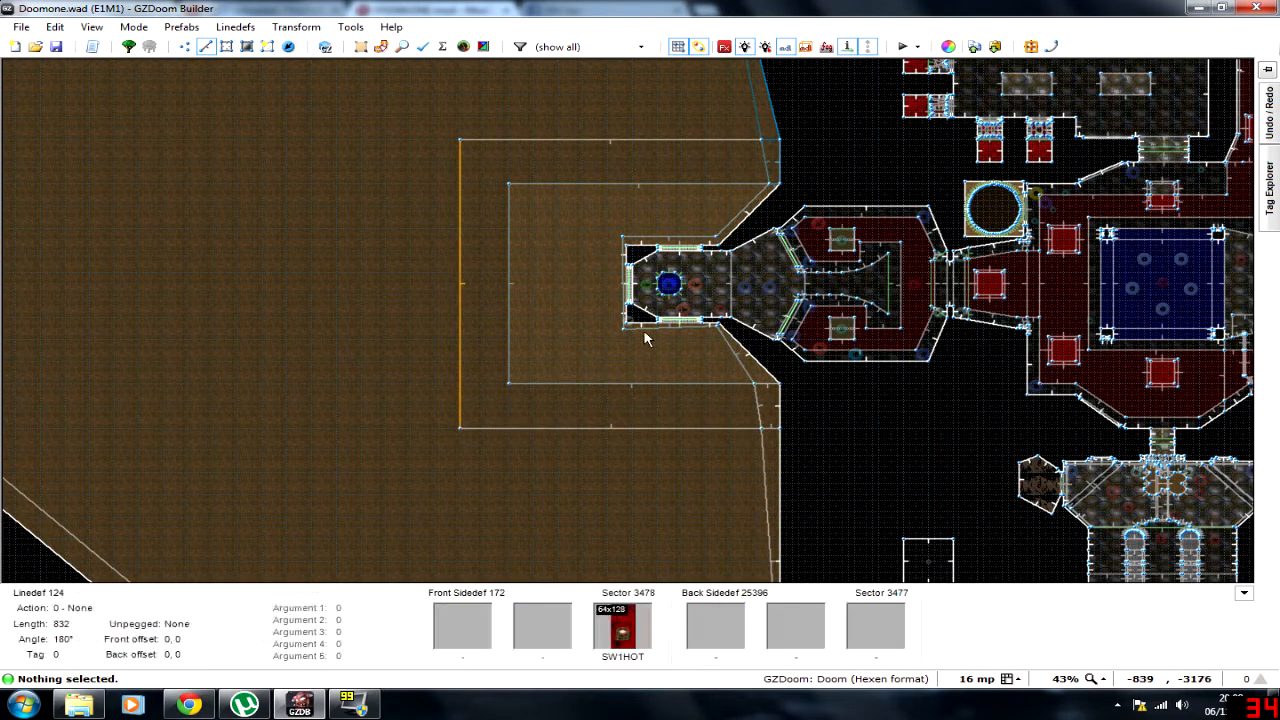
scroll(740, 410, up, 3)
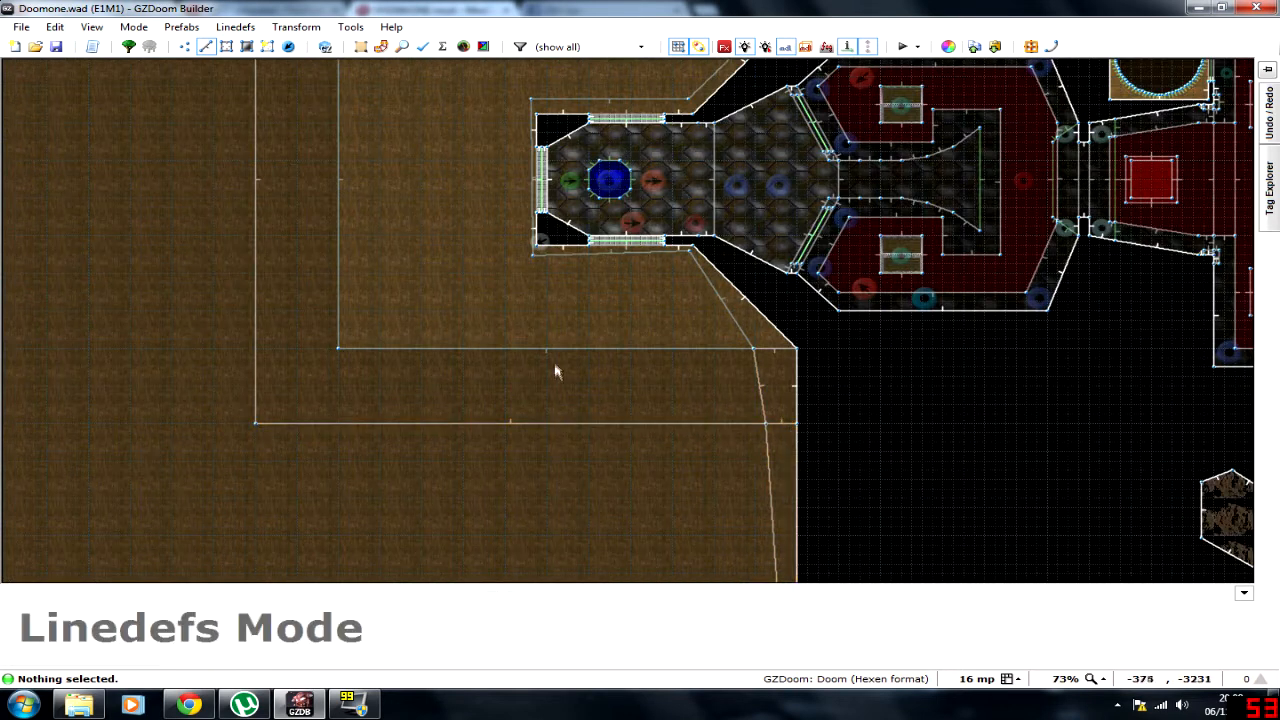
key(Up)
key(Up)
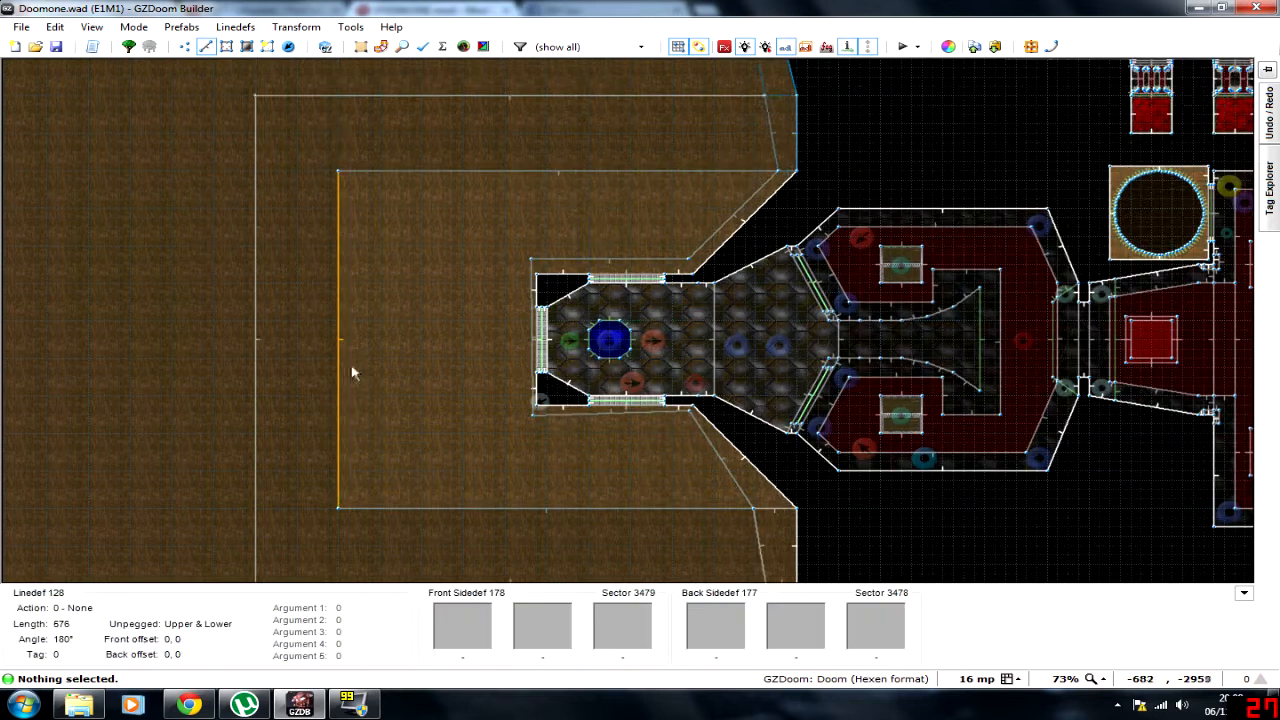
key(f)
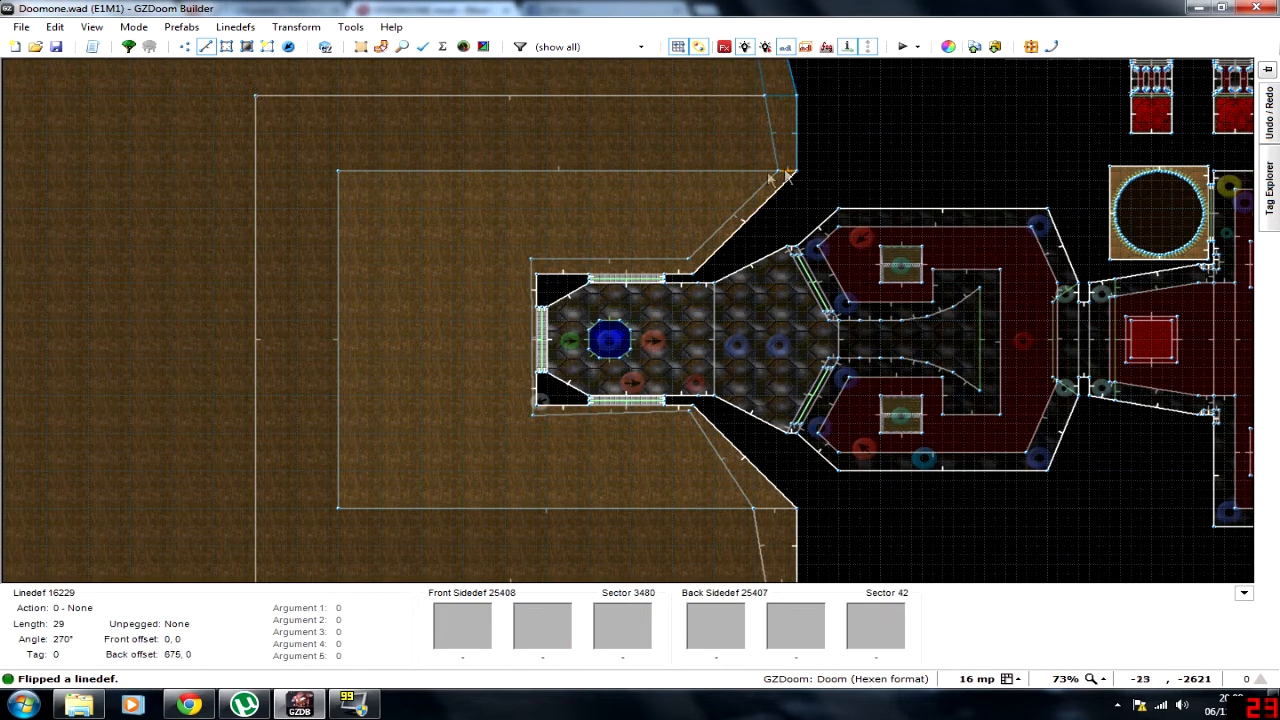
Step: Select all linedefs forming the inner and outer rectangles around the windowed room, including the short end segments
scroll(537, 195, up, 9)
scroll(418, 193, down, 3)
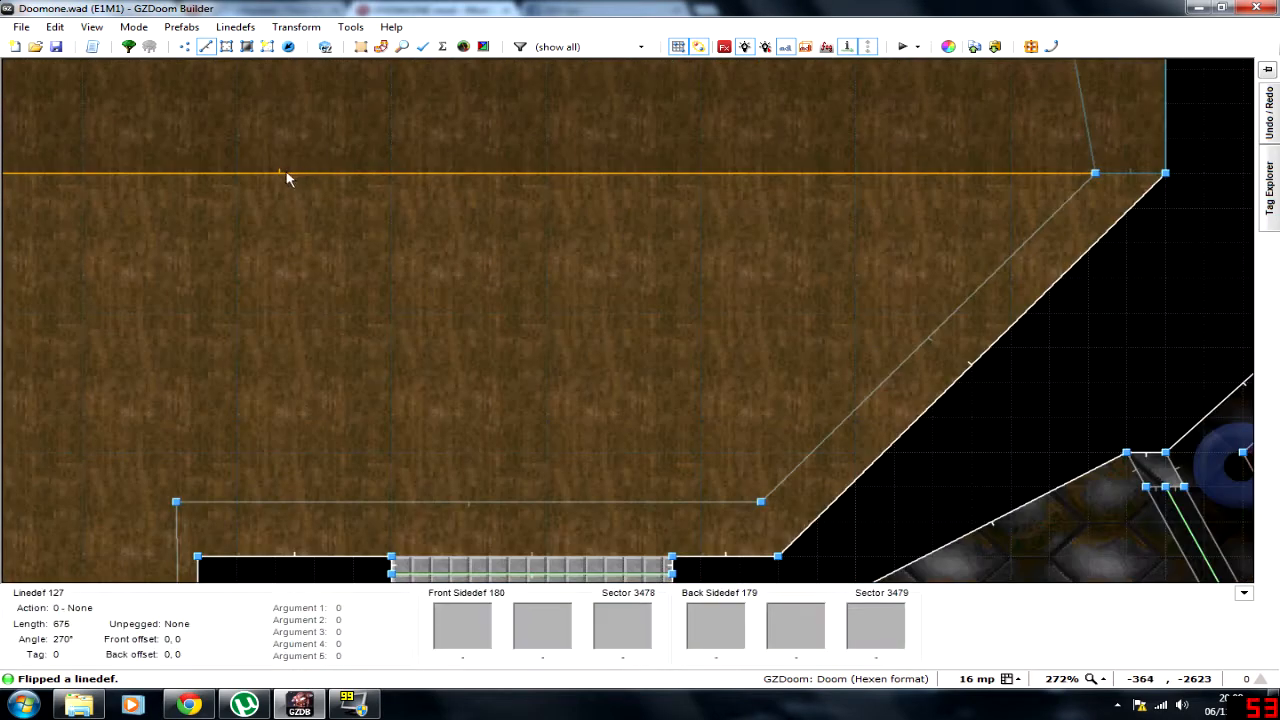
scroll(300, 230, down, 7)
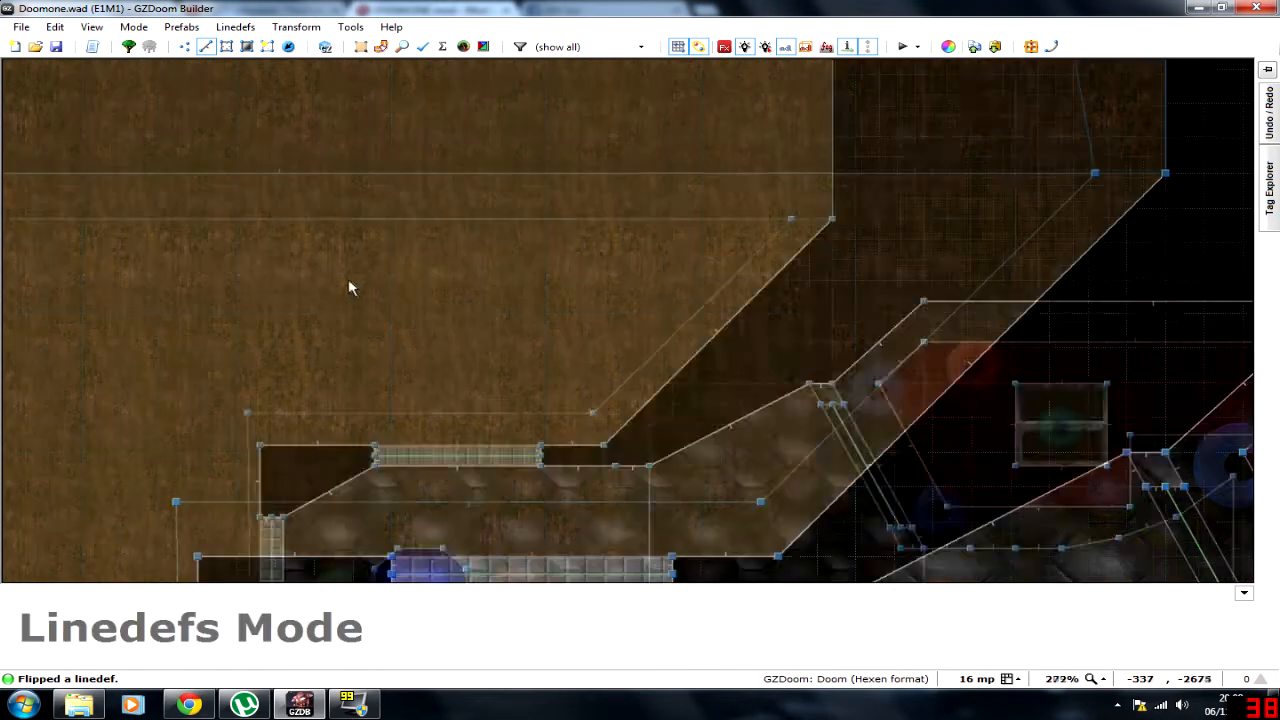
key(Left)
key(Down)
key(Down)
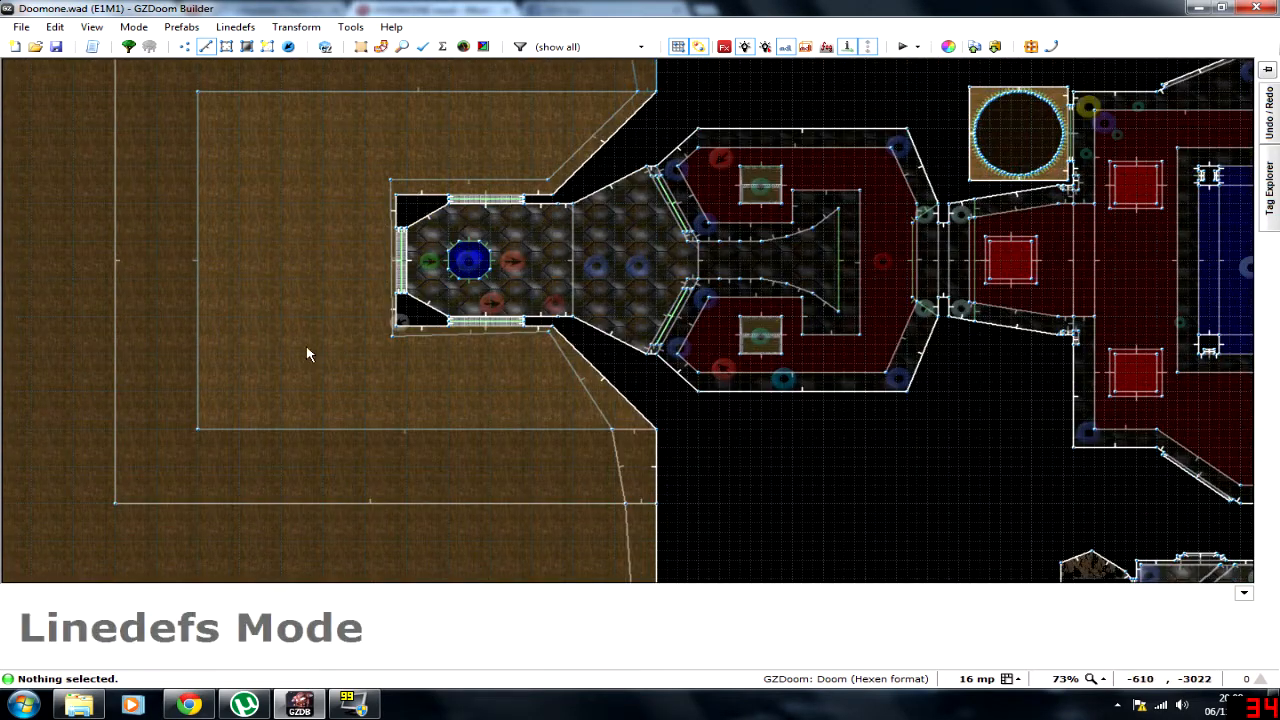
click(636, 432)
click(440, 504)
click(420, 430)
click(195, 307)
click(118, 308)
key(Up)
click(277, 100)
click(321, 173)
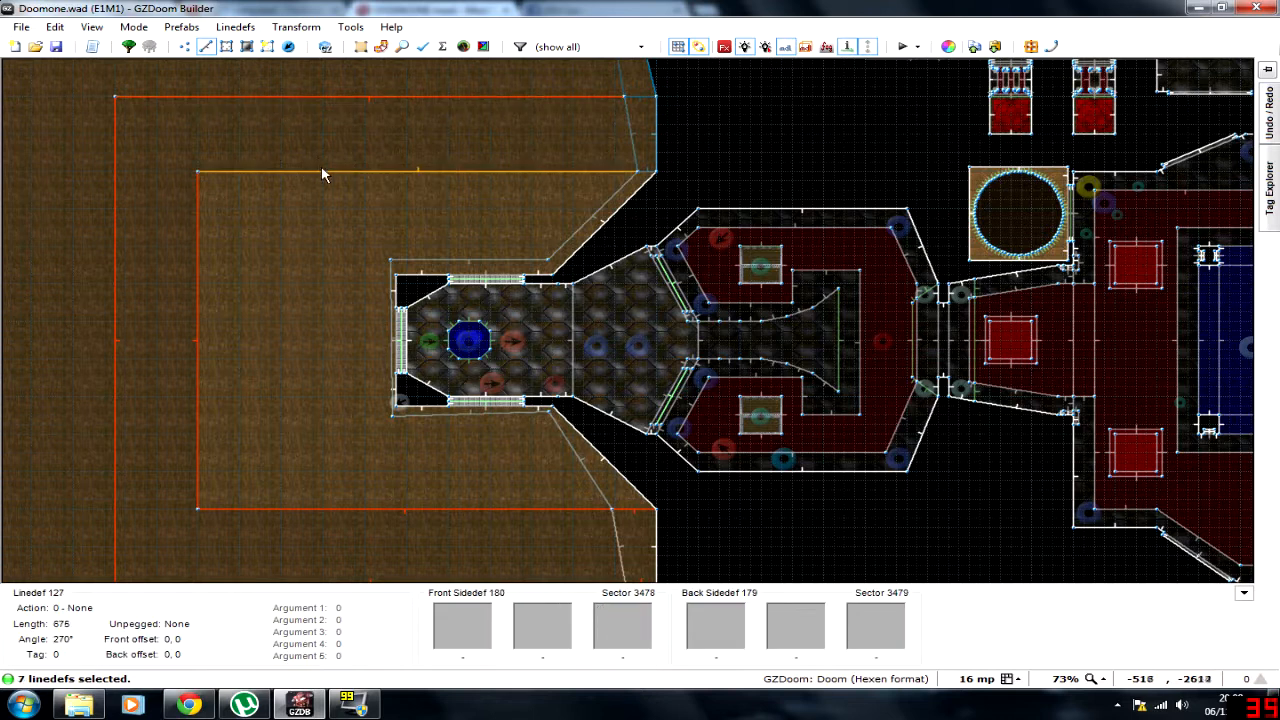
click(525, 173)
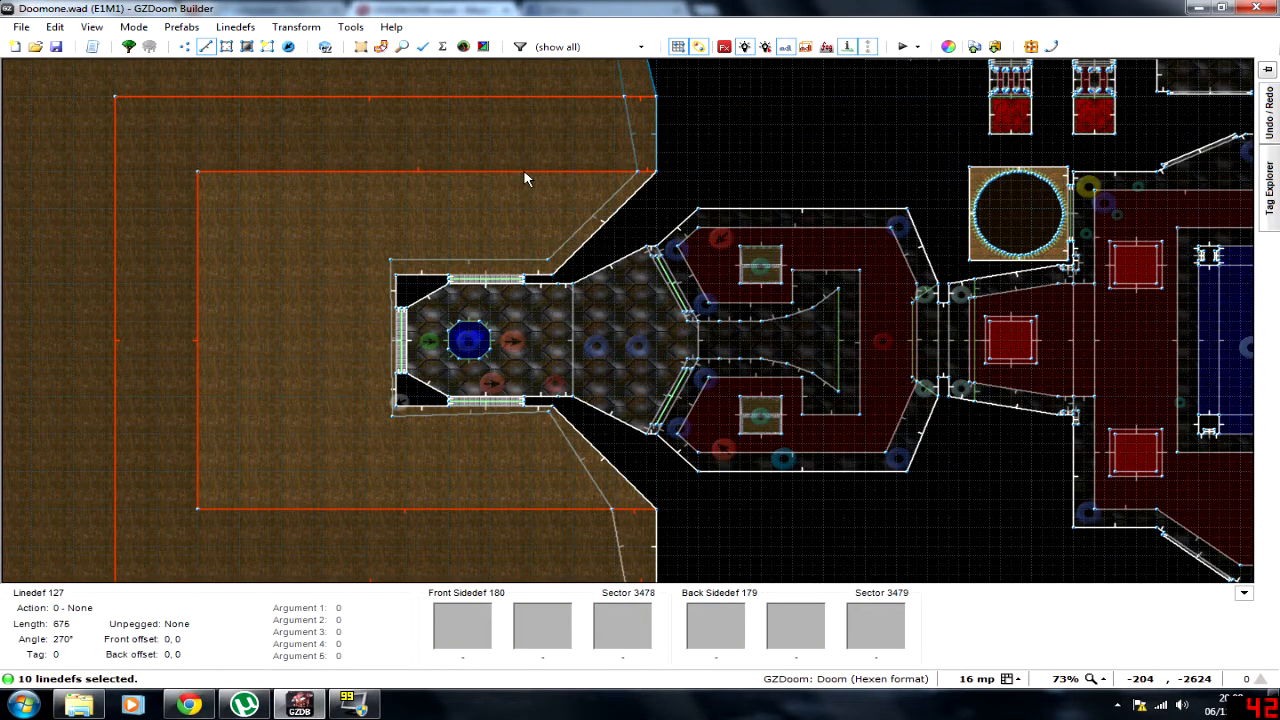
Step: Assign action 181 Plane Align (slope) to the selected linedefs with Align Floor set to Front
right_click(525, 178)
text(181)
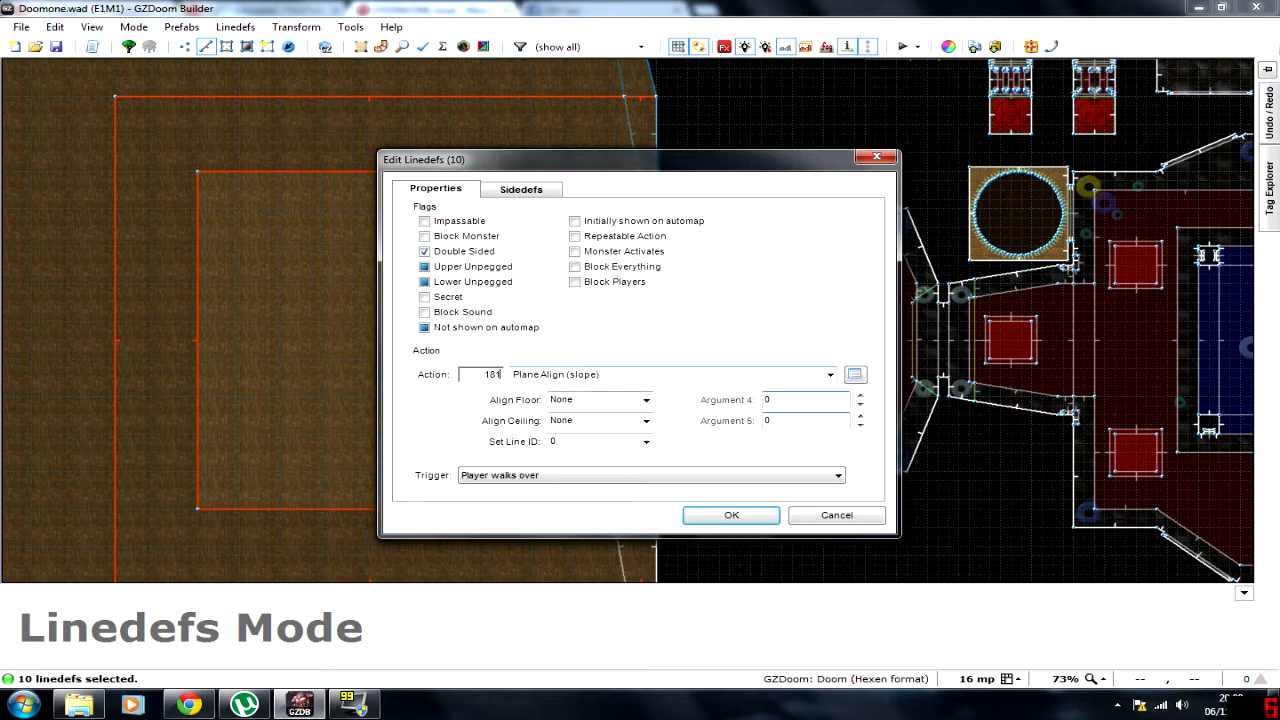
click(646, 400)
click(600, 427)
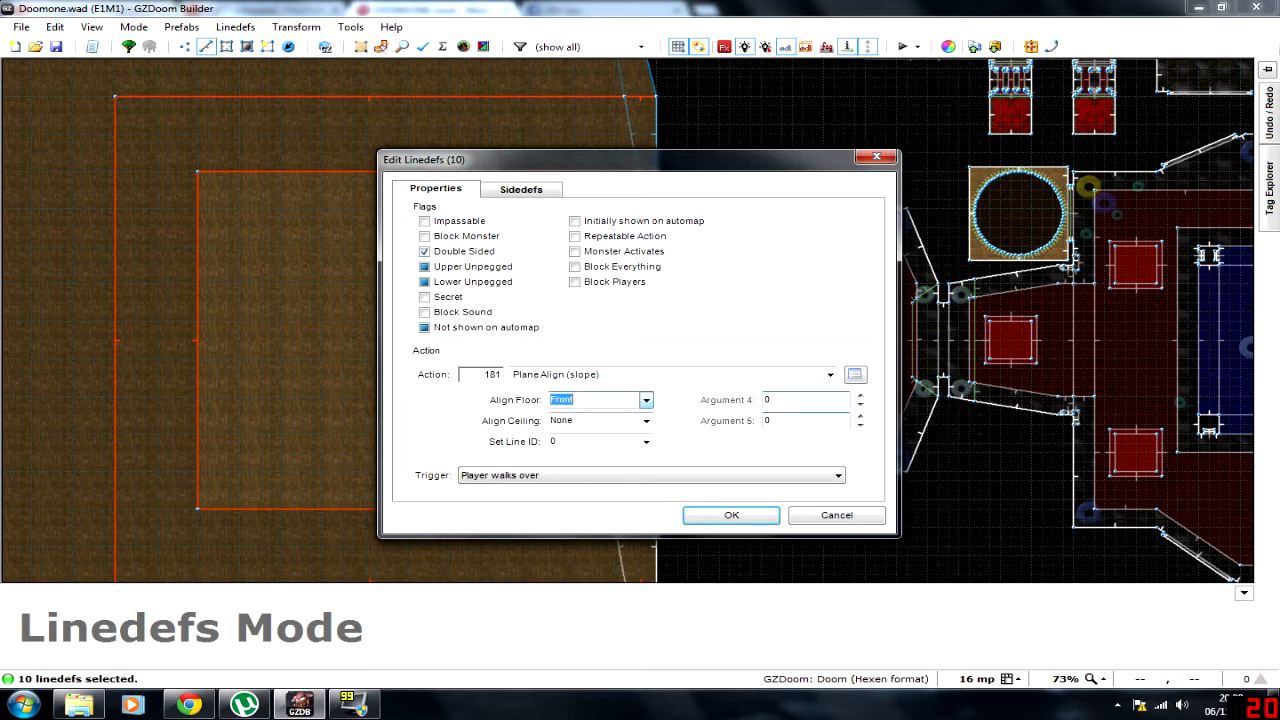
click(731, 515)
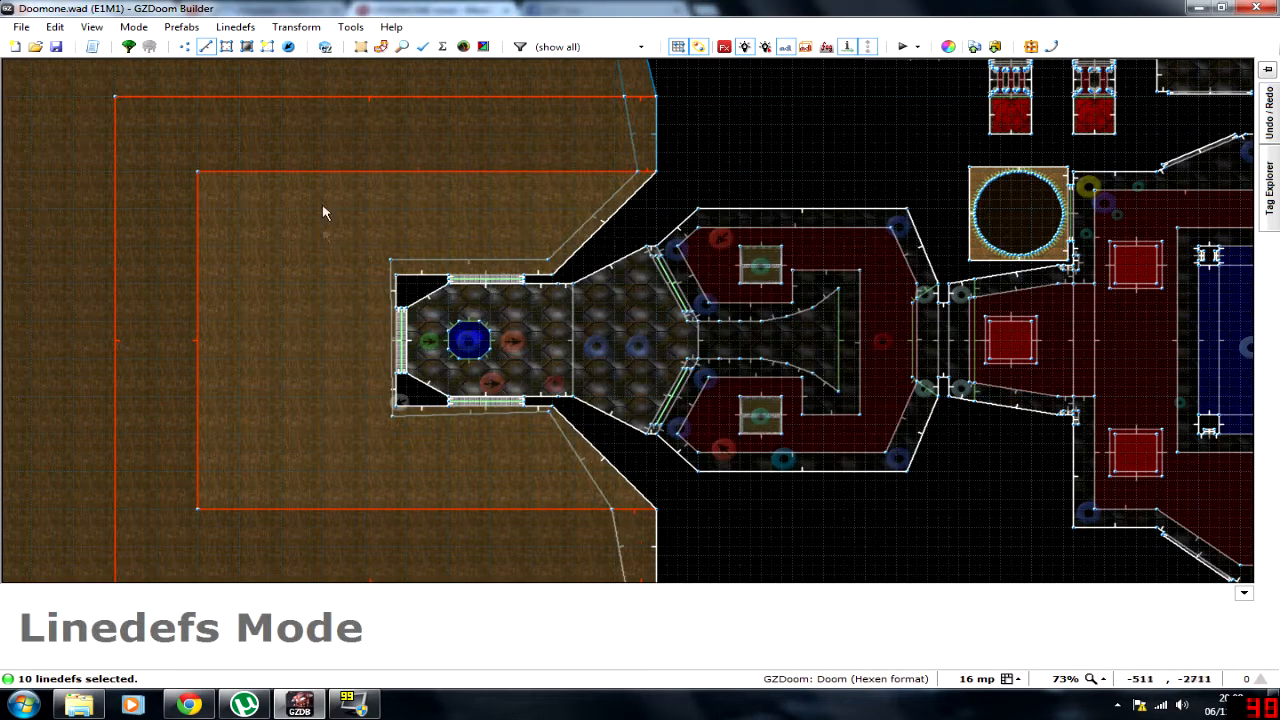
click(369, 156)
Step: Check in 3D how the plane-aligned floors meet the ledge walls around the windowed room
key(w)
key(e)
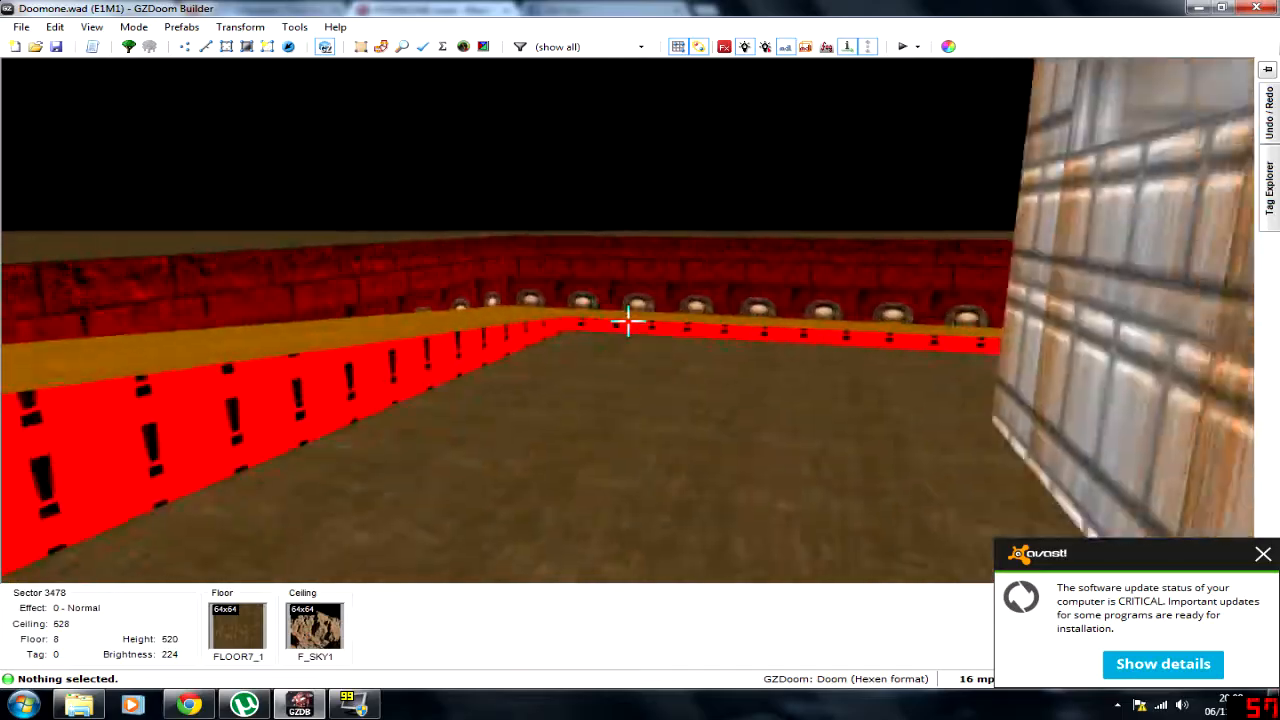
key(s)
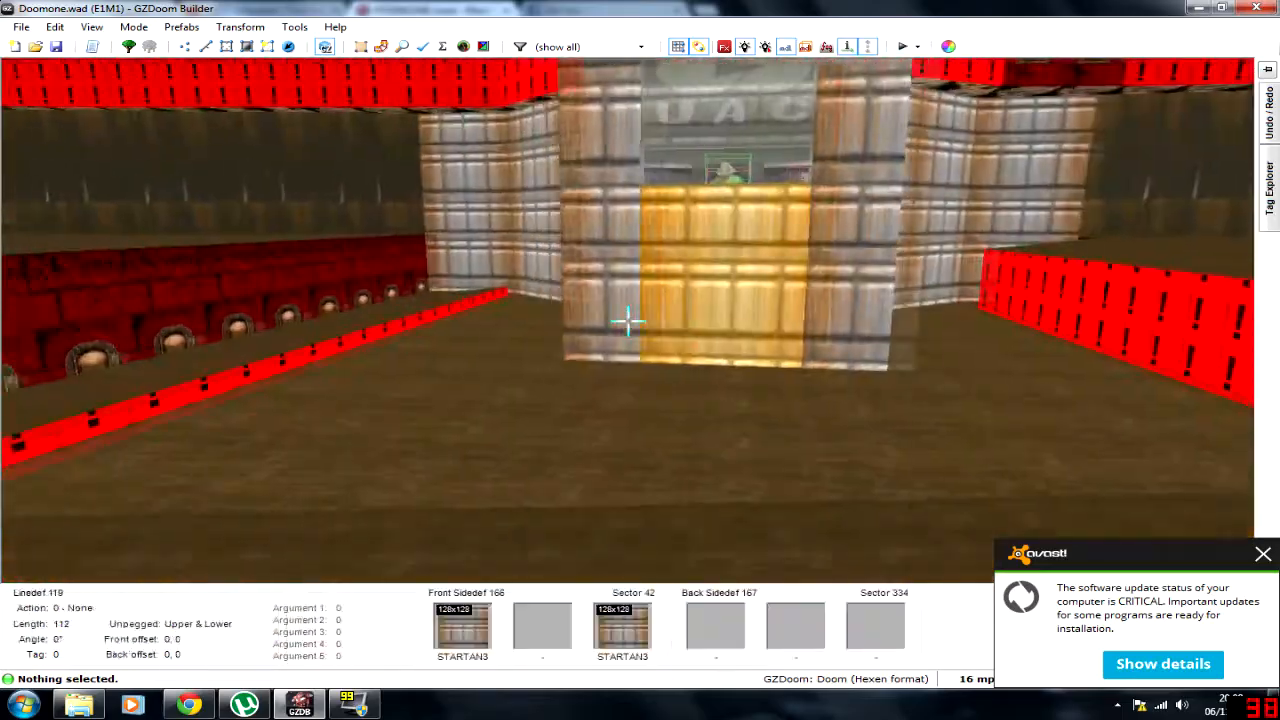
key(e)
key(e)
scroll(628, 321, up, 1)
scroll(628, 321, down, 1)
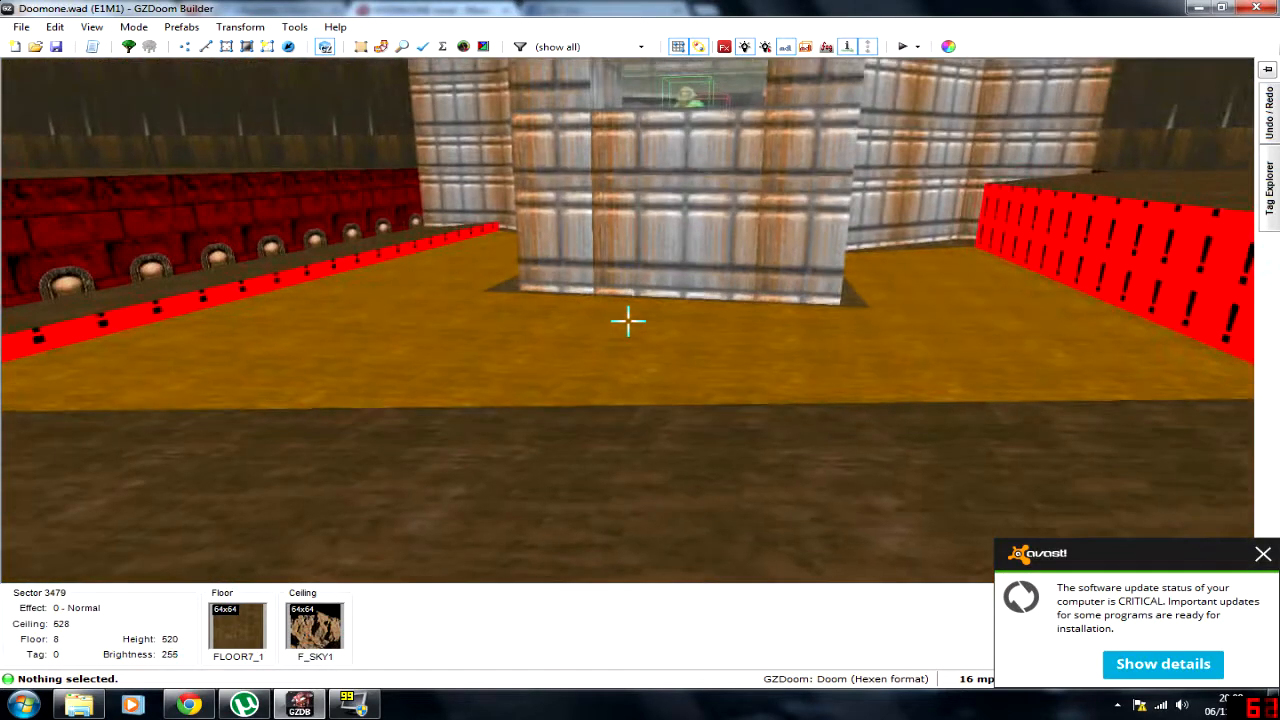
key(e)
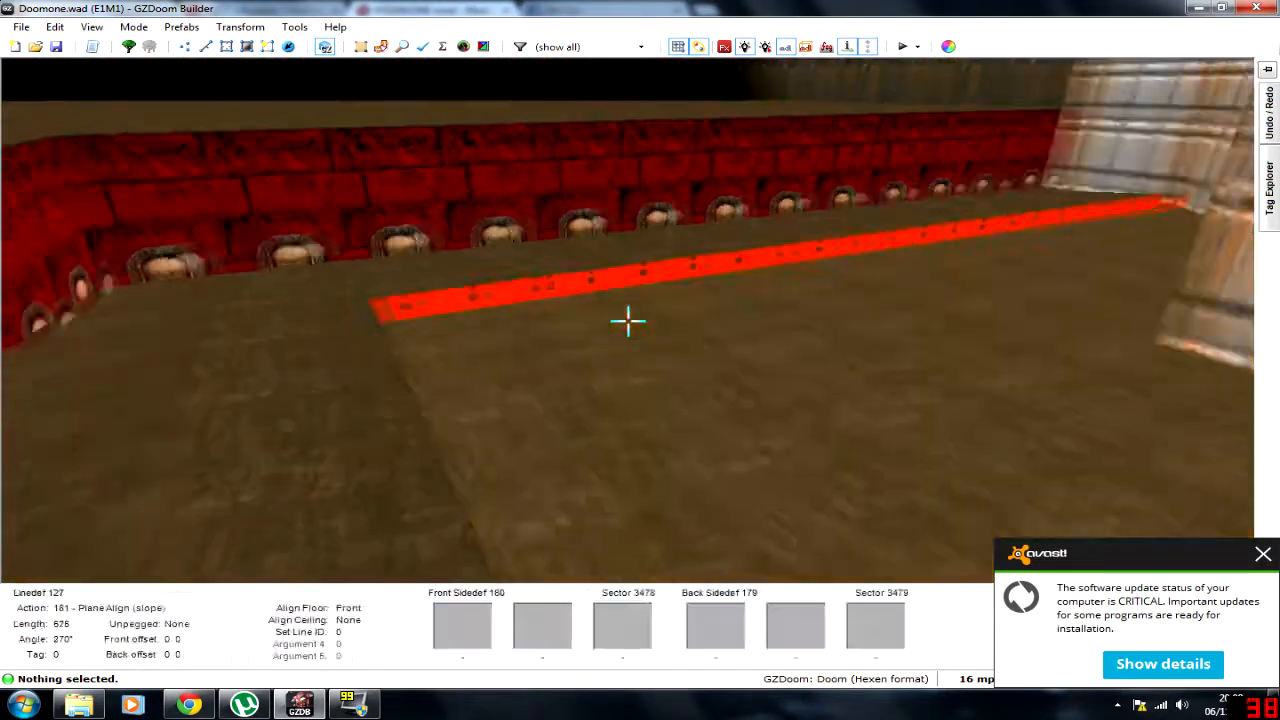
key(q)
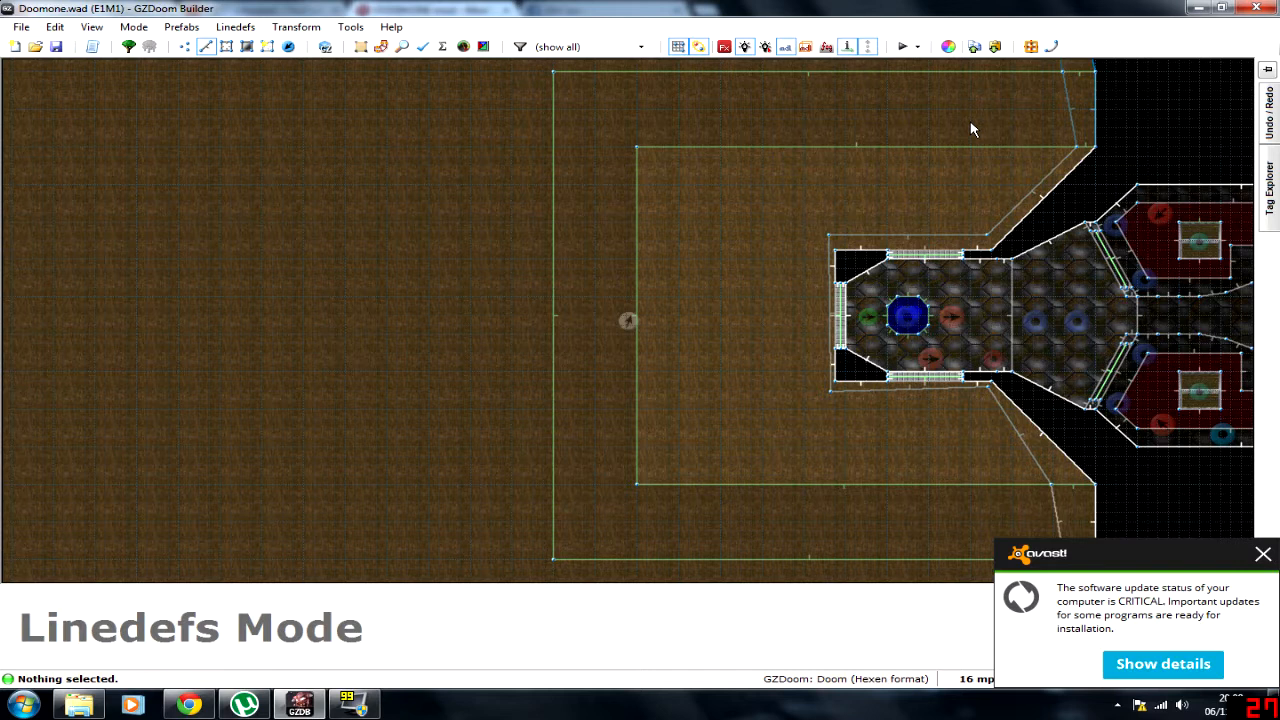
Step: Draw zigzag lines with 128-unit crossings, about 48 to 80 units apart, between the inner and outer rectangles along all three sides
key(d)
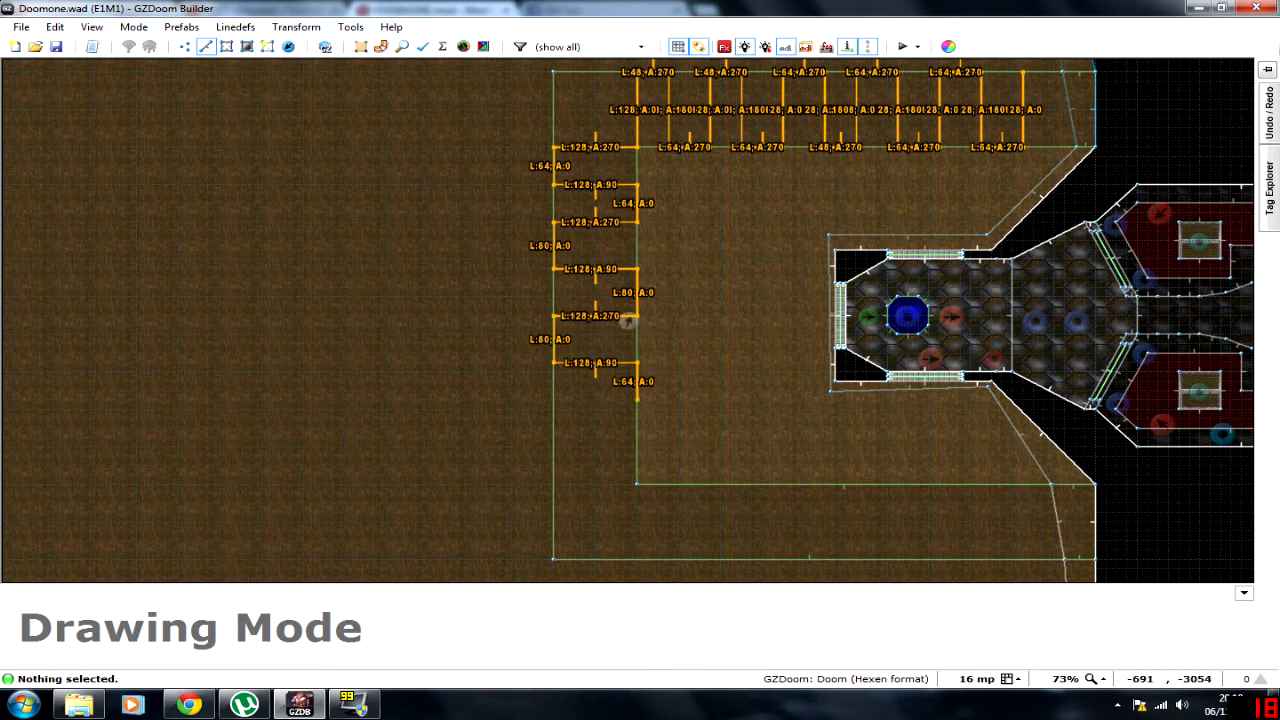
key(Down)
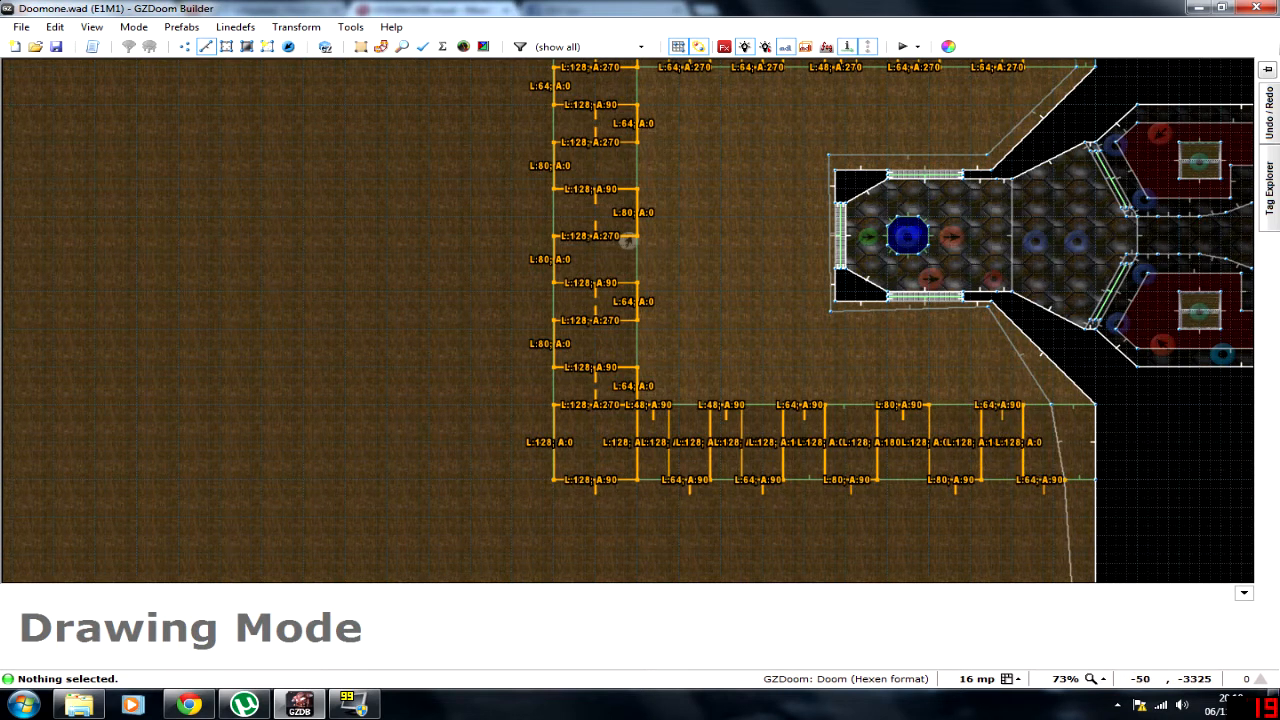
click(1065, 479)
right_click(1065, 479)
Step: Copy the STARTAN3 wall texture beside the windowed room onto the BROWN144 boundary walls on both sides of it
key(Right)
key(Right)
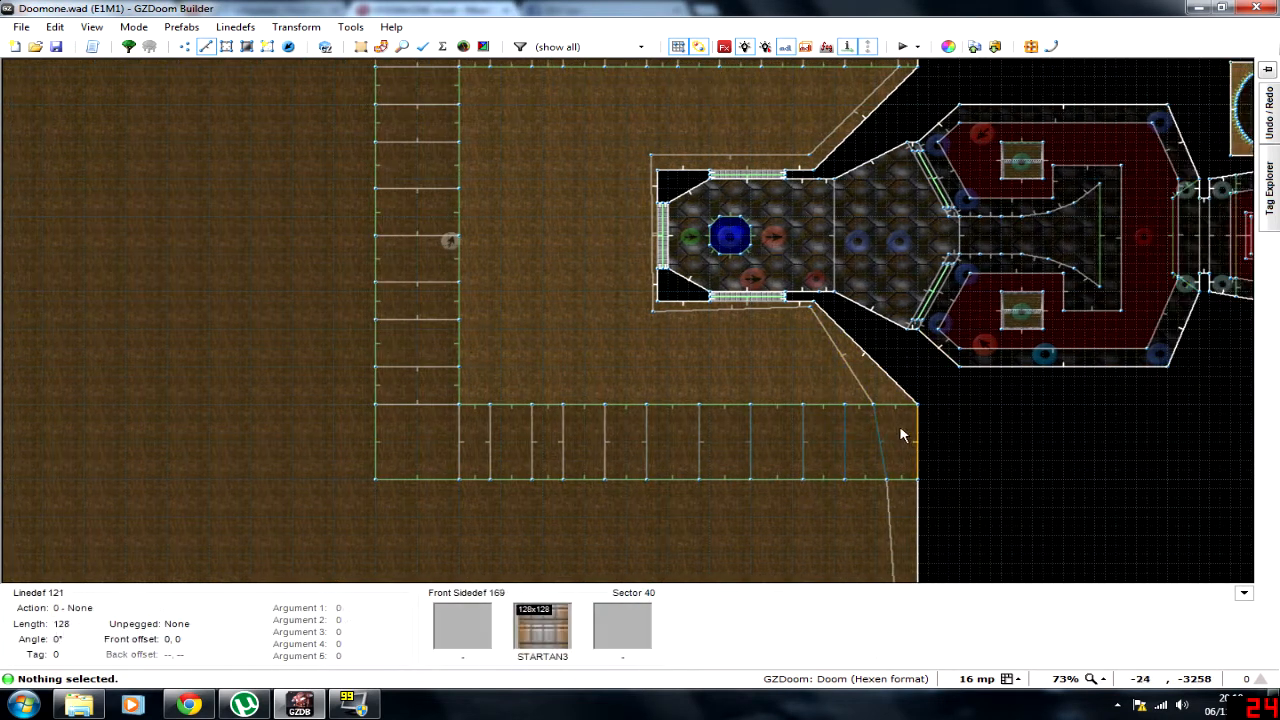
key(Up)
key(Up)
key(w)
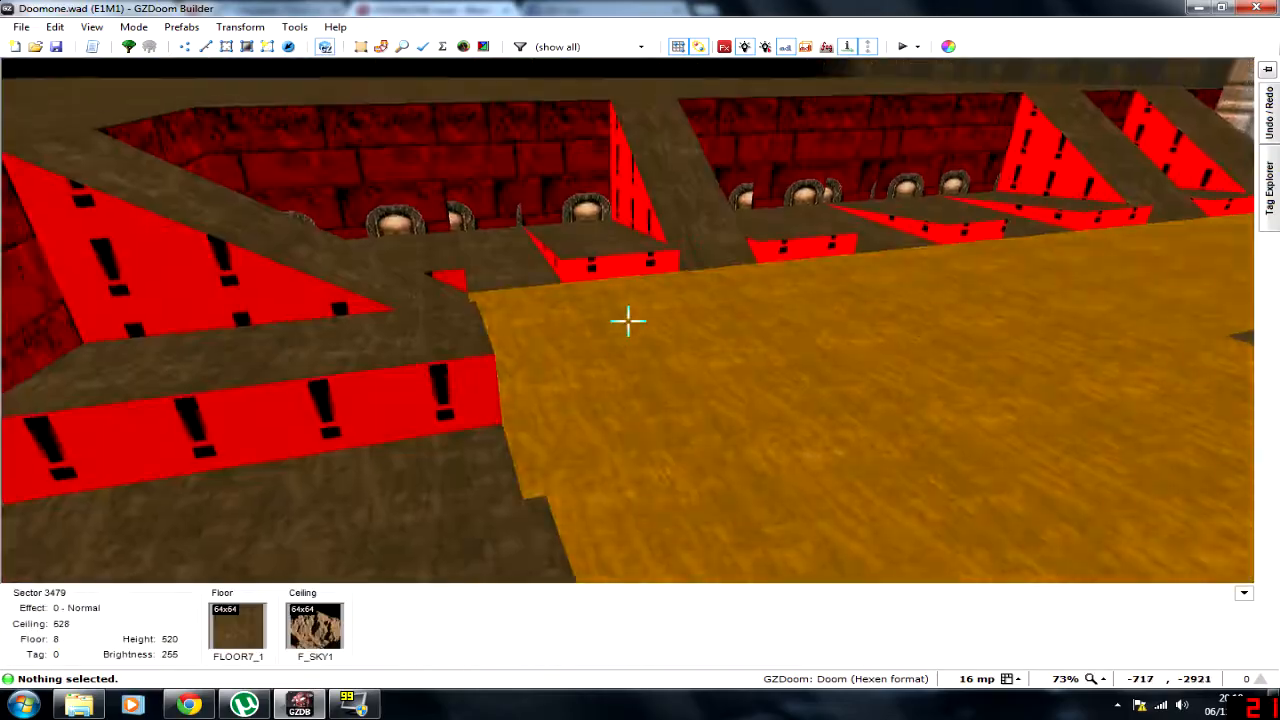
key(s)
key(e)
key(f)
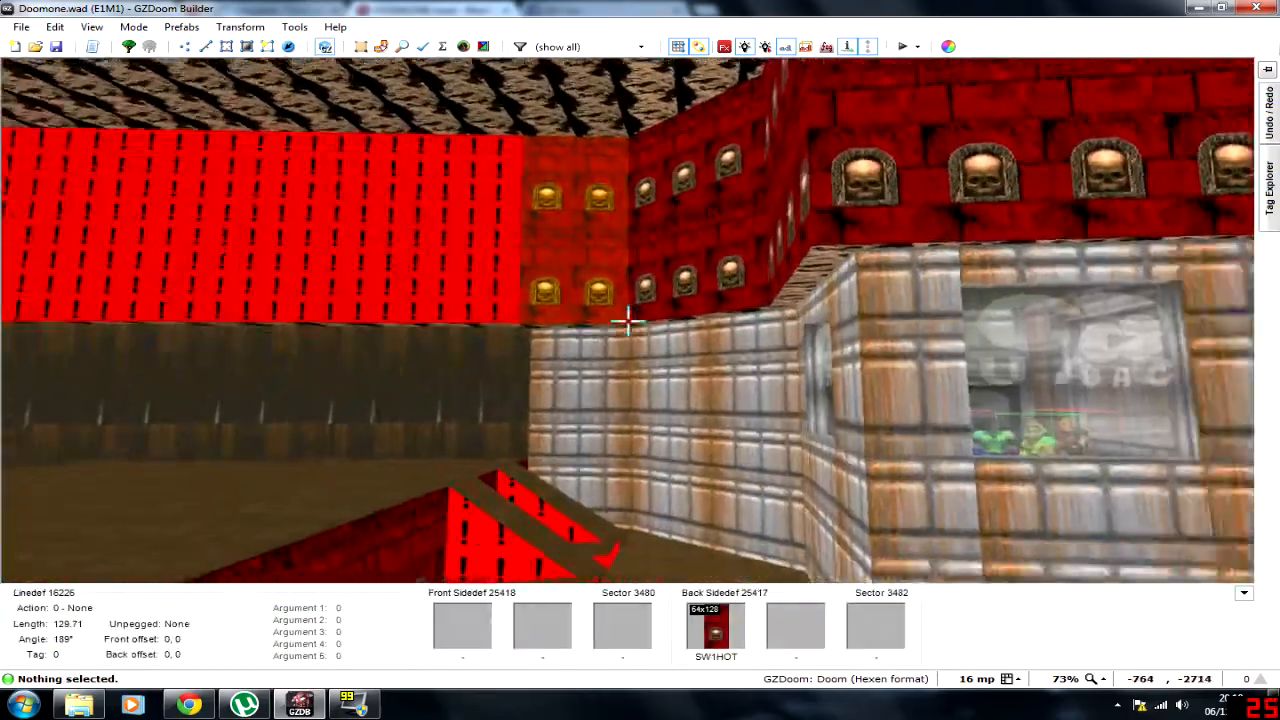
key(ctrl+c)
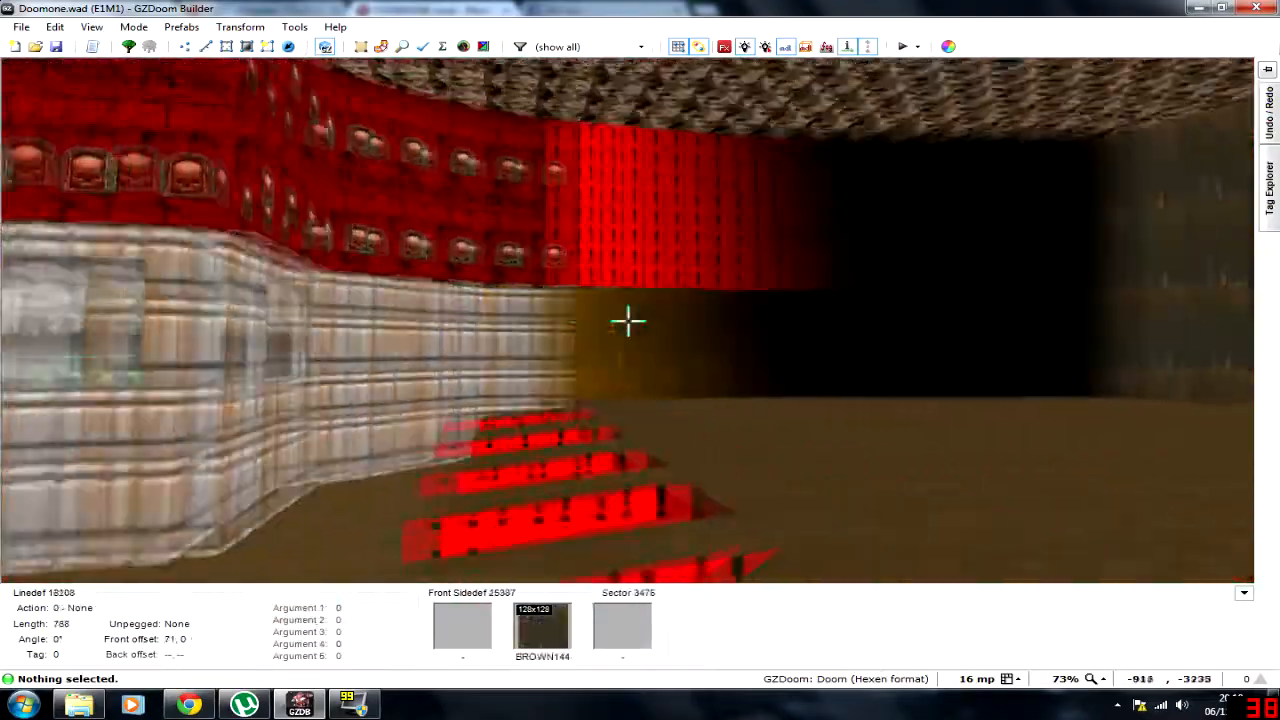
key(ctrl+v)
key(s)
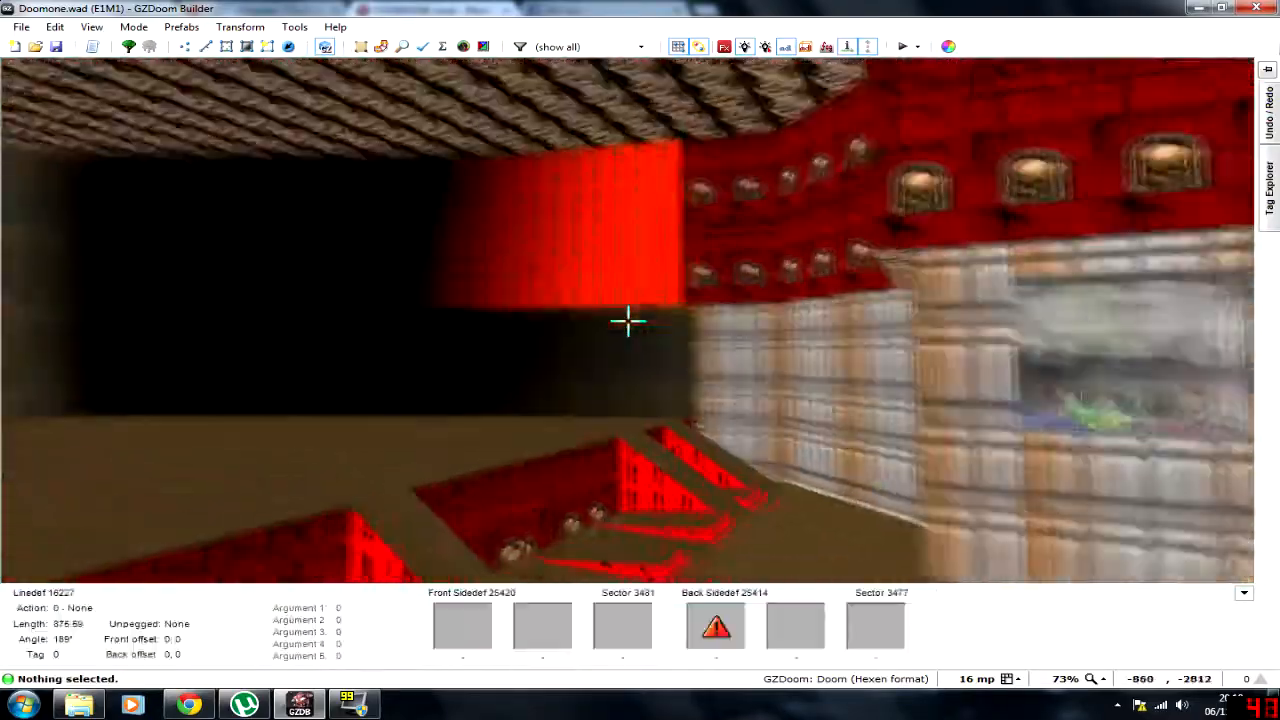
key(ctrl+v)
key(s)
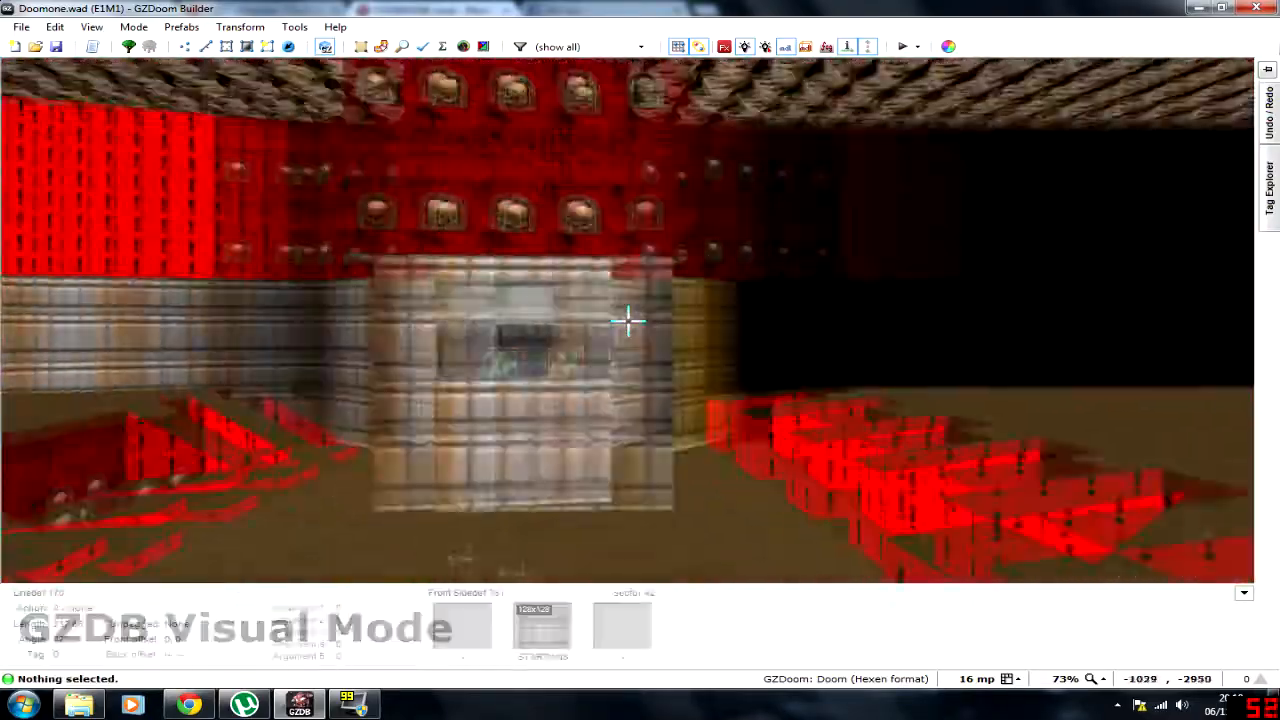
Step: Inspect the floor strips around the windowed room in 3D to see which ones share a sector
key(e)
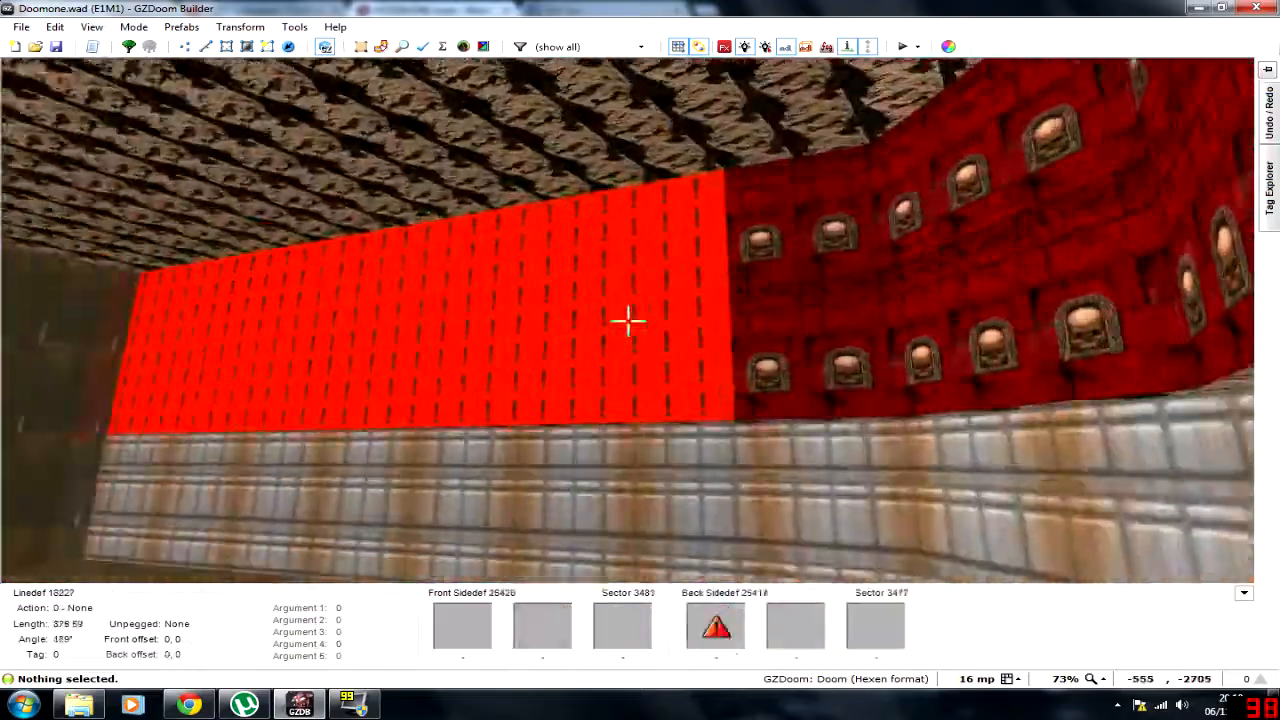
key(e)
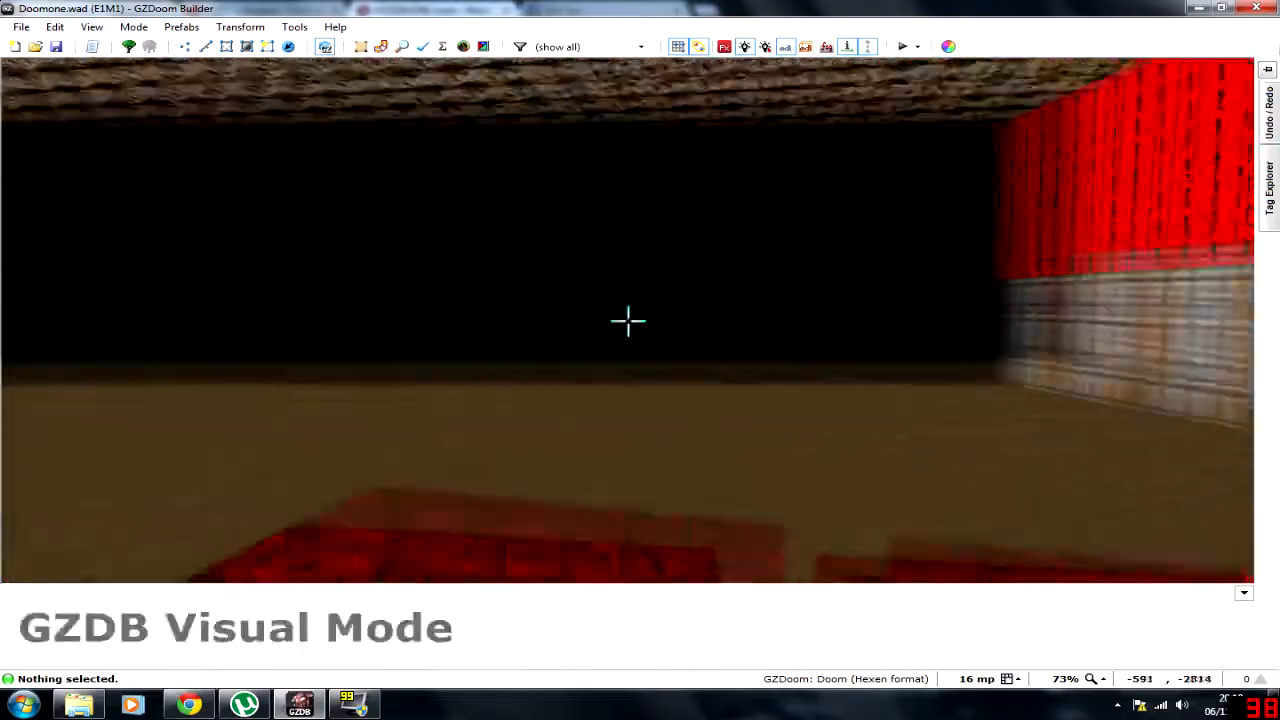
key(e)
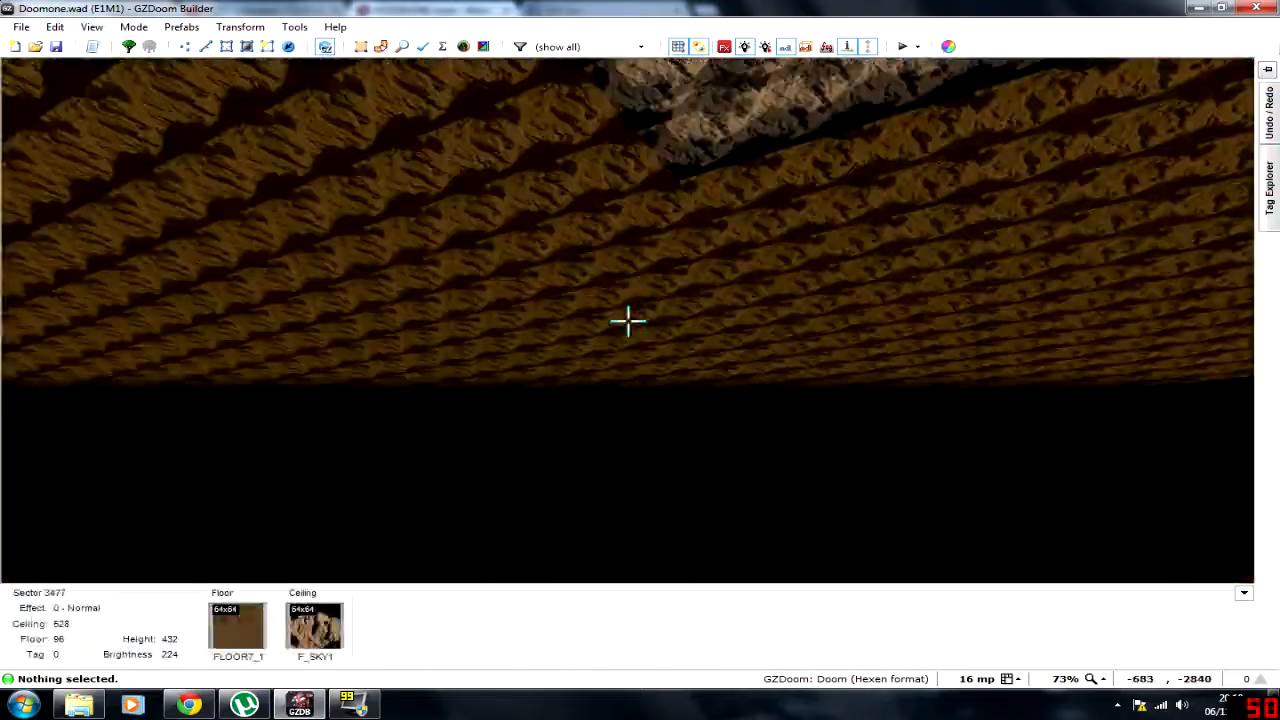
key(d)
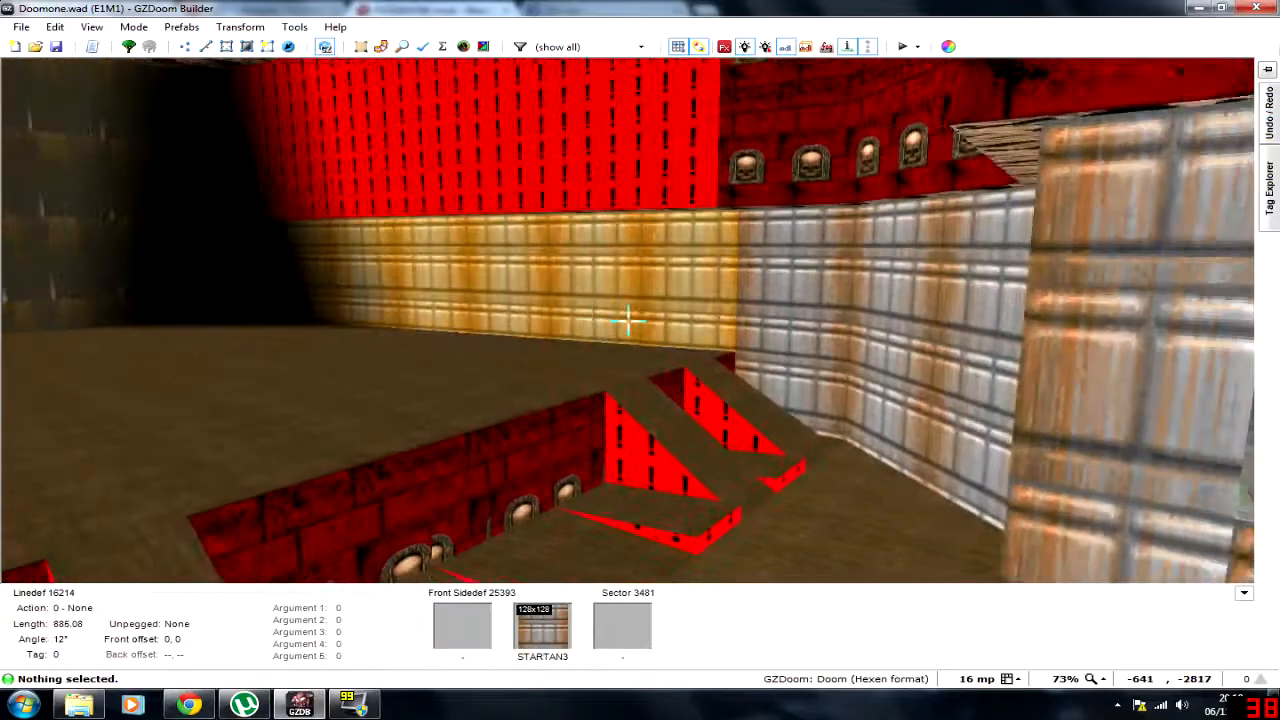
key(e)
key(e)
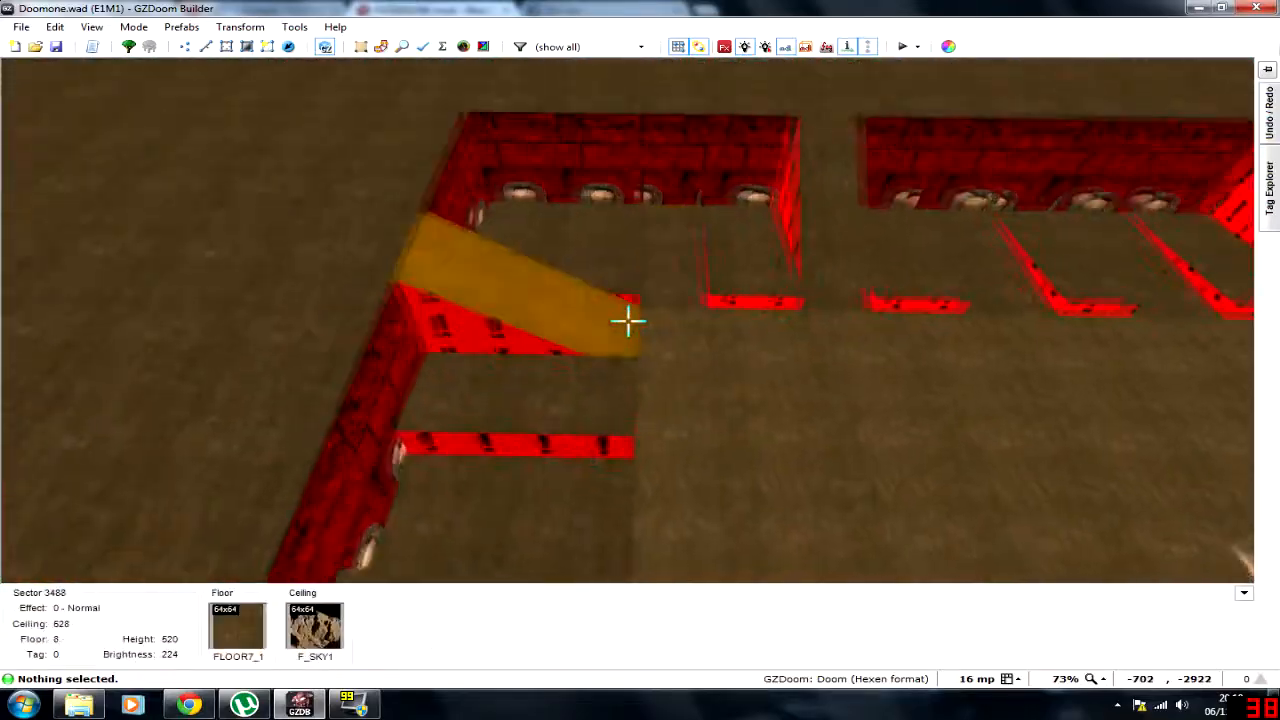
key(e)
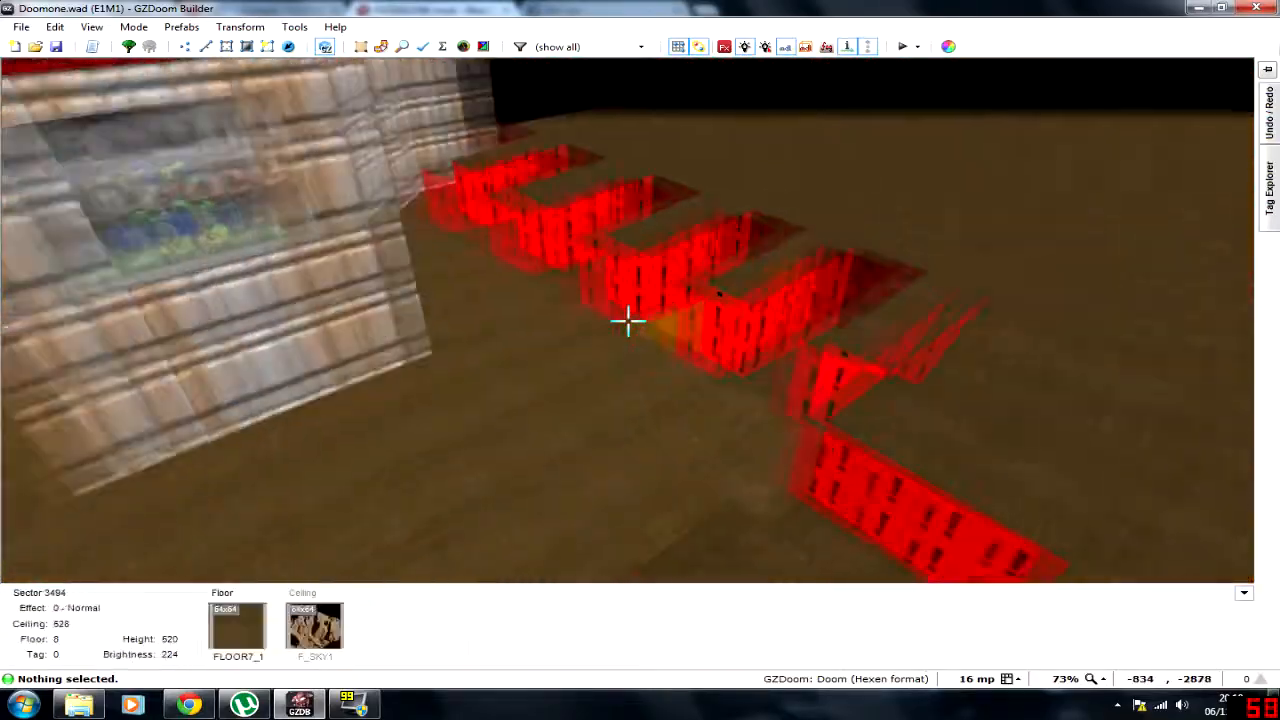
key(e)
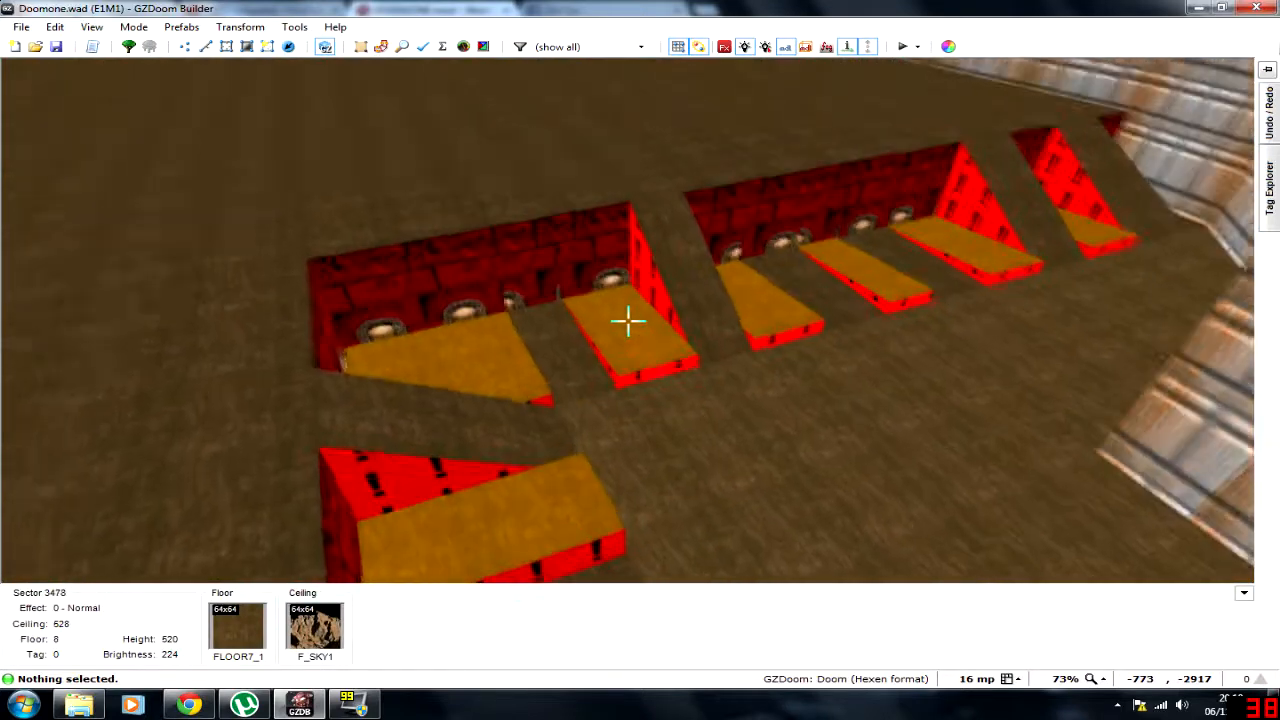
Step: Use Make Sectors on the strips between the inner and outer rectangles and check their floors in 3D
key(w)
click(206, 48)
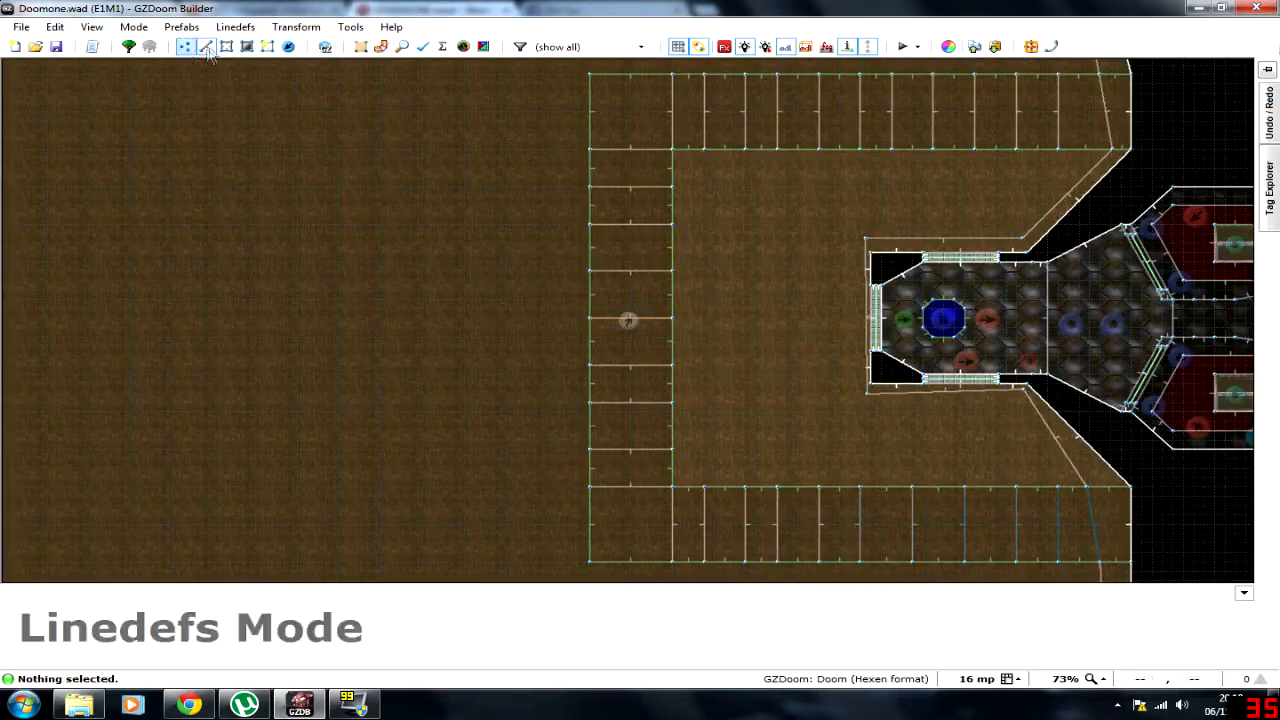
click(267, 47)
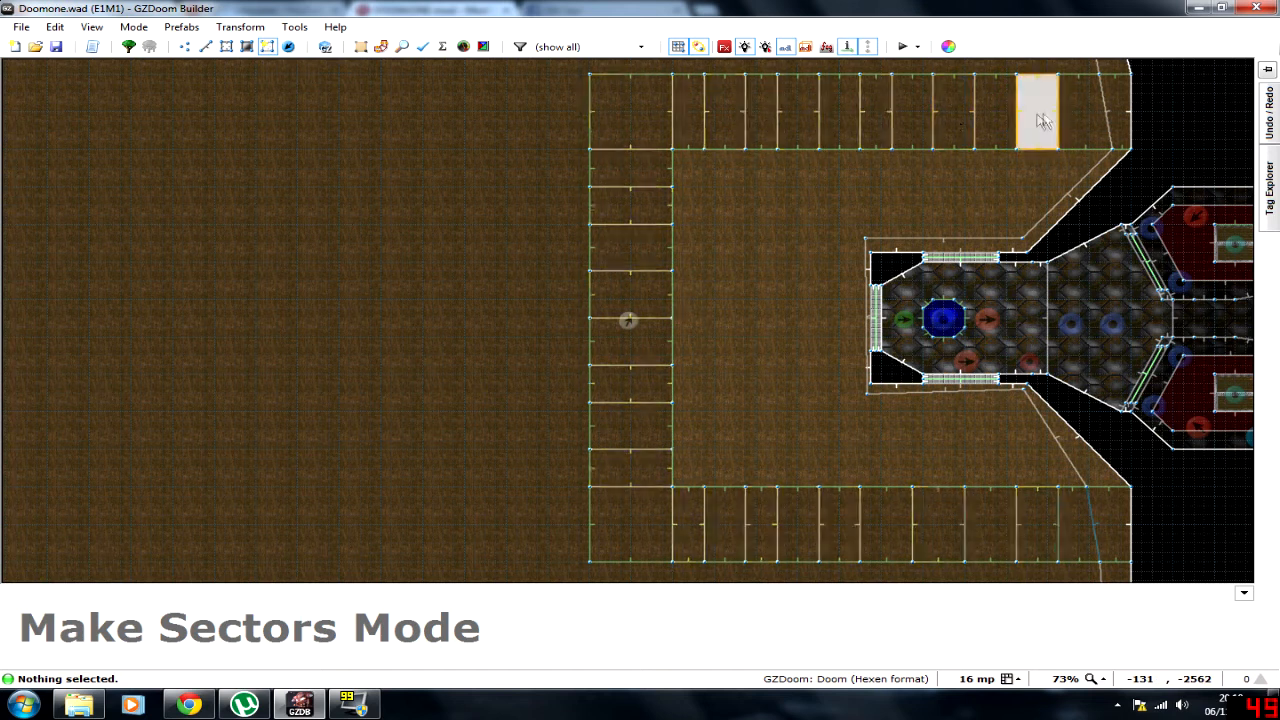
click(647, 318)
click(652, 386)
click(655, 464)
click(692, 494)
click(765, 512)
click(845, 515)
click(945, 510)
click(1046, 518)
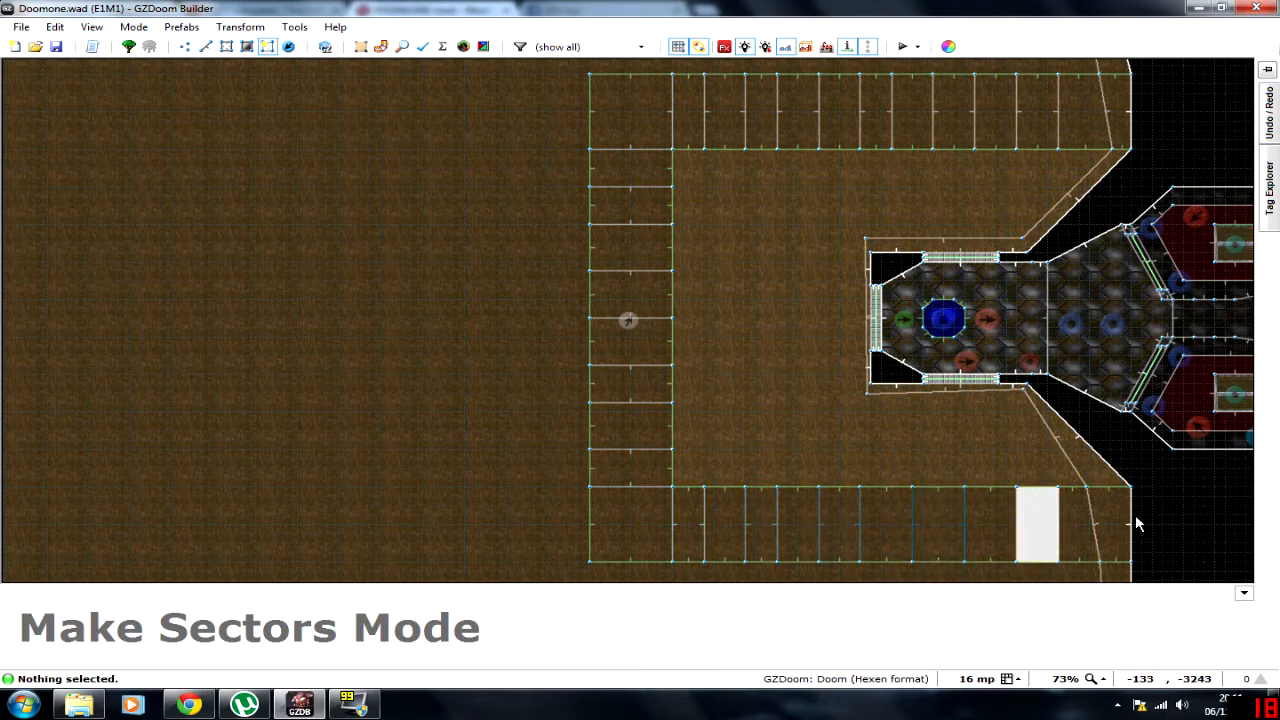
key(w)
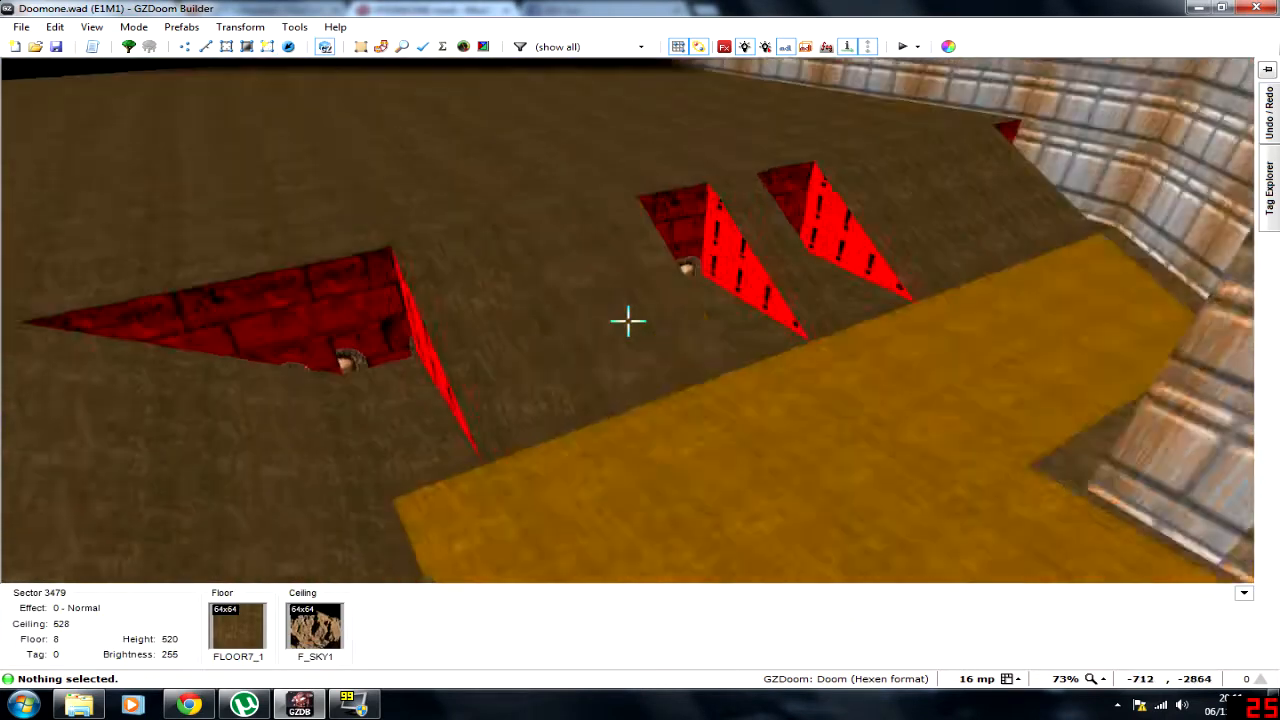
key(f)
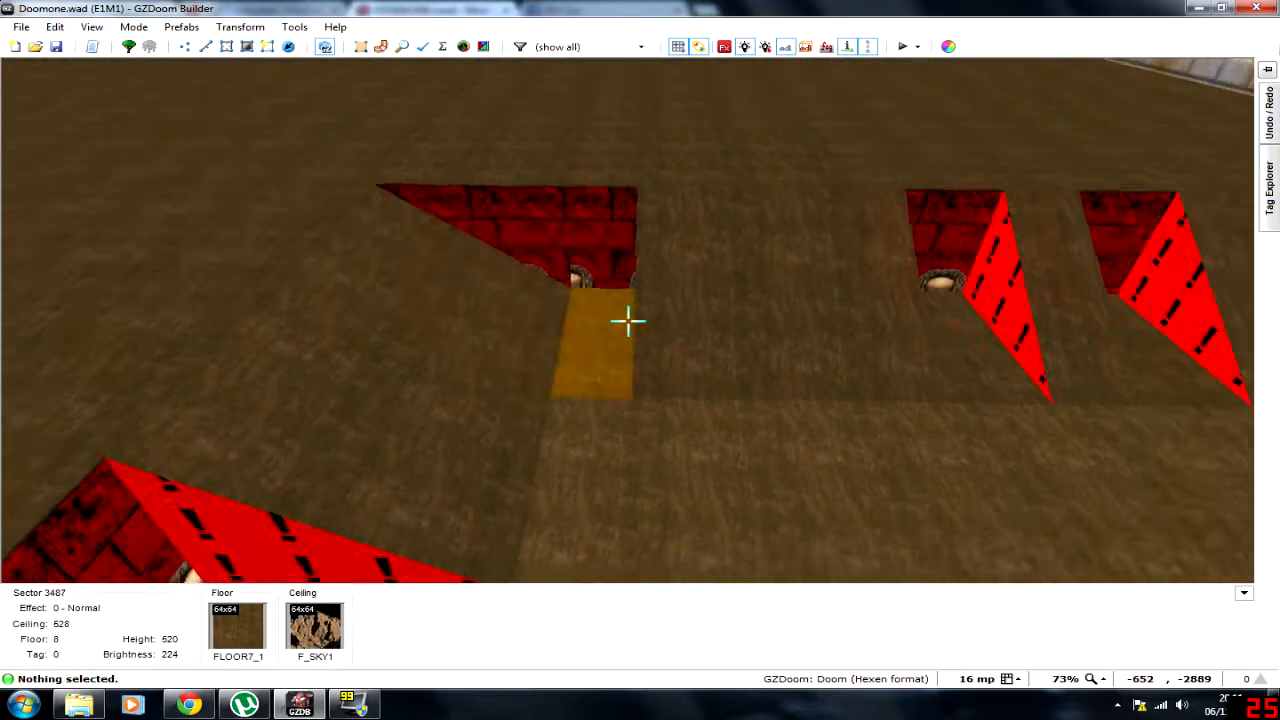
key(w)
Step: Draw diagonals across all strips on the three sides, about 137 to 151 units long, with 181-unit diagonals in the two corner squares
key(d)
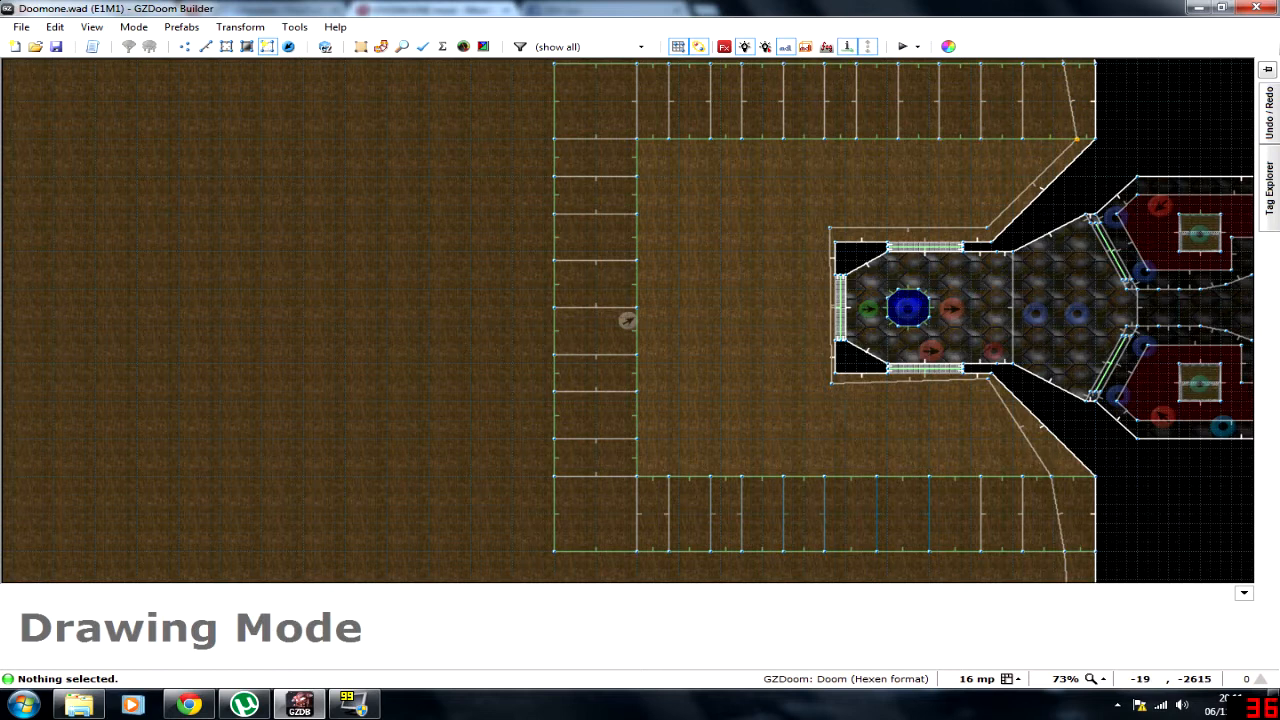
key(Up)
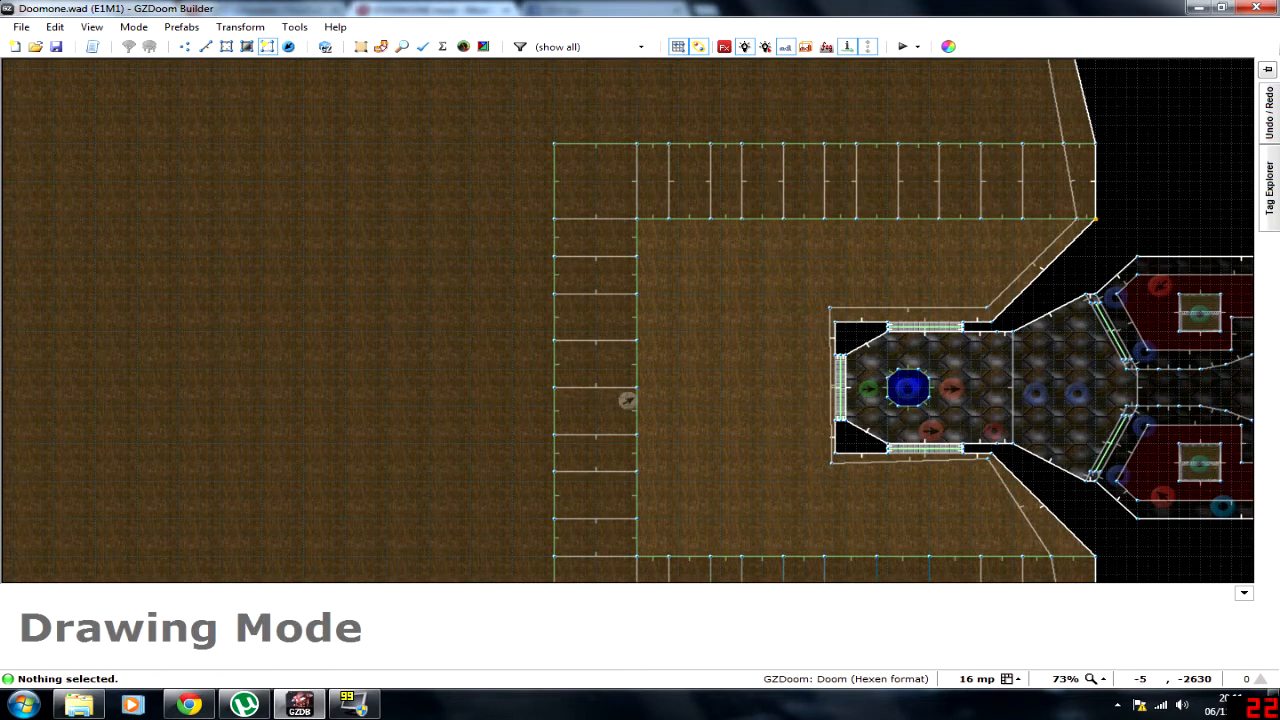
scroll(1095, 218, up, 3)
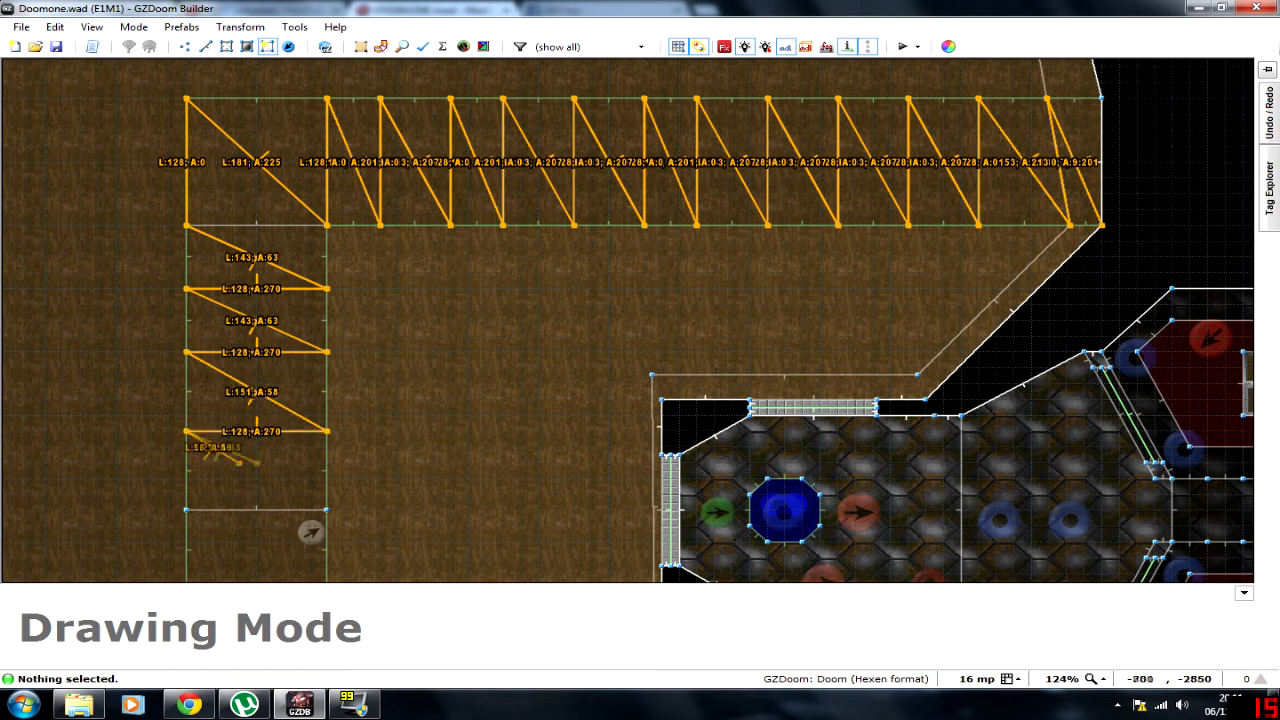
middle_drag(311, 532, 311, 132)
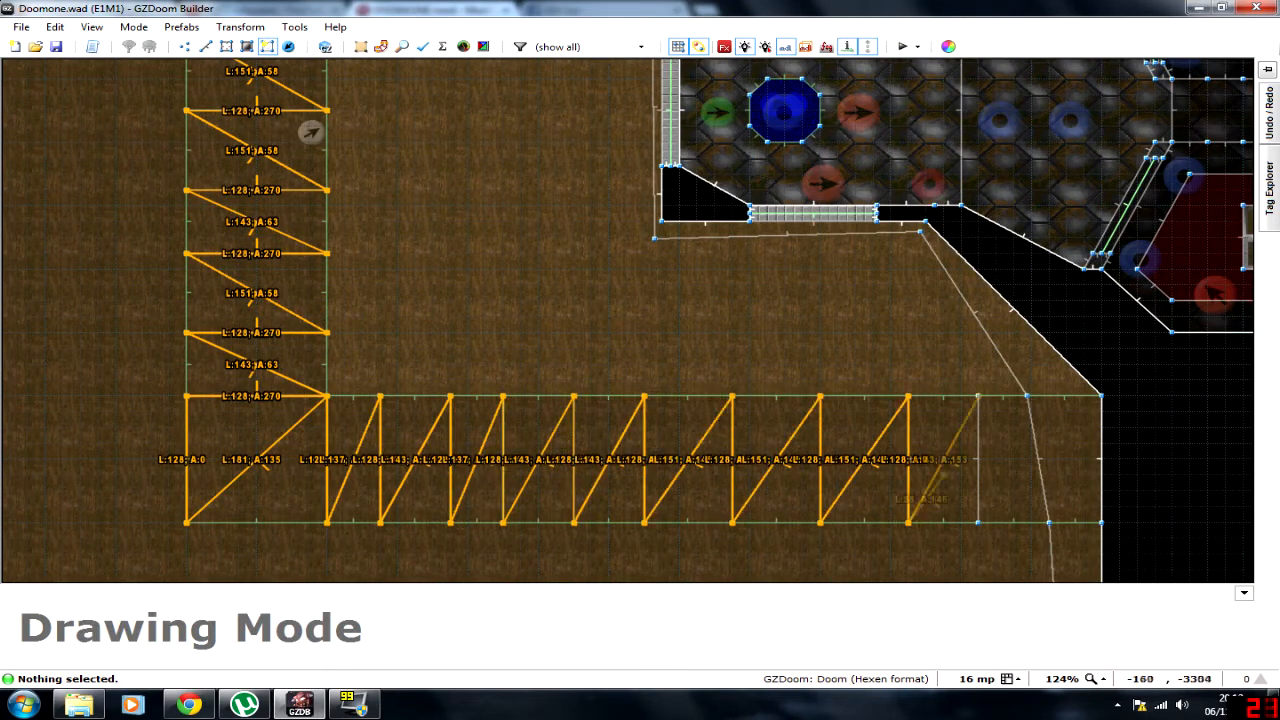
scroll(380, 250, down, 2)
key(Up)
key(Up)
key(Up)
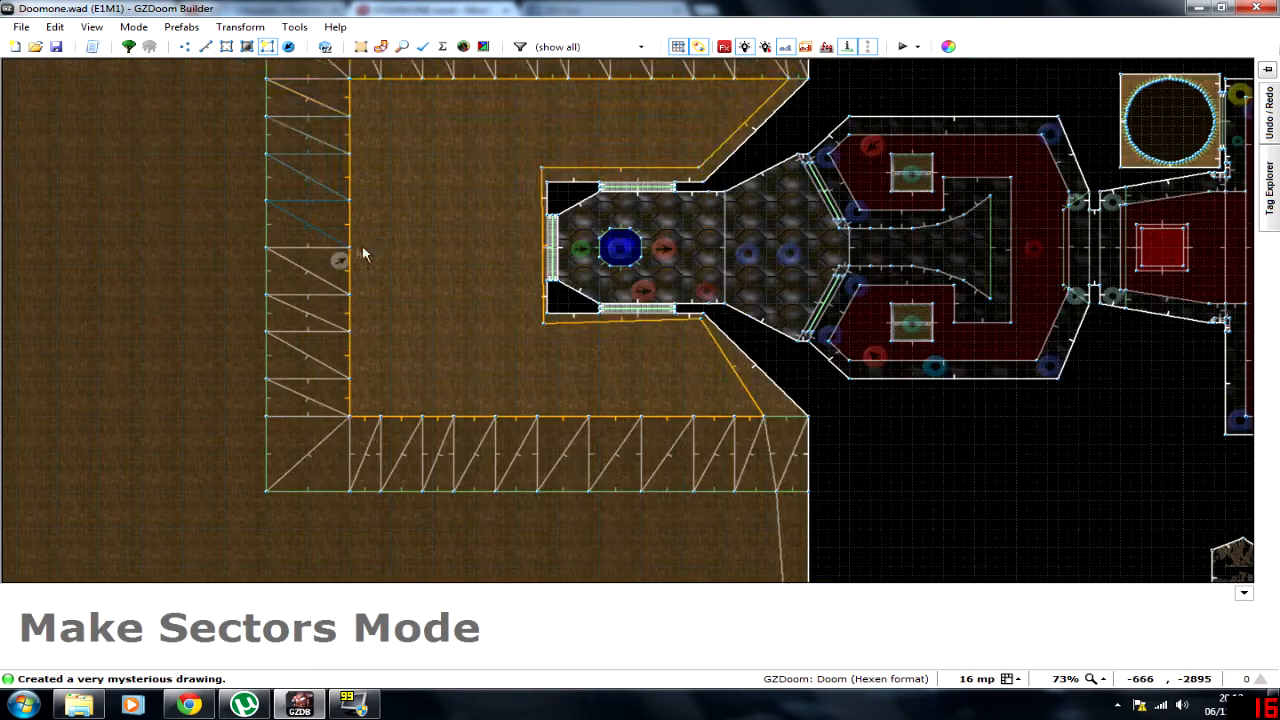
key(Down)
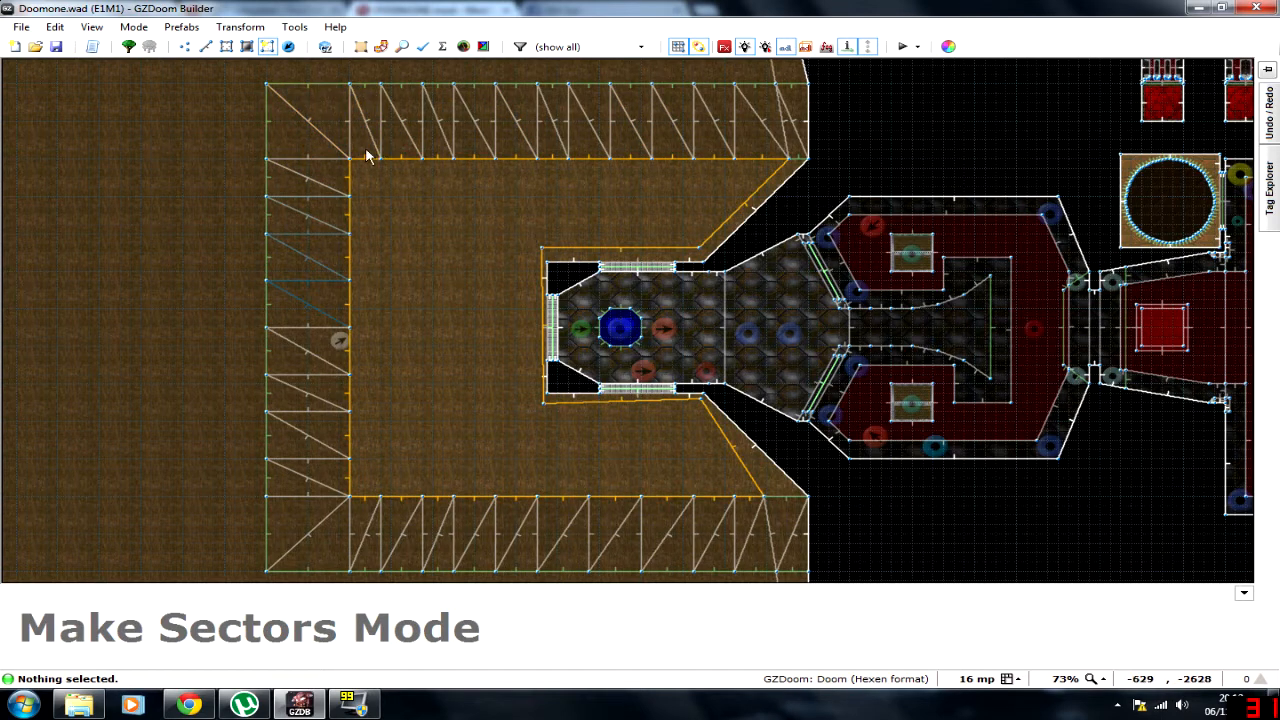
Step: Examine in 3D how the triangular floor pieces meet around the ledge
key(w)
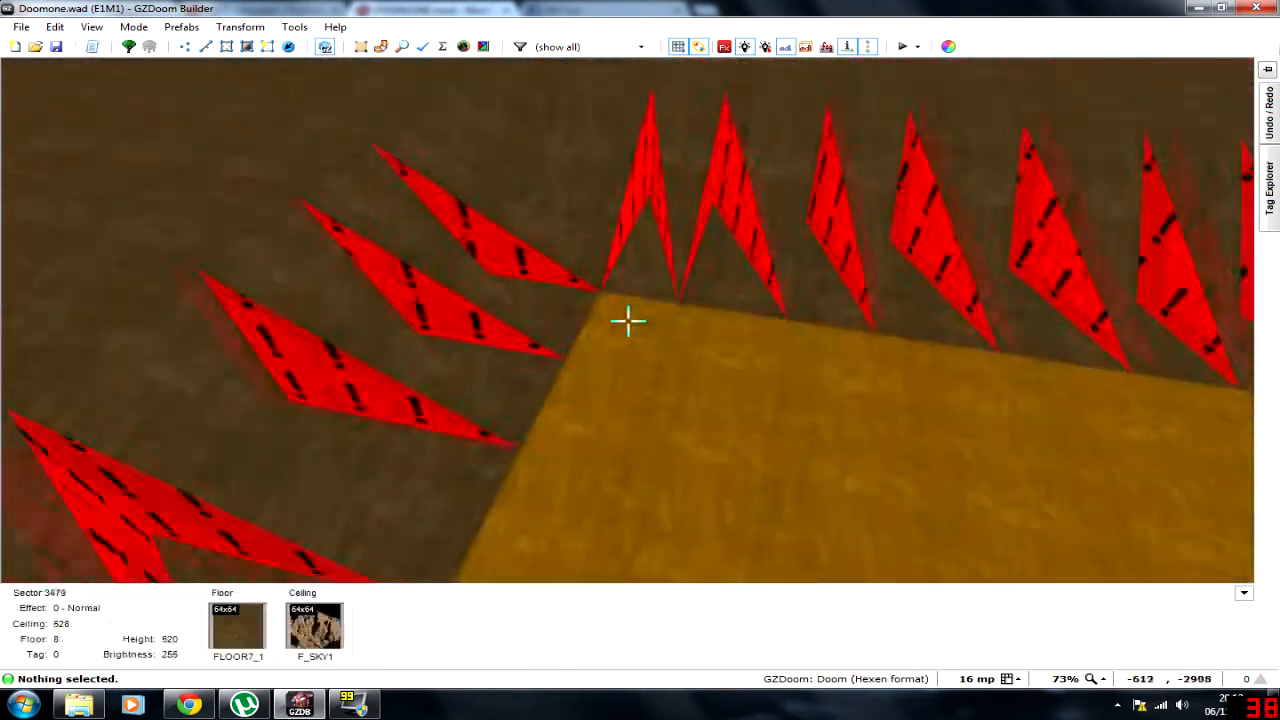
key(e)
key(e)
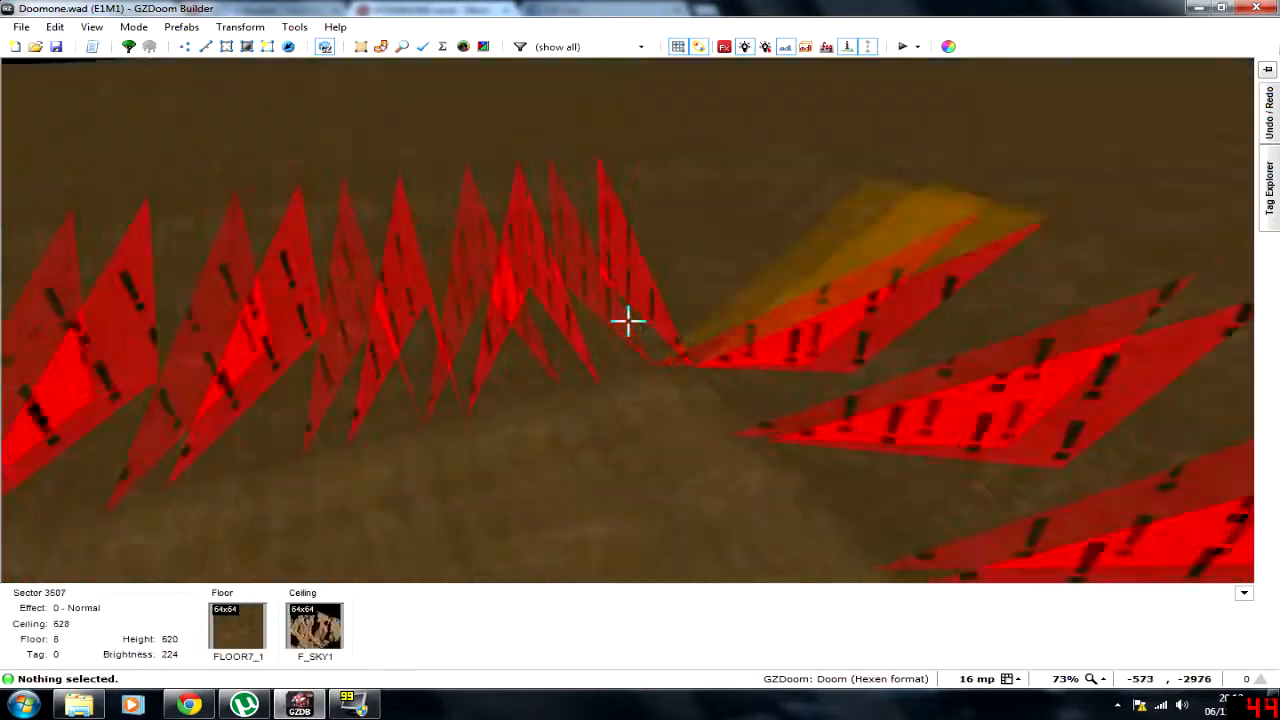
key(d)
key(e)
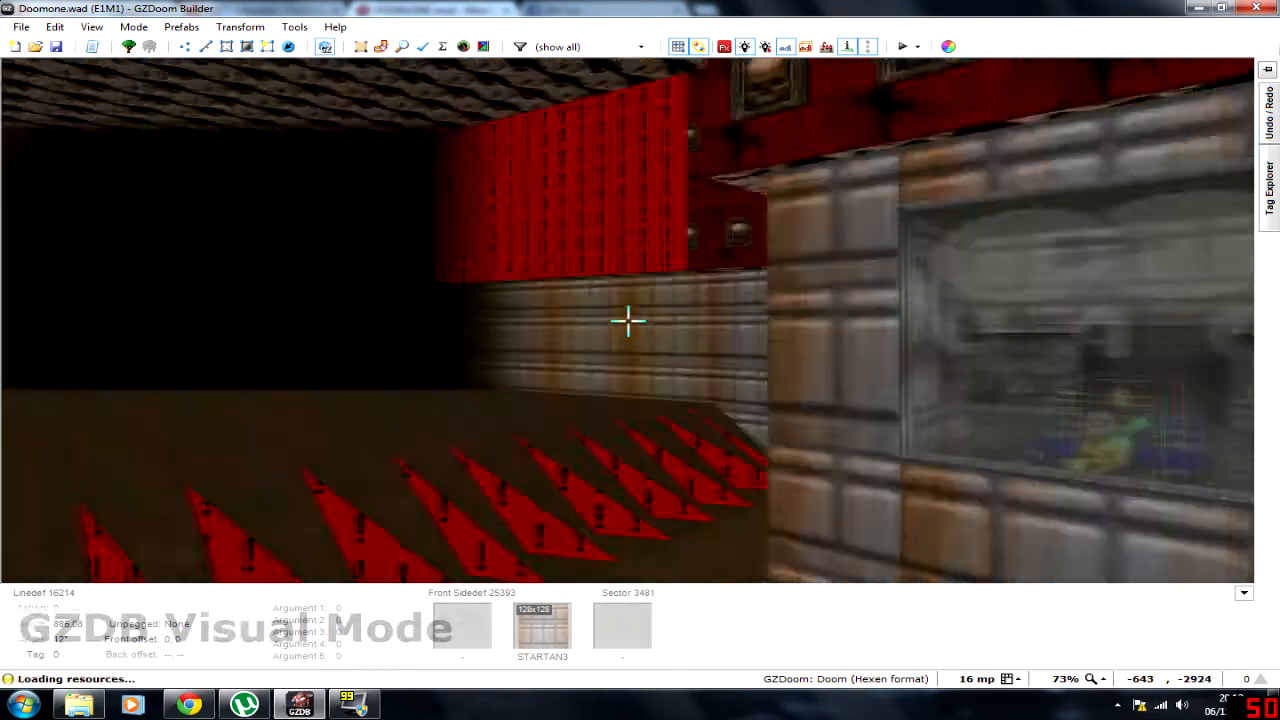
key(e)
key(e)
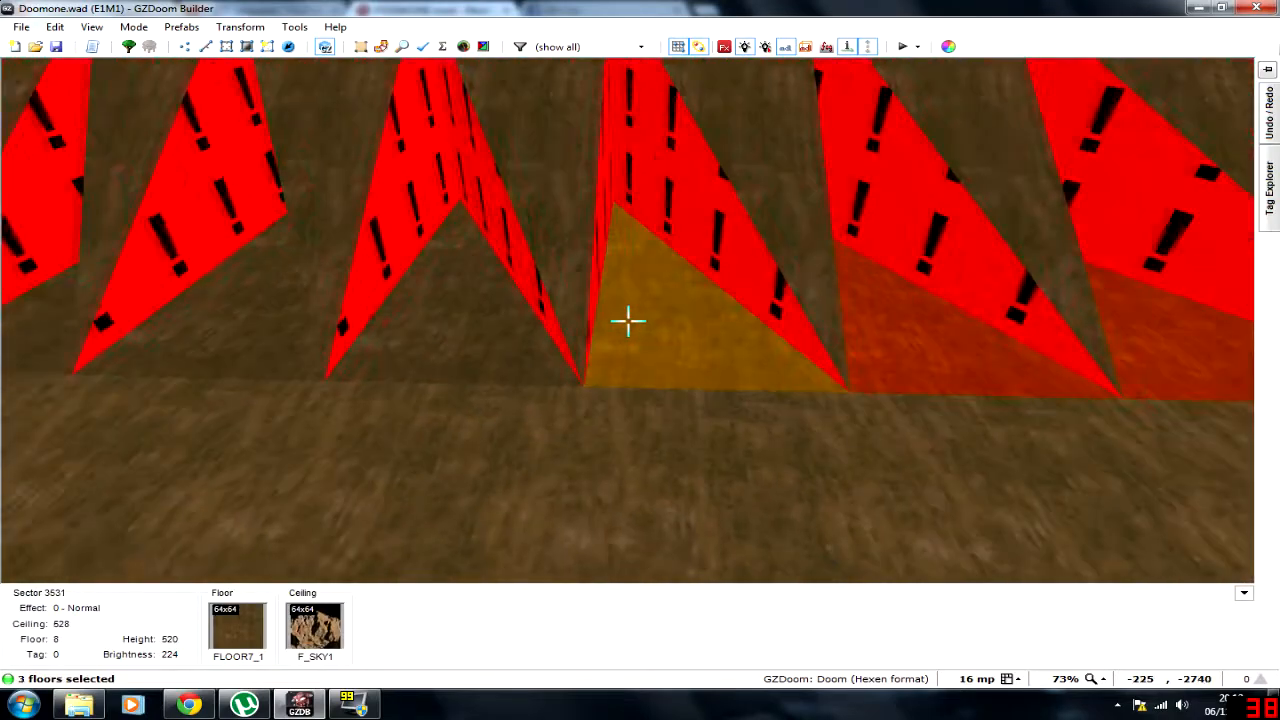
Step: Select the lower triangular floors bordering the inner floor along the north side of the ledge
click(628, 321)
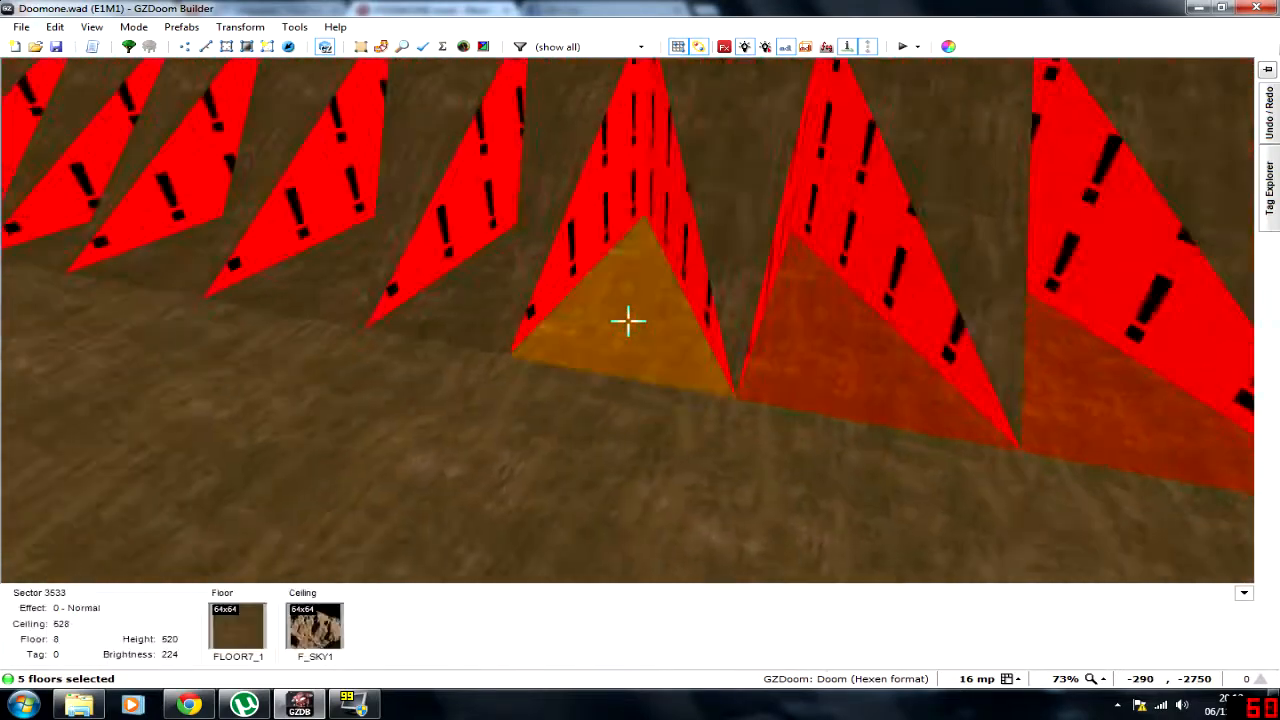
click(628, 321)
key(s)
click(628, 321)
key(s)
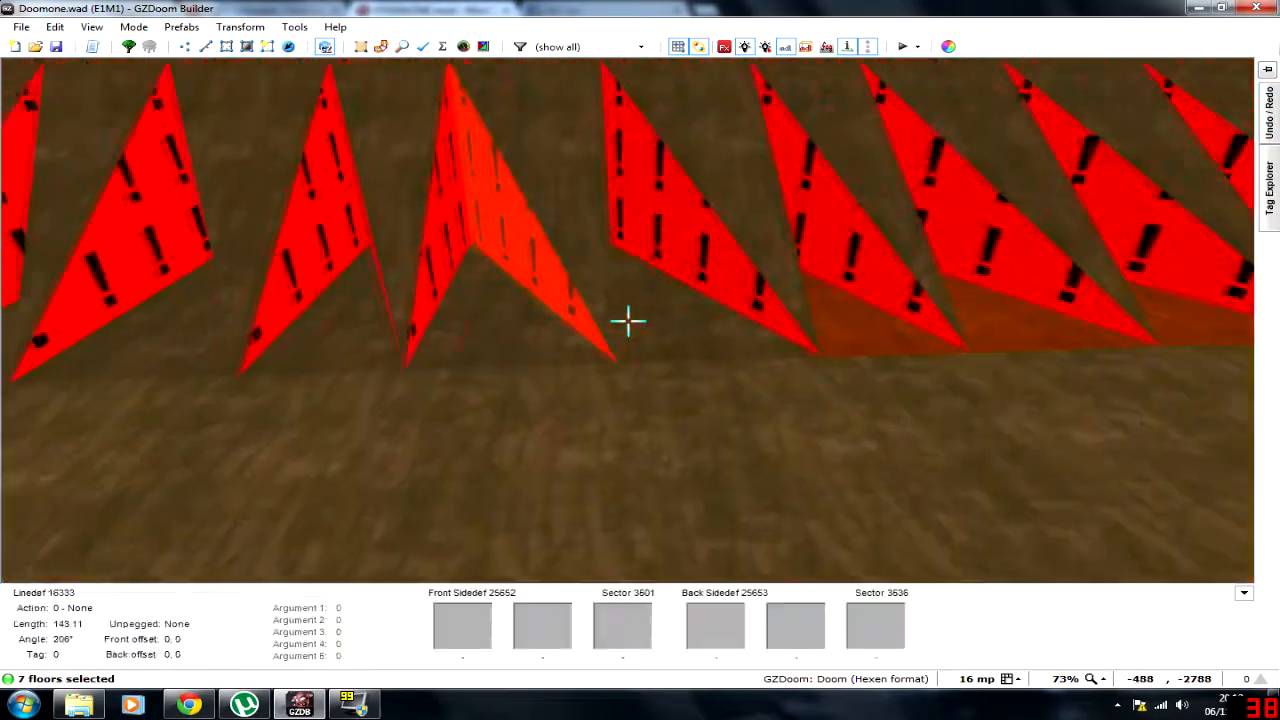
click(628, 321)
click(628, 321)
key(s)
click(628, 321)
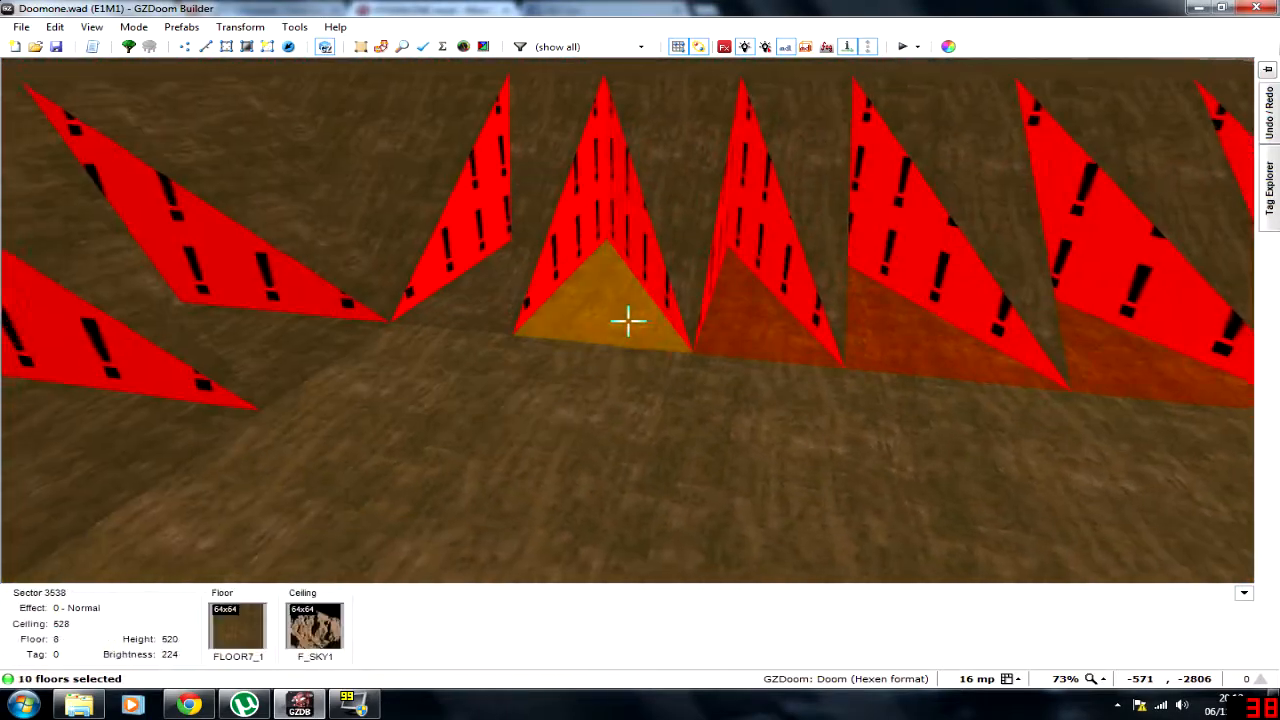
click(628, 321)
click(628, 321)
Step: Add the lower triangular floors along the west side of the ledge to the selection
click(628, 321)
click(628, 321)
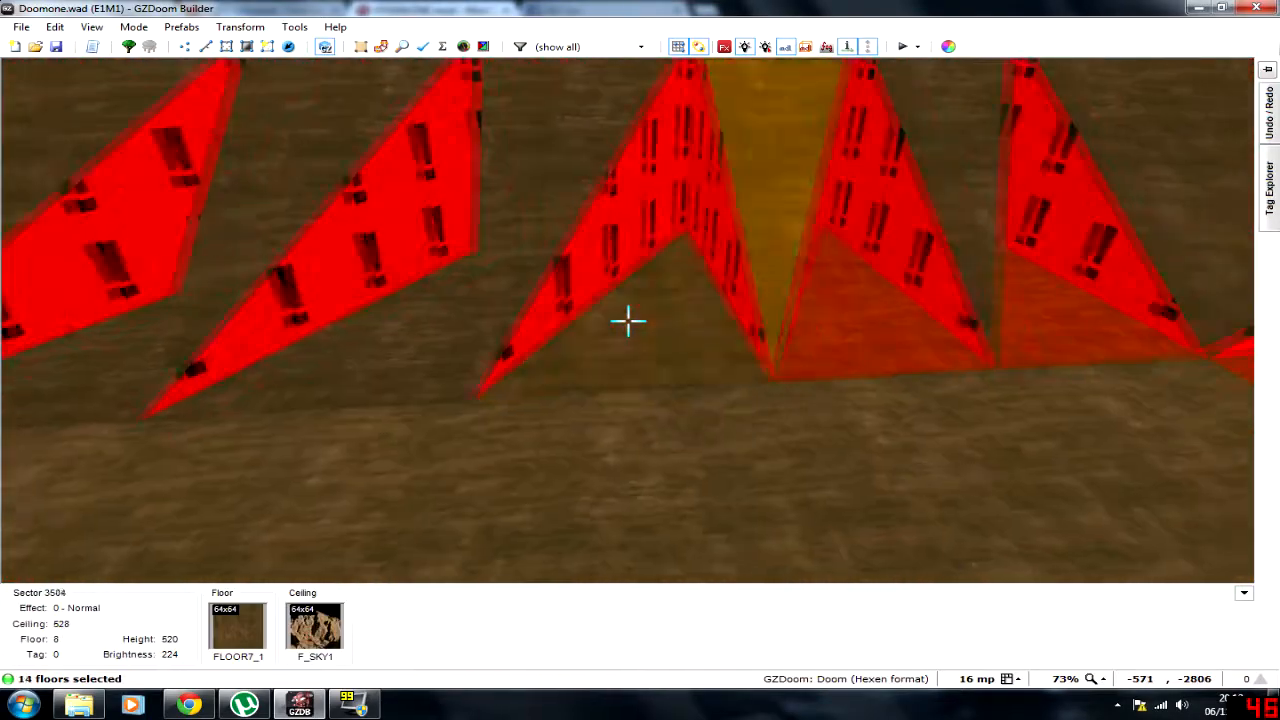
key(s)
click(628, 321)
click(628, 321)
click(628, 321)
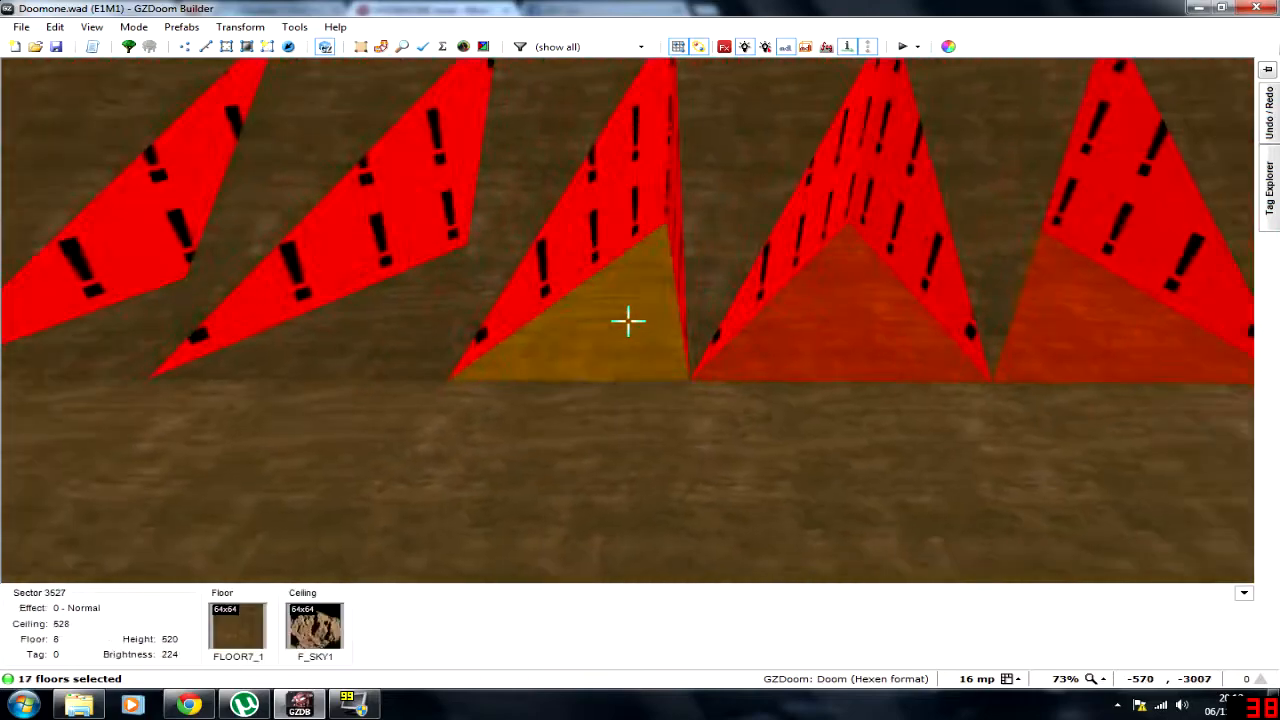
click(628, 321)
click(628, 321)
click(628, 321)
click(628, 321)
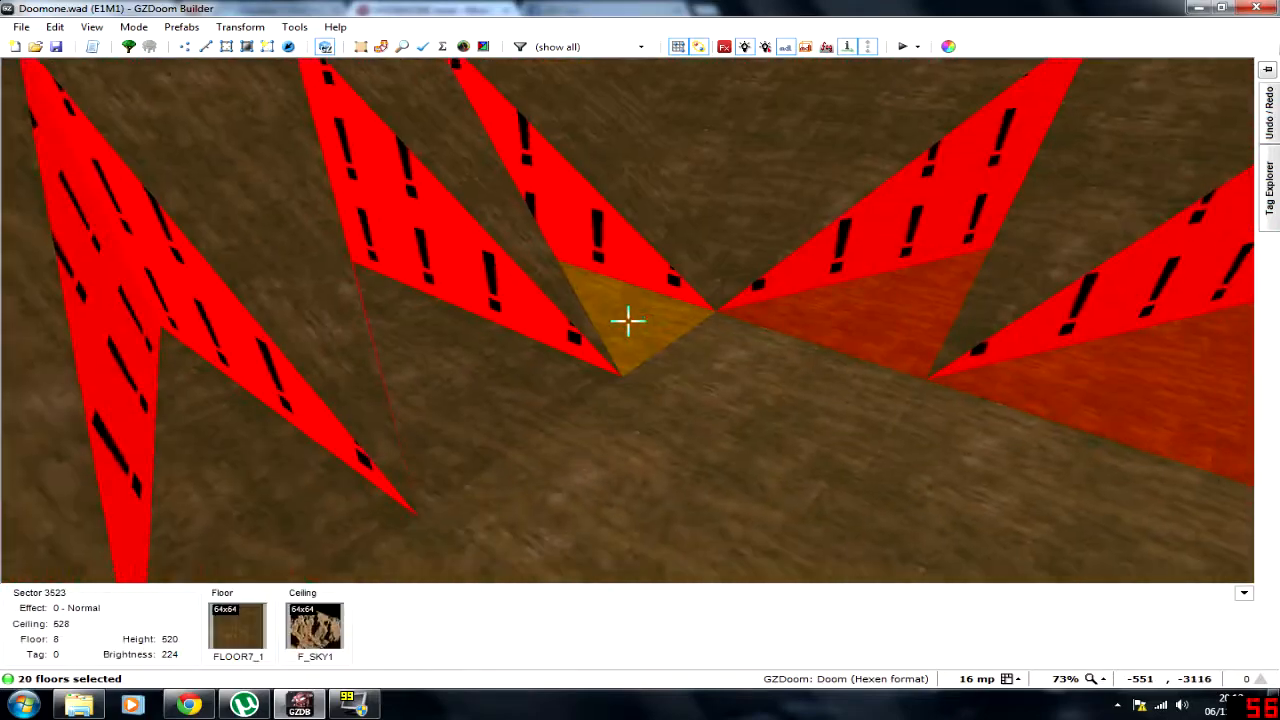
Step: Add the lower triangular floors along the remaining south side of the ledge to the selection
click(628, 321)
click(628, 321)
click(628, 321)
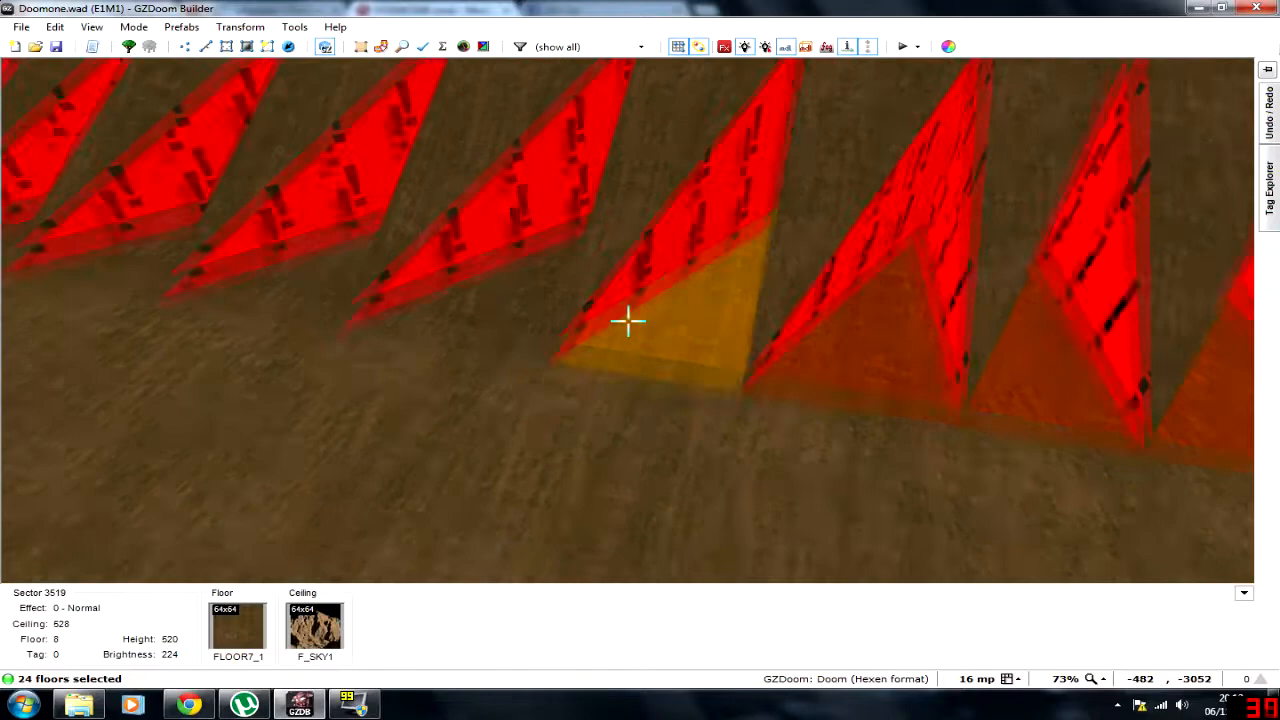
click(628, 321)
click(628, 321)
click(628, 321)
click(628, 321)
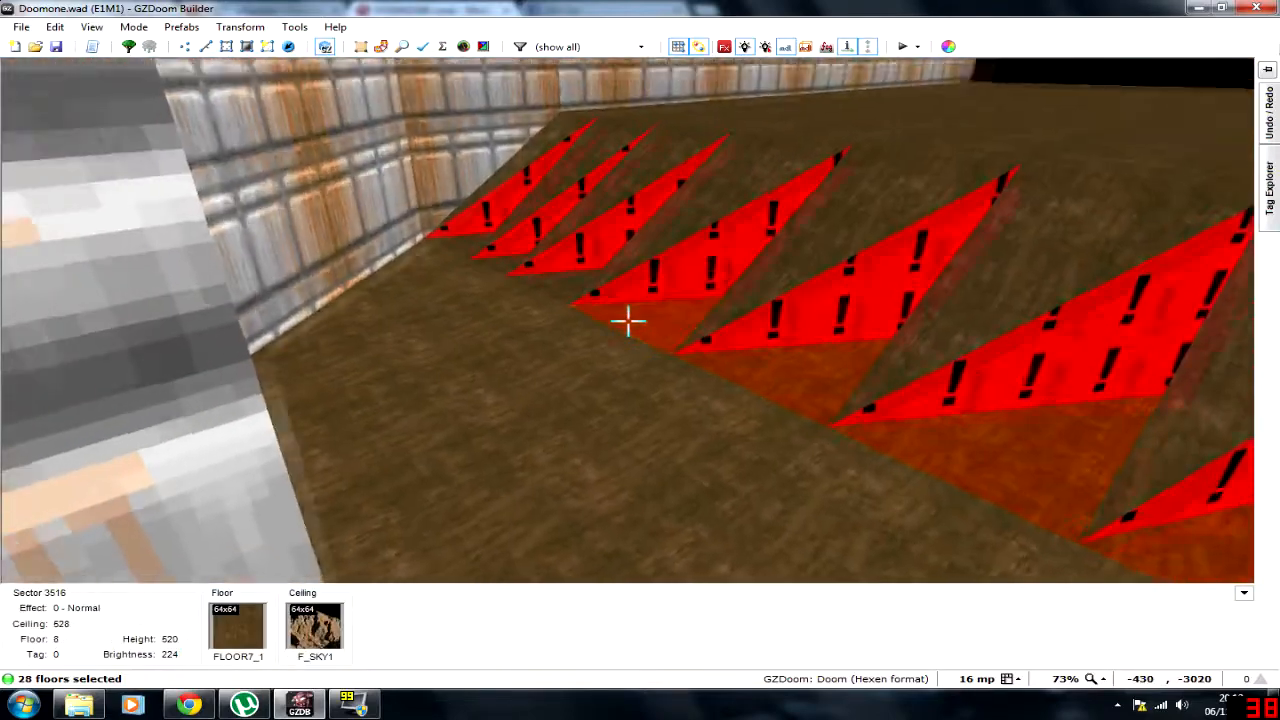
click(628, 321)
click(628, 321)
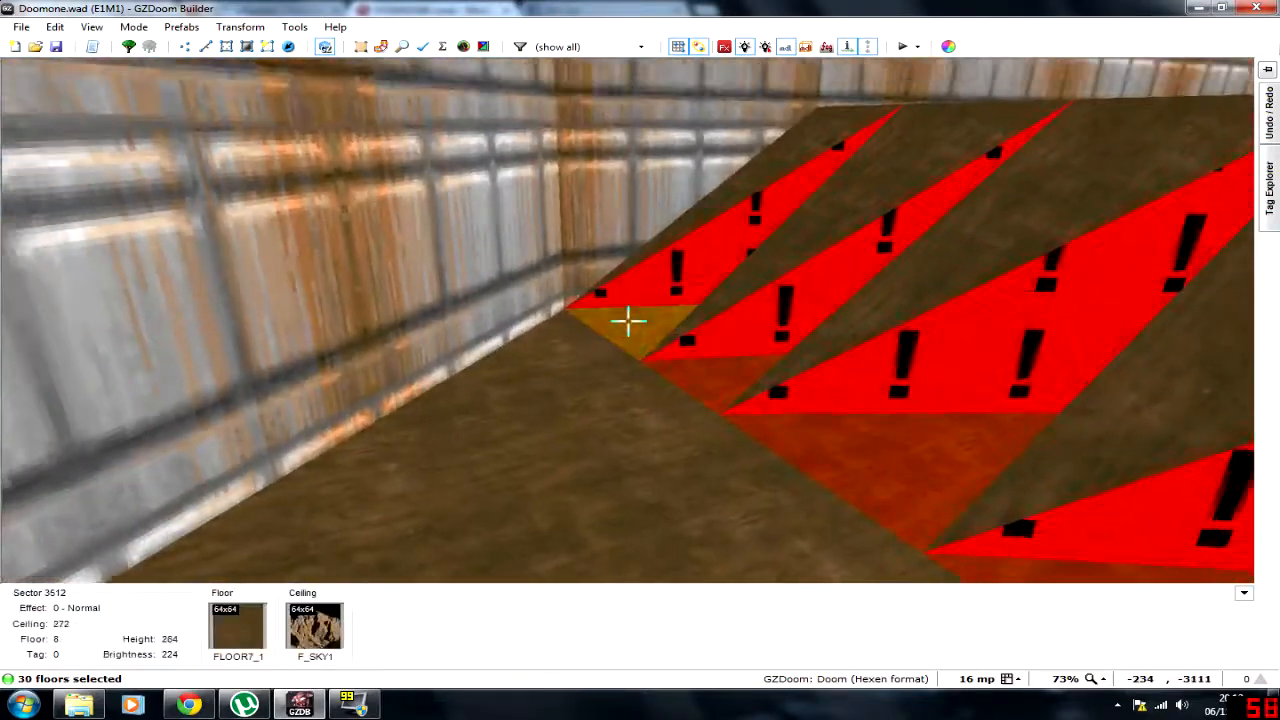
click(628, 321)
Step: Raise all selected triangular floors to height 96 and clear the selection
scroll(628, 321, up, 2)
scroll(628, 321, up, 9)
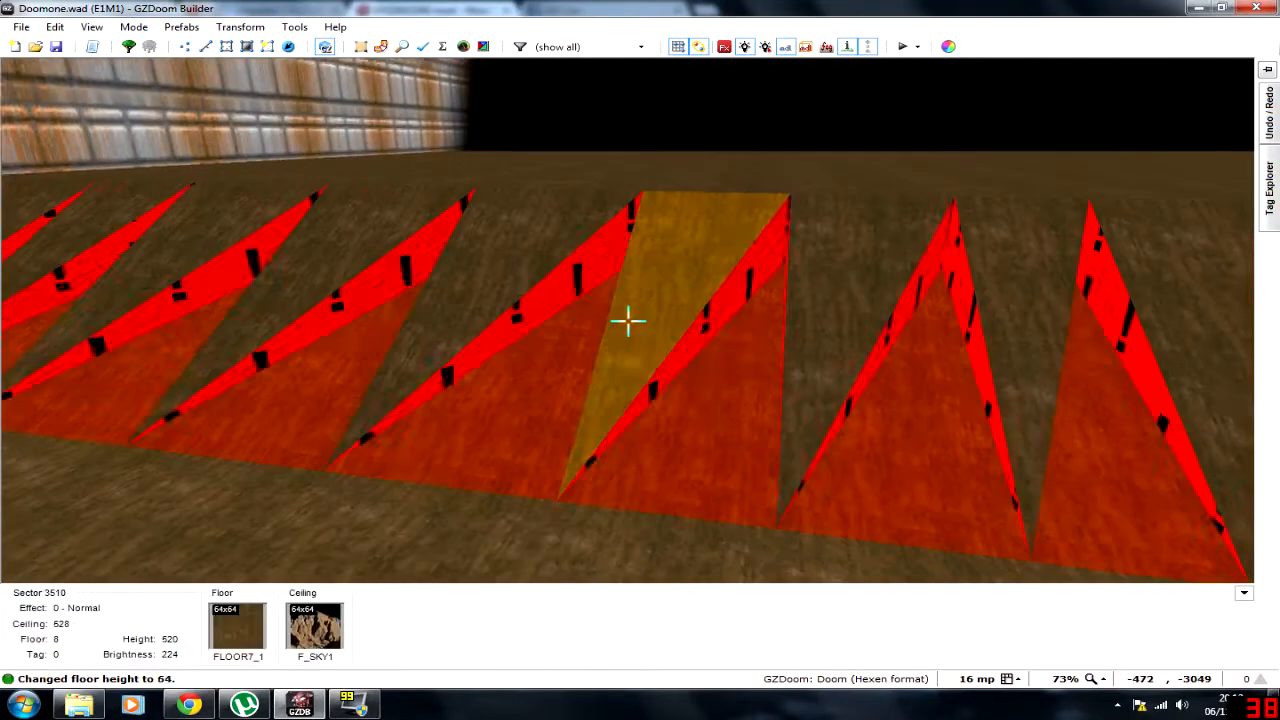
key(c)
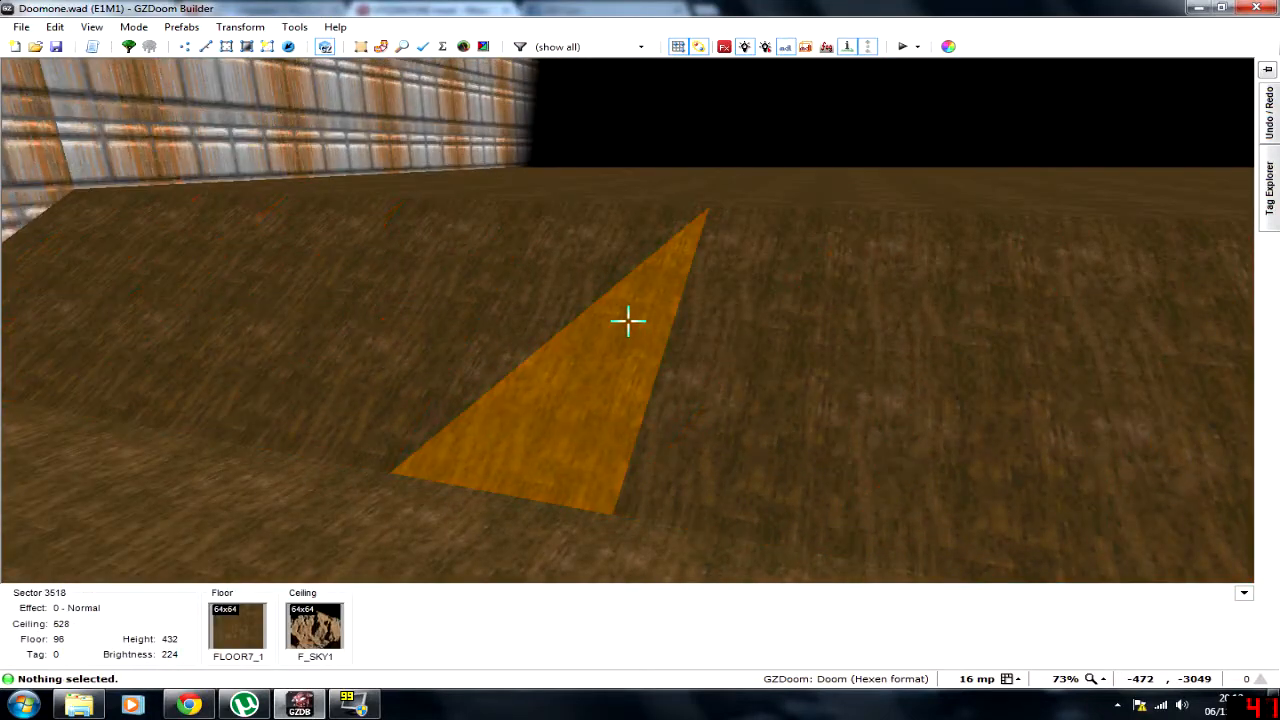
Step: Examine in 3D how the sloped triangles join the upper and inner floors around the ledge
key(w)
key(w)
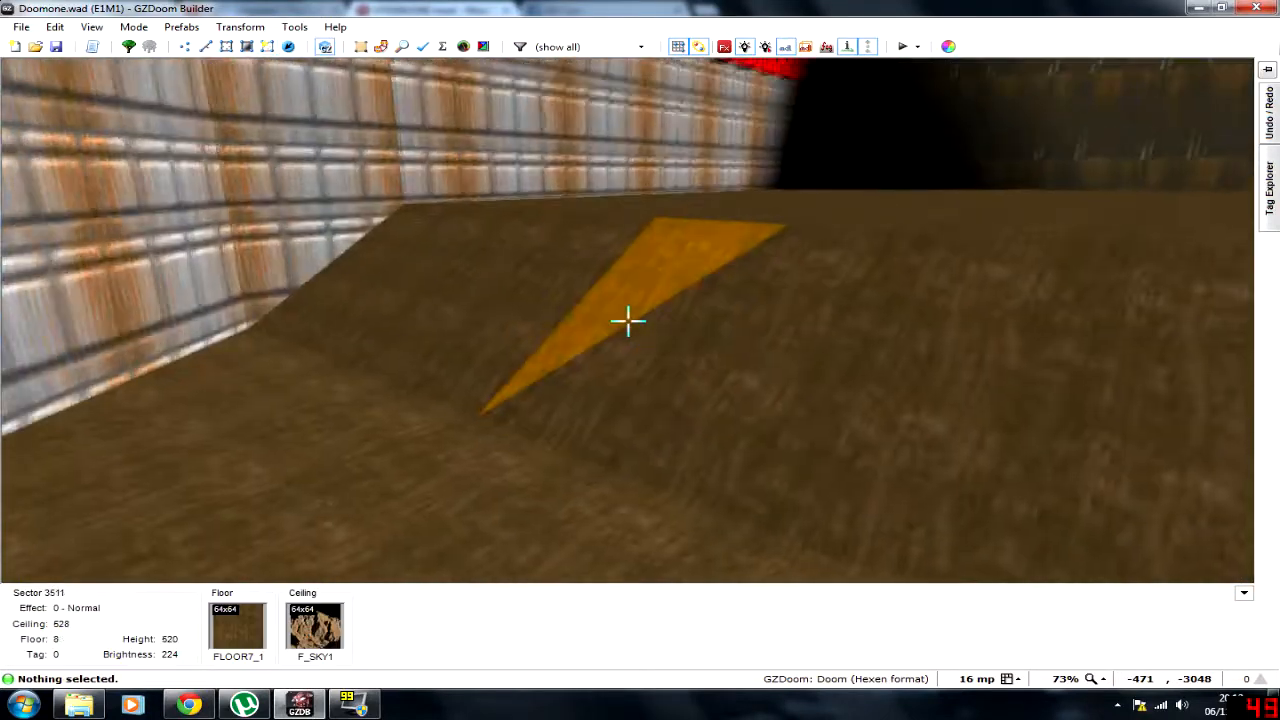
key(e)
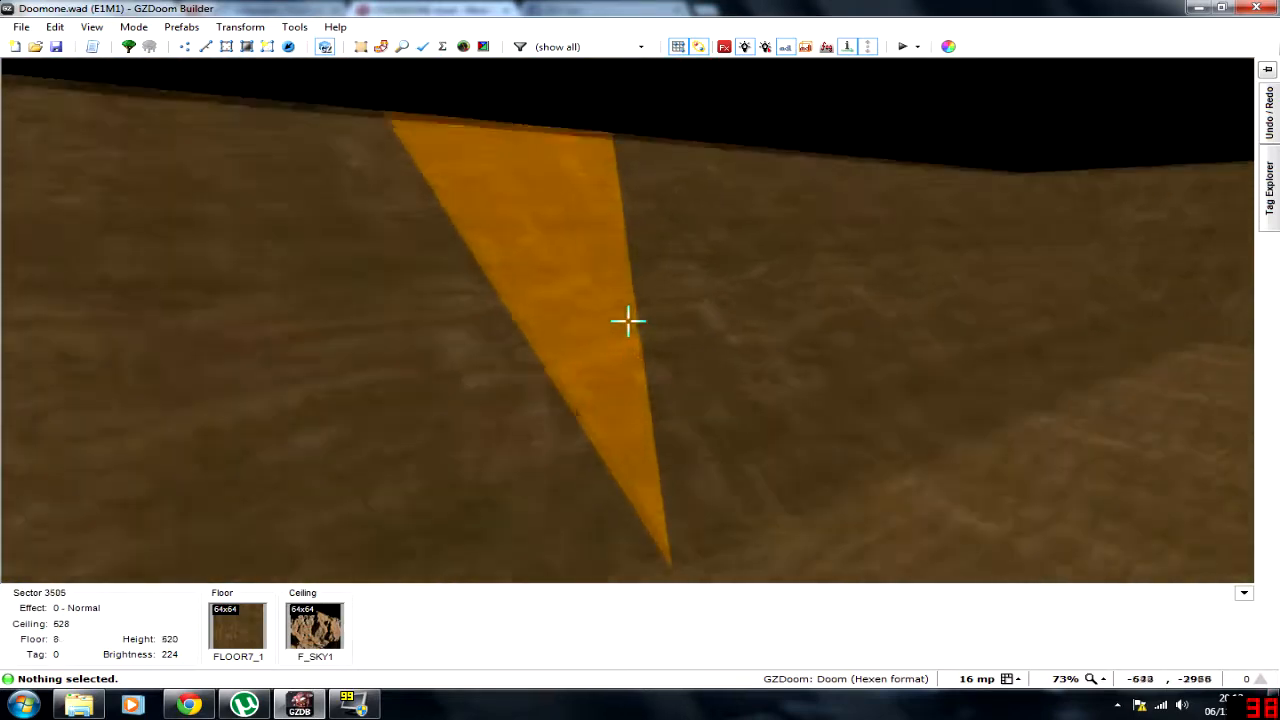
key(d)
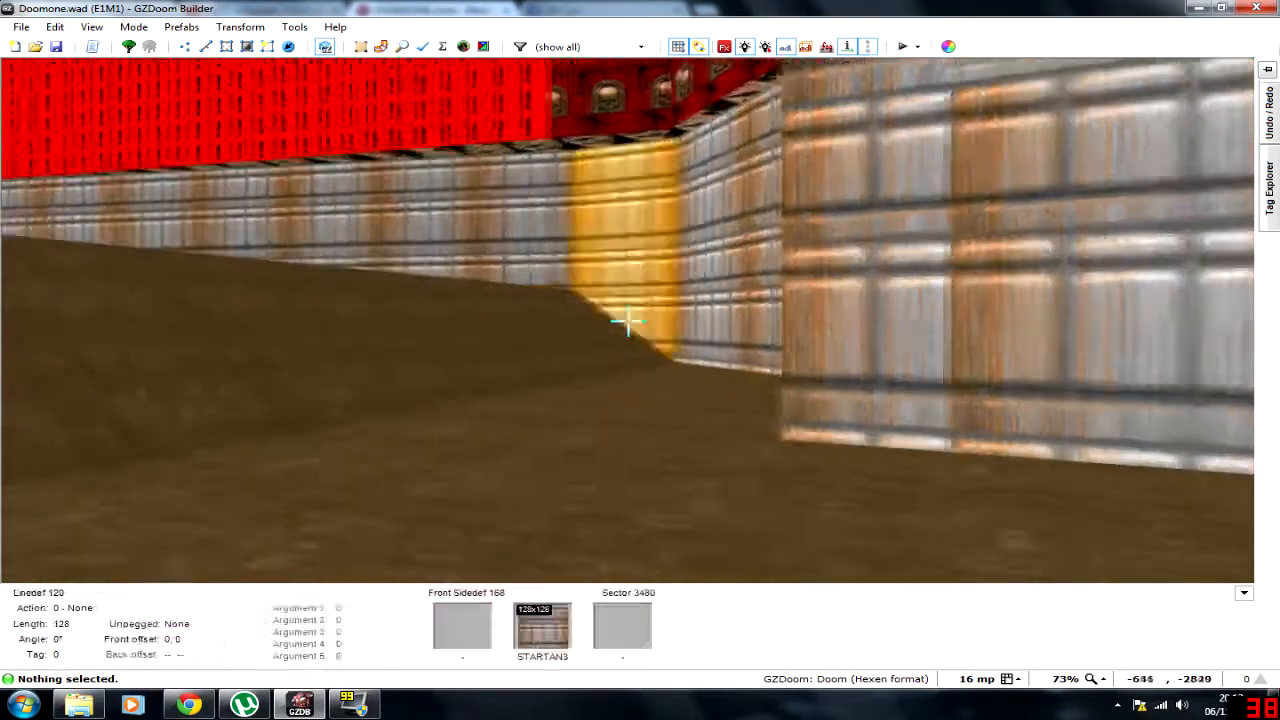
key(w)
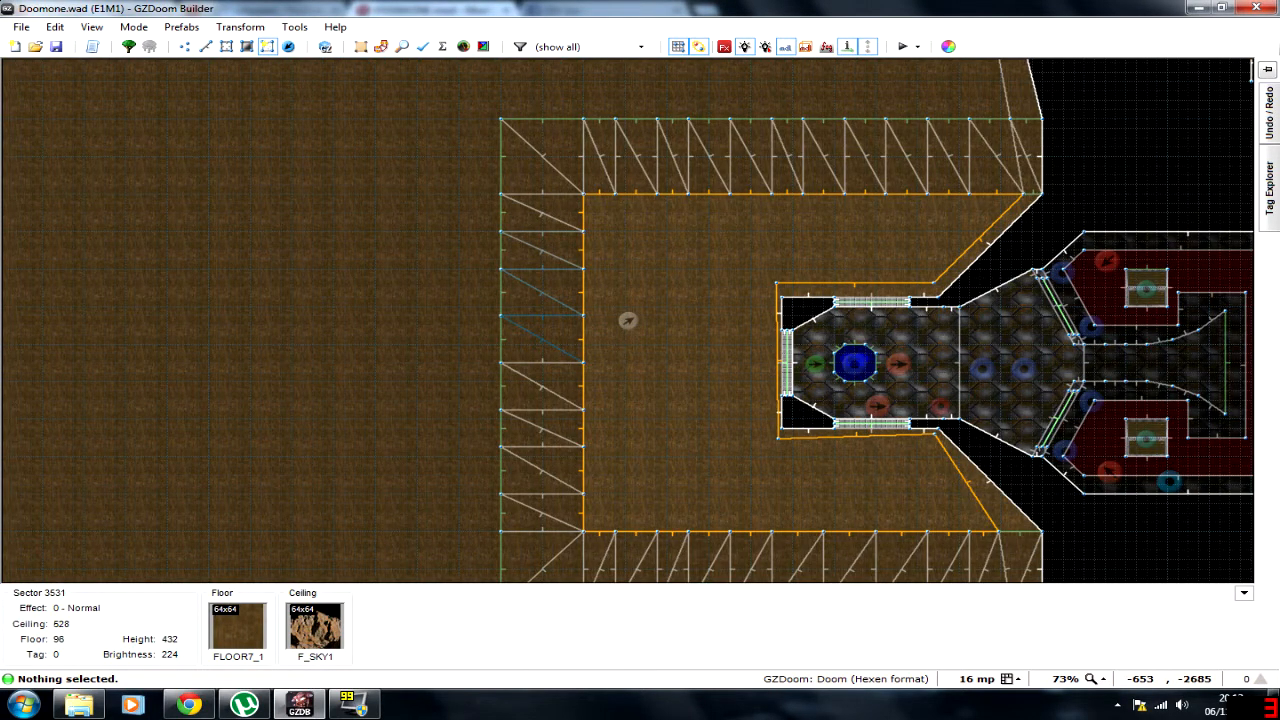
key(w)
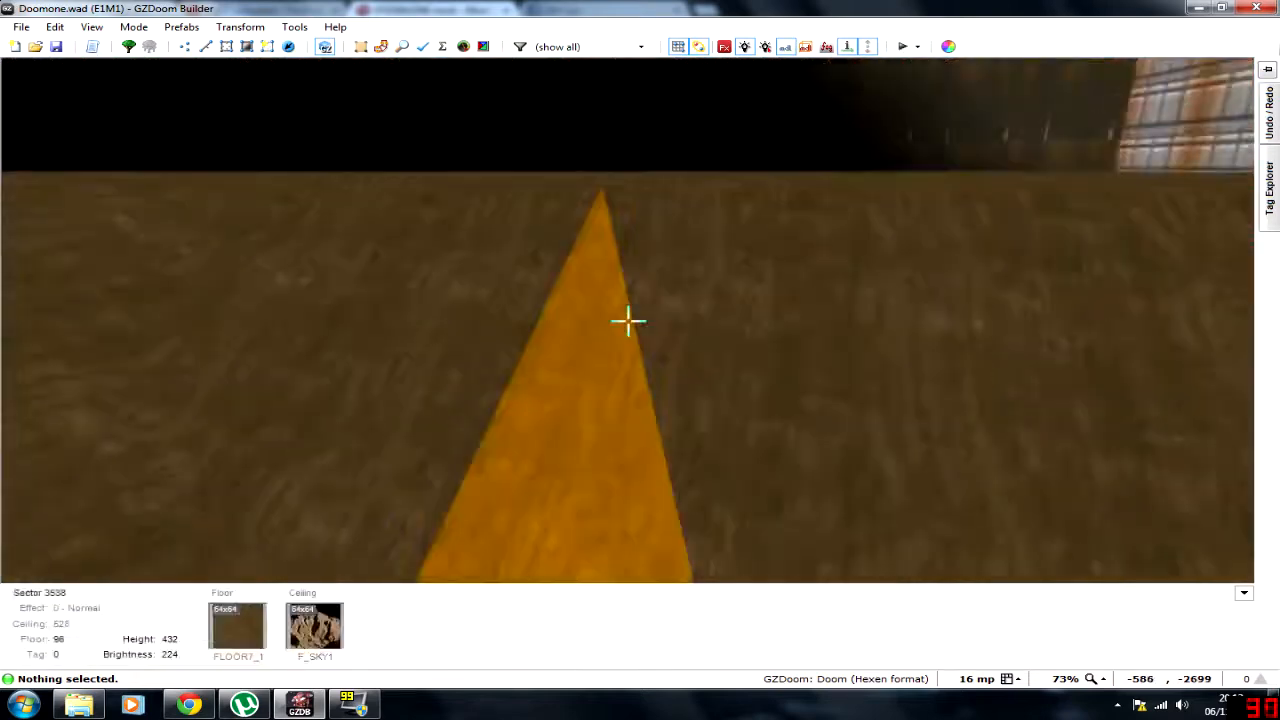
key(w)
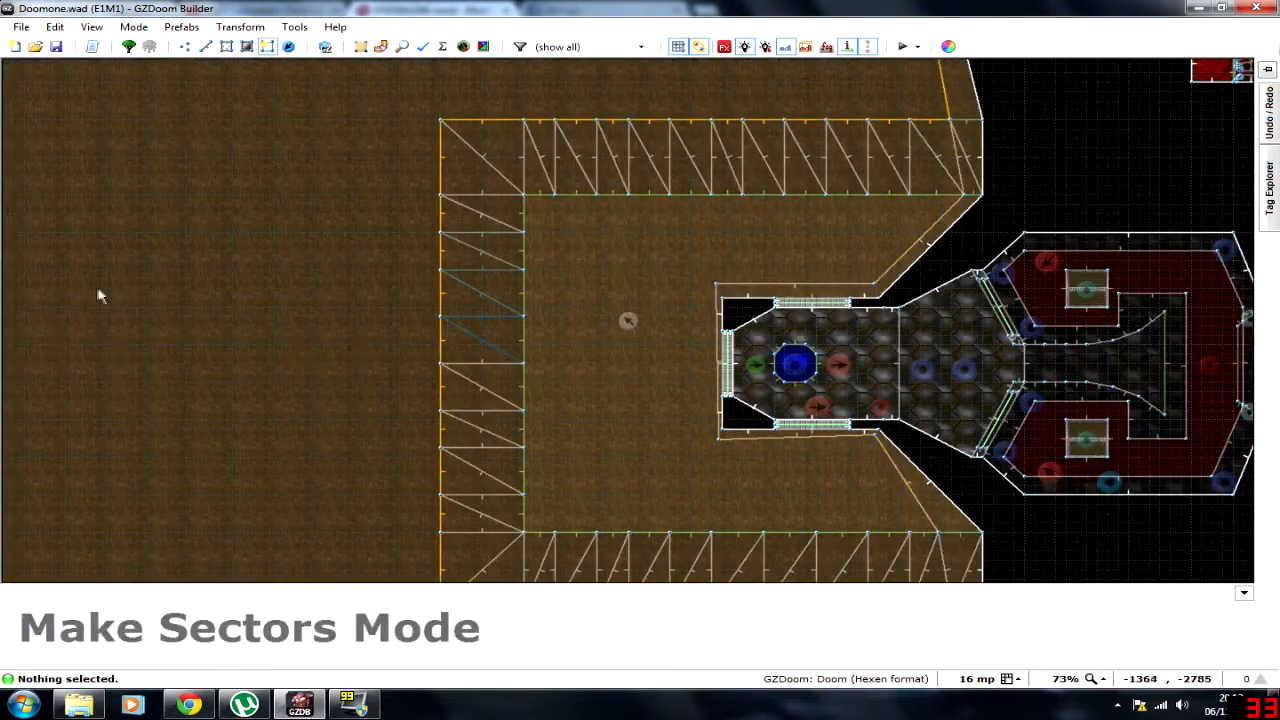
Step: Draw a bent test strip about 64 units wide on the open floor west of the ledge, with a 352-unit-high sector enclosing its outer side
key(d)
scroll(143, 234, up, 3)
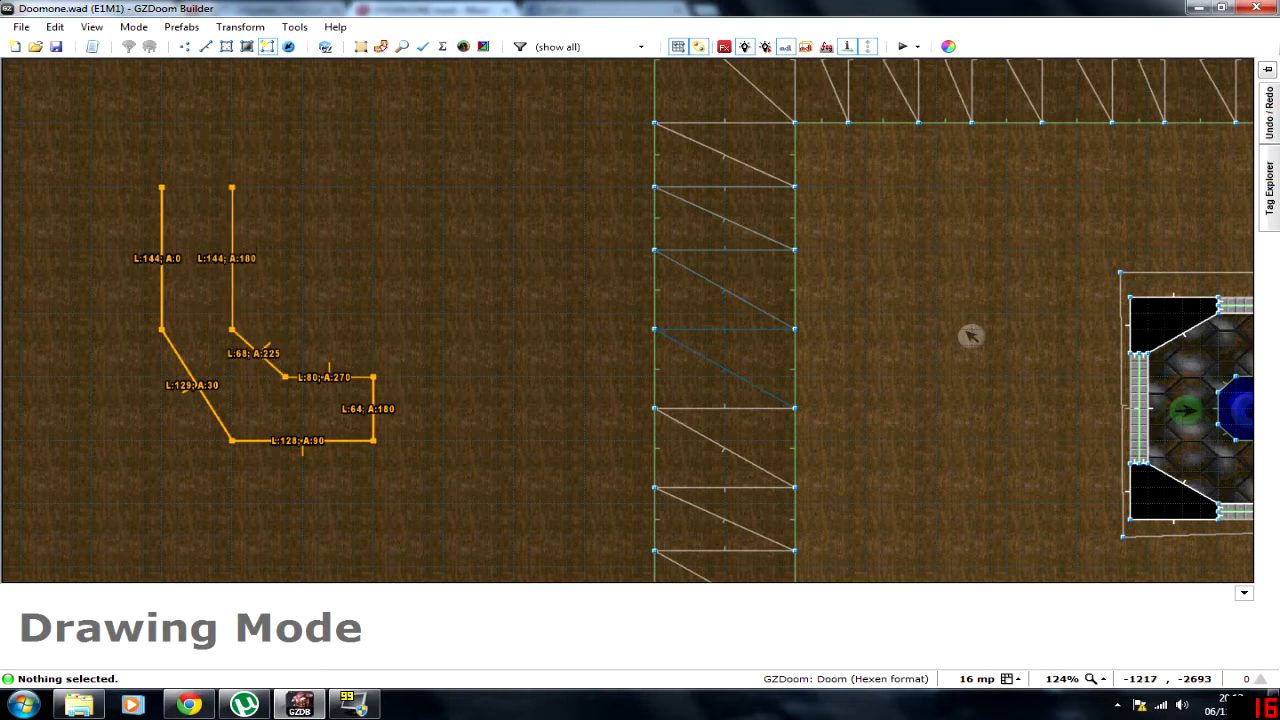
click(166, 190)
key(Left)
key(Left)
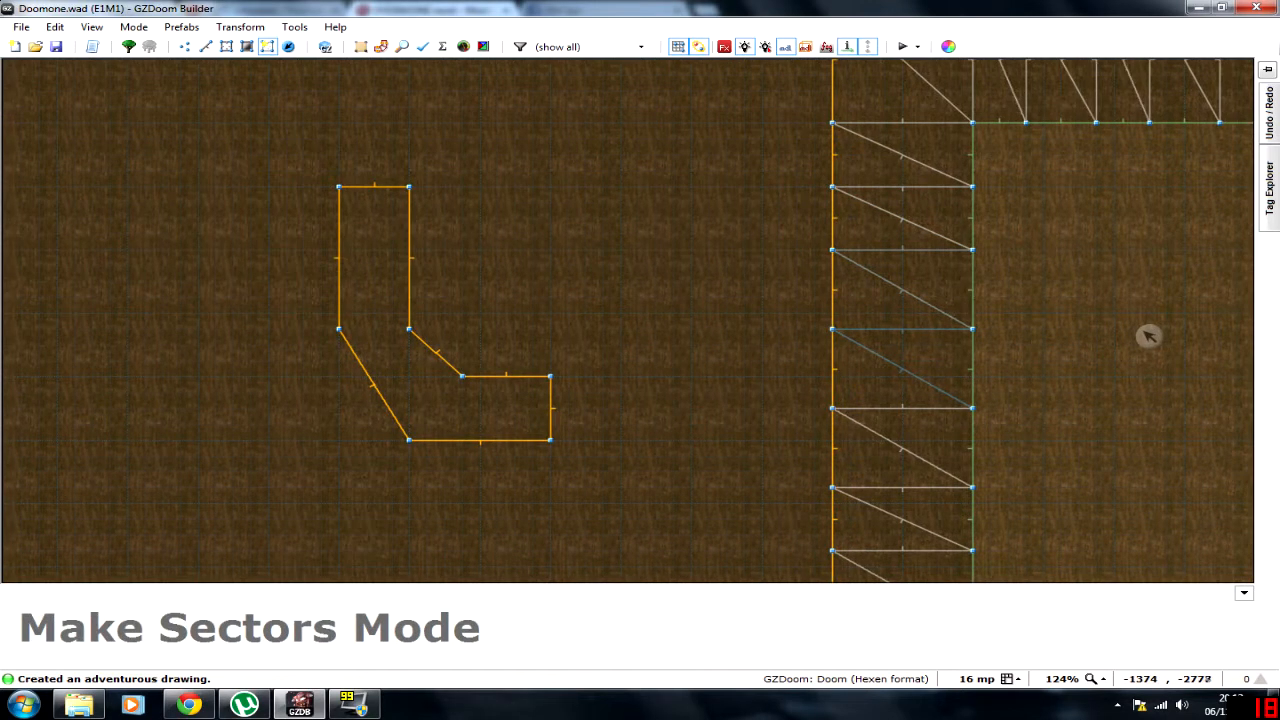
key(d)
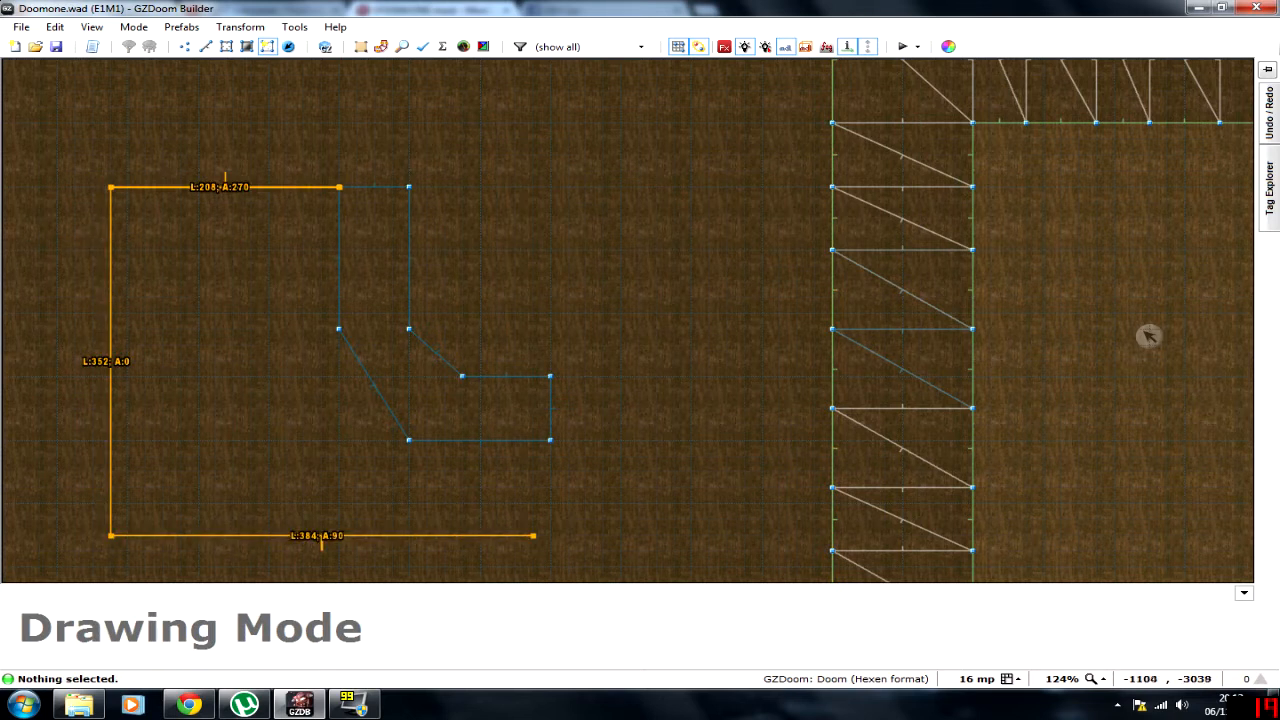
click(550, 440)
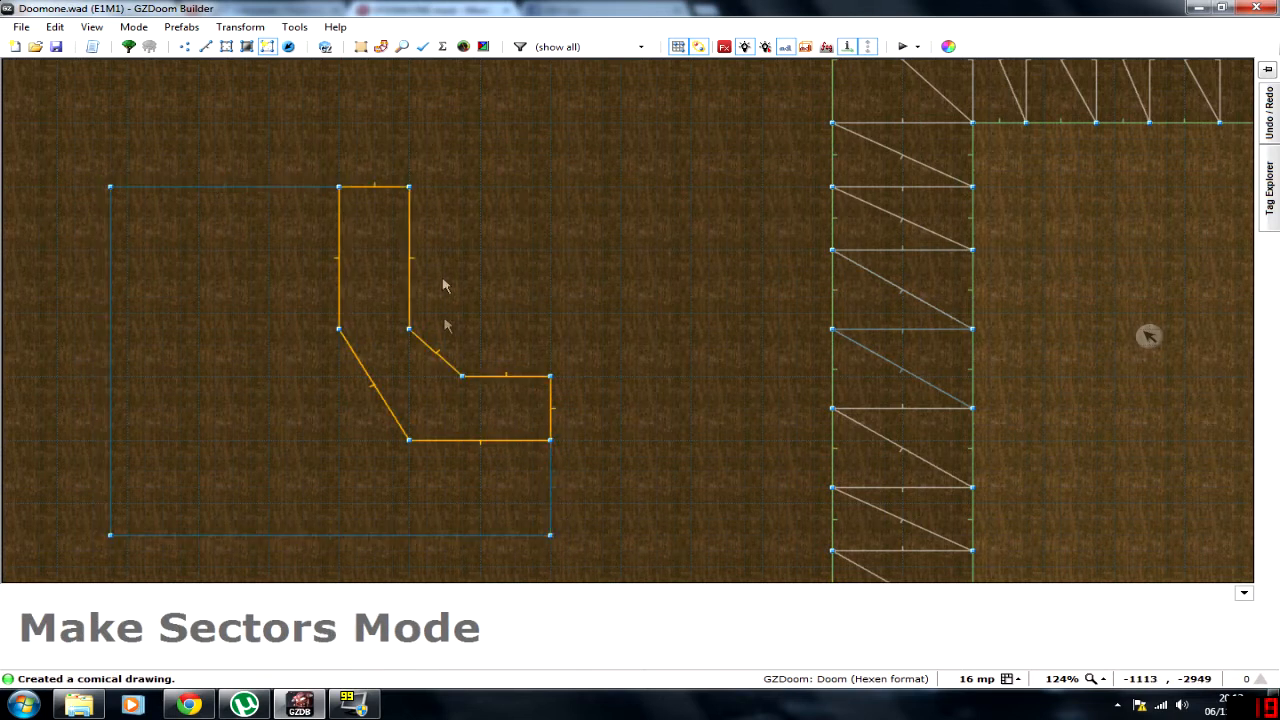
Step: Give the test strip's three inner linedefs action 181 Plane Align (slope) with Align Floor set to Front
key(l)
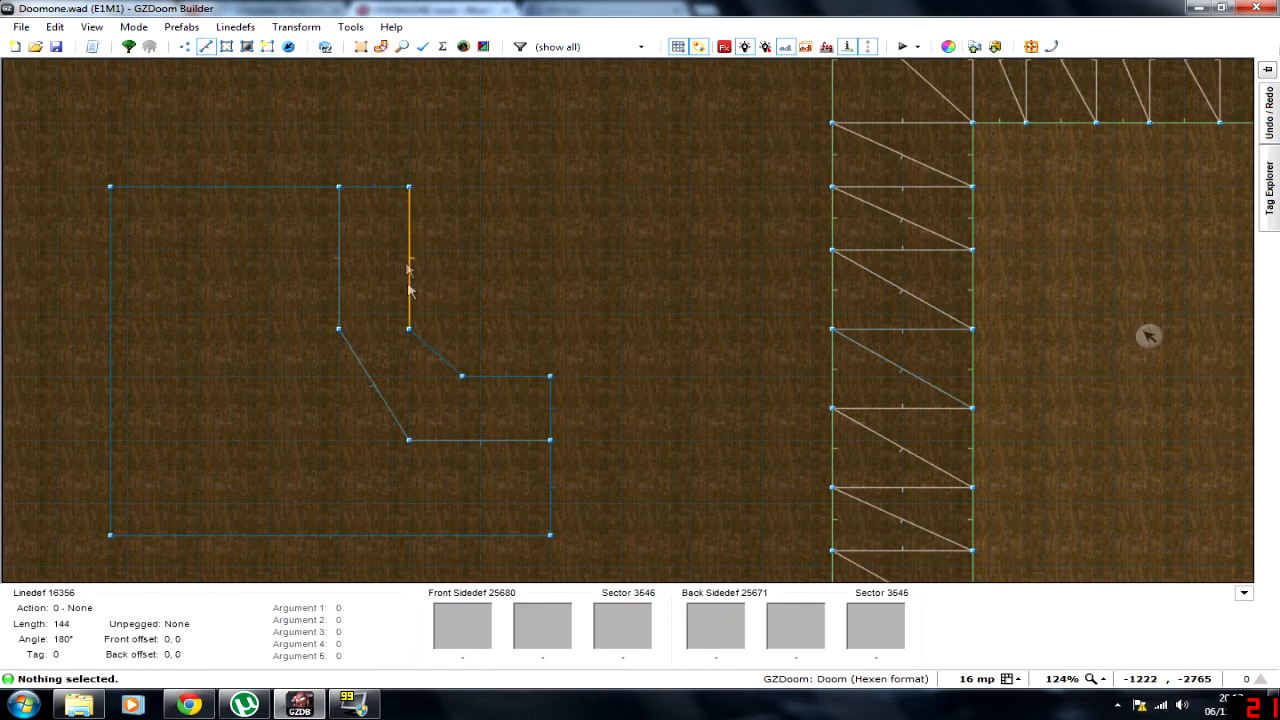
right_click(508, 388)
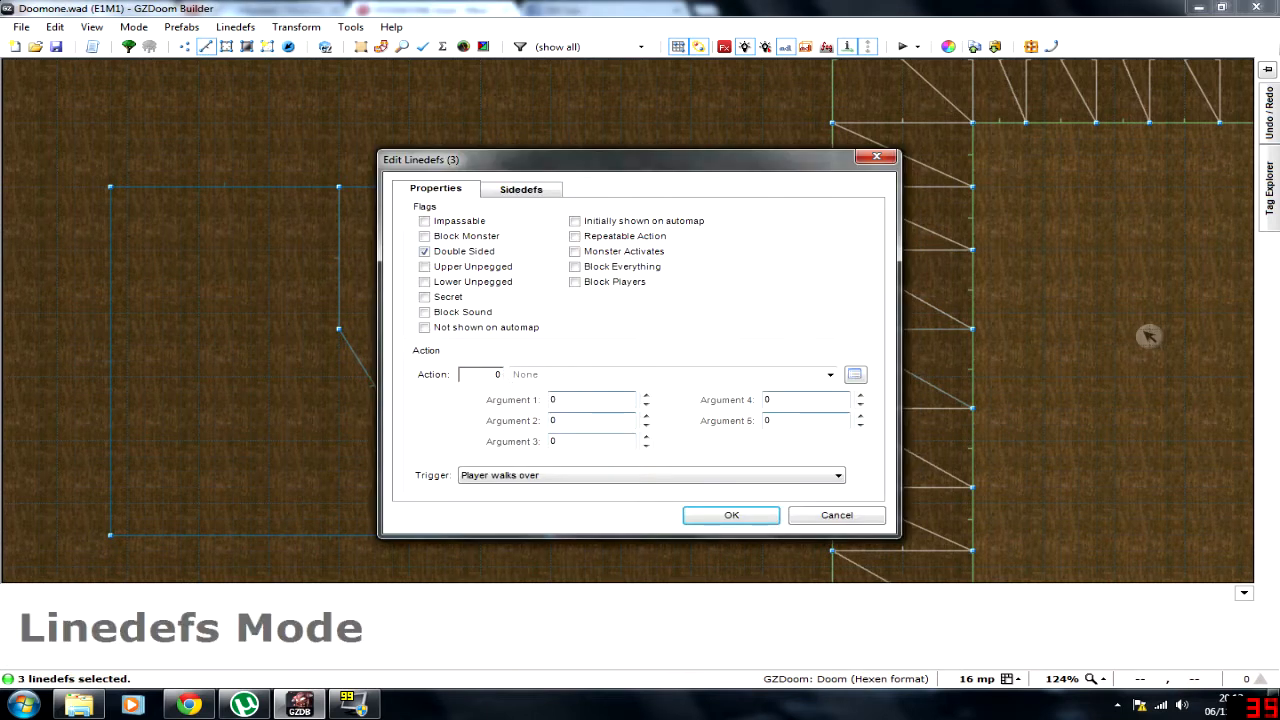
text(181)
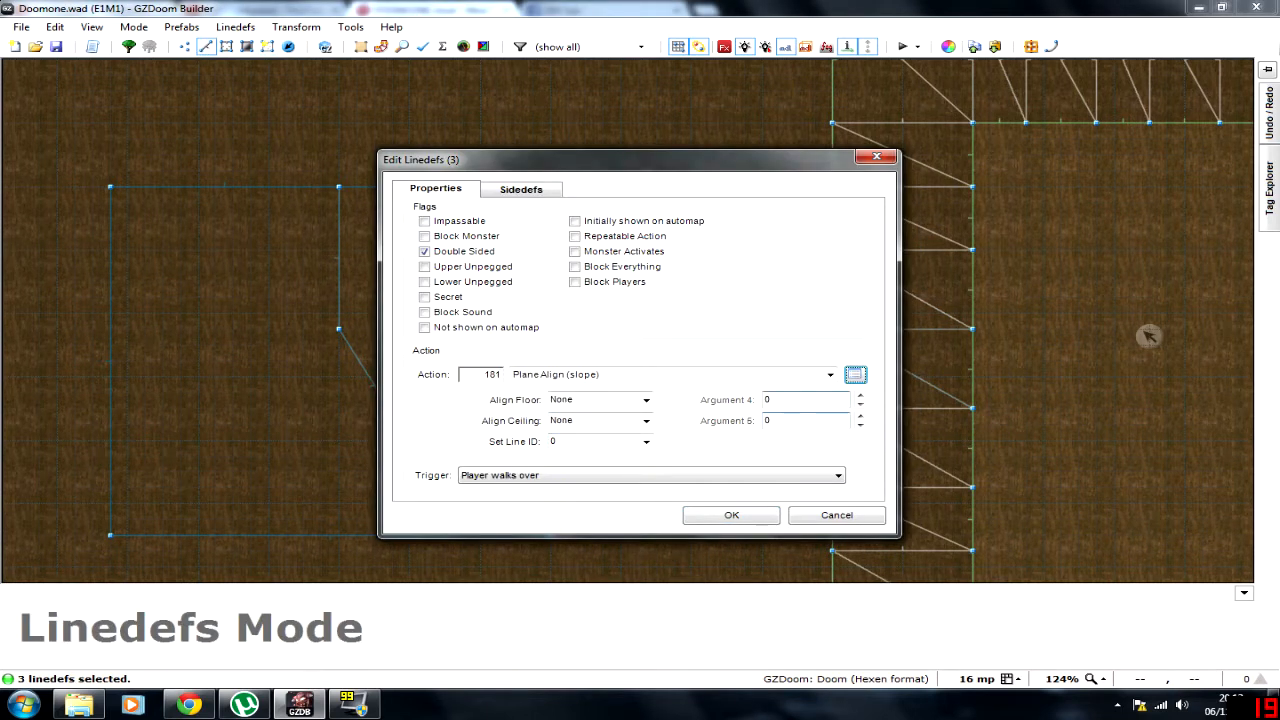
text(ont)
key(Return)
Step: Split the test strip into three sectors with a line across each of its two bends
key(d)
key(ctrl+d)
key(Escape)
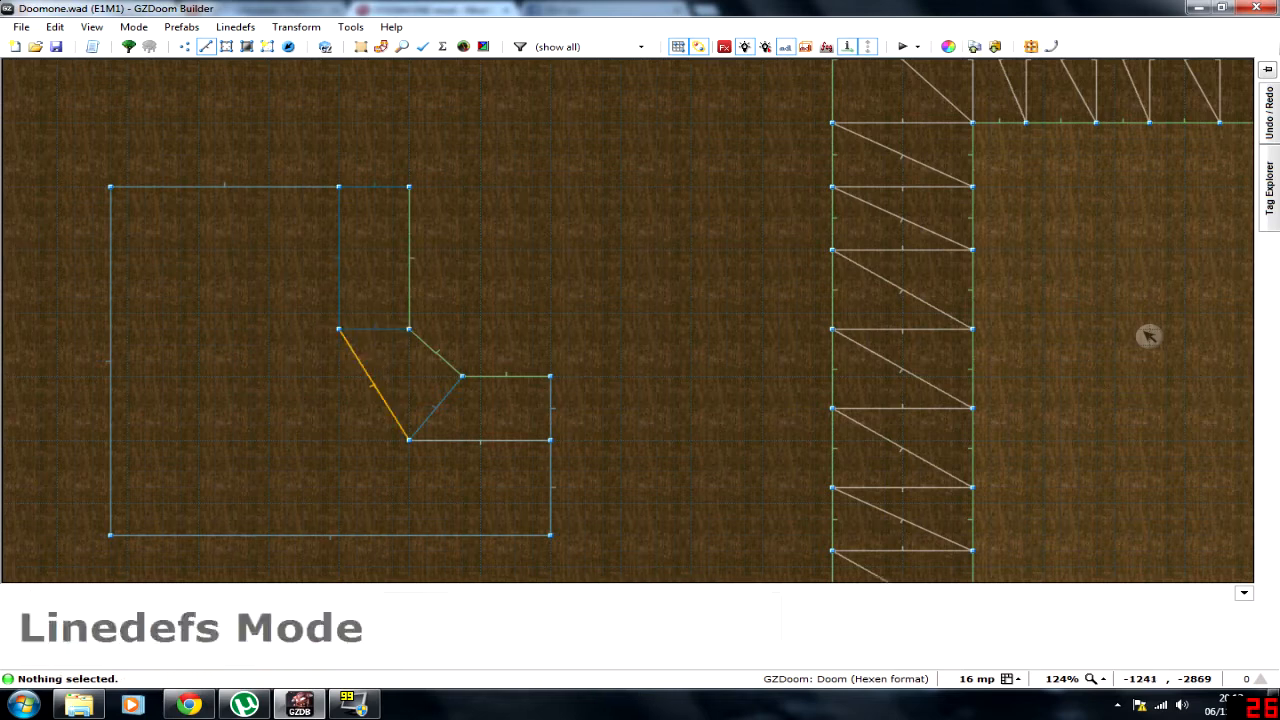
Step: Raise the floor of the sector enclosing the test strip to height 144 in 3D
key(q)
click(628, 320)
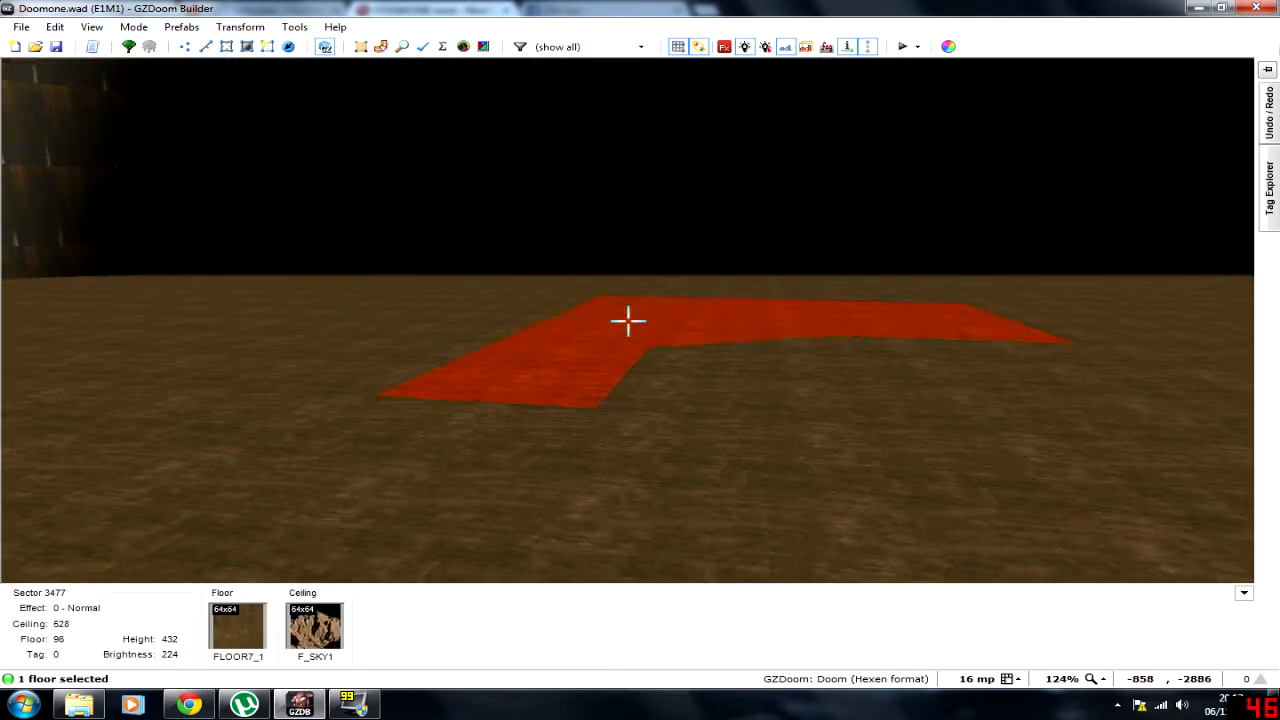
scroll(628, 320, up, 12)
Step: Try sloping the test strip by changing its floor heights, return them to 96, and clear the selection
click(628, 320)
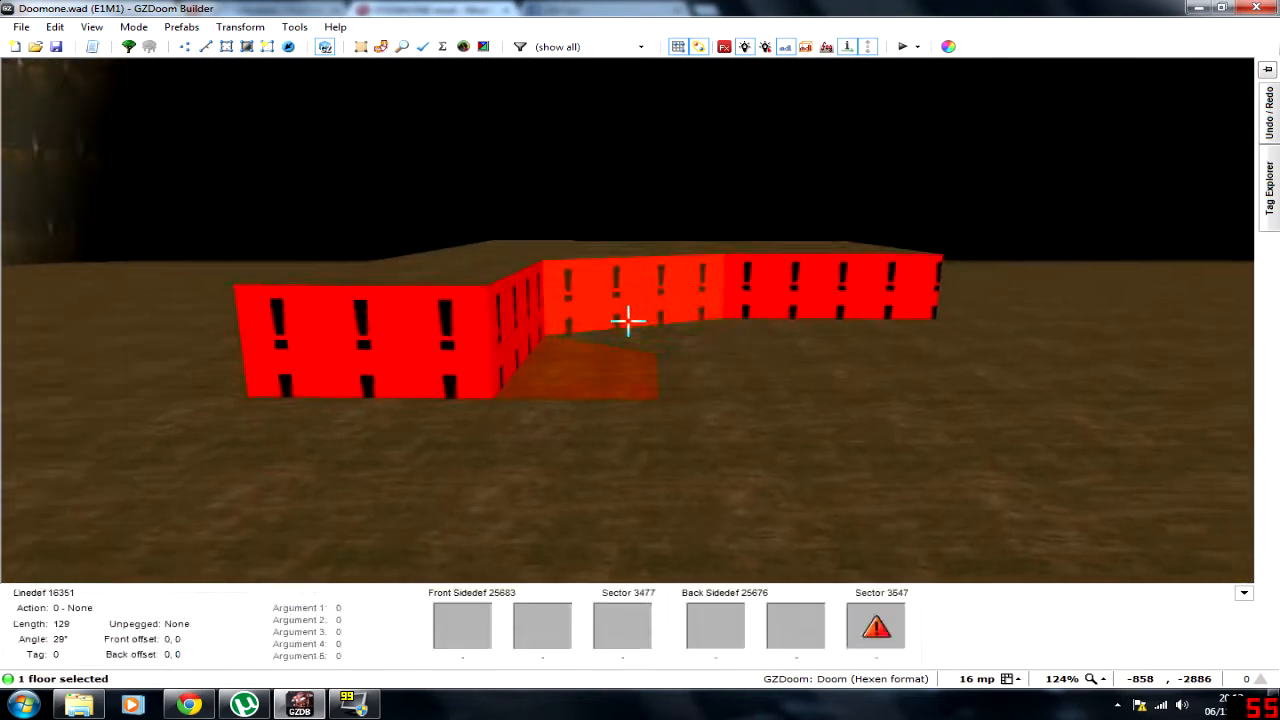
click(628, 320)
click(628, 320)
click(628, 320)
scroll(628, 320, up, 2)
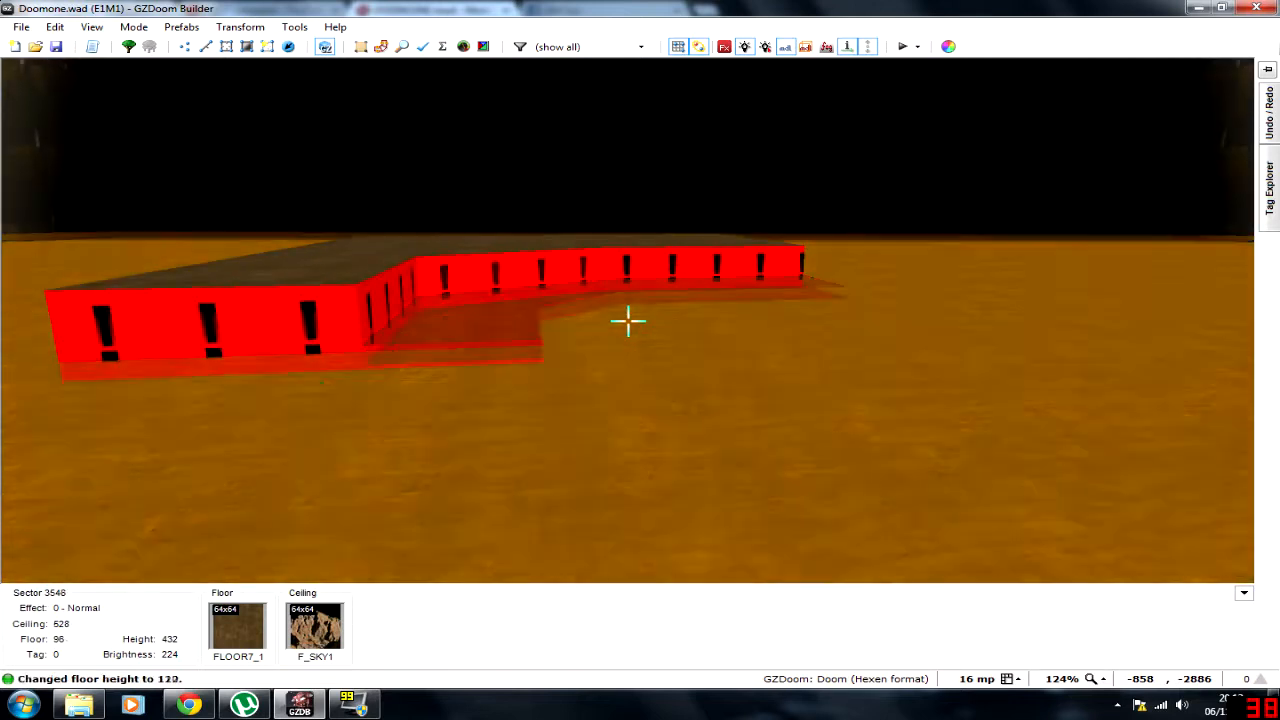
scroll(628, 320, down, 2)
scroll(628, 320, down, 1)
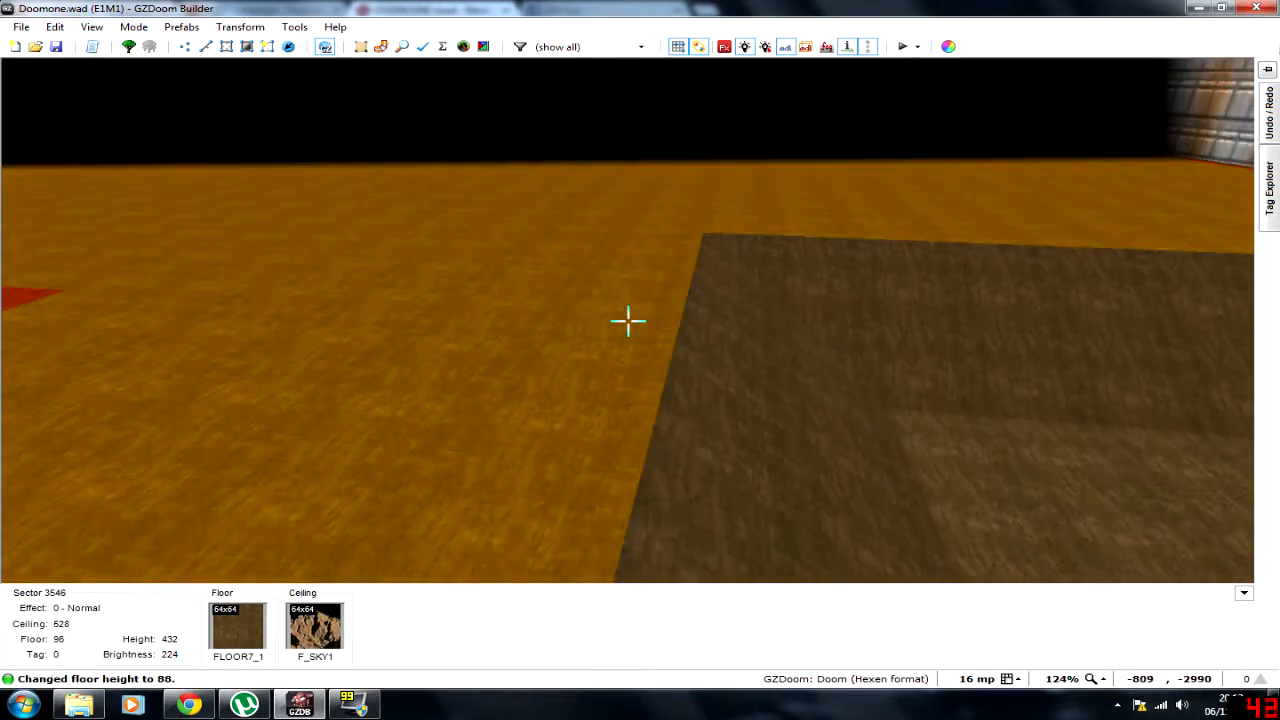
scroll(628, 320, up, 2)
scroll(628, 320, down, 1)
key(c)
Step: Flip the test strip's slope linedefs and raise the strip's floors to height 144
key(q)
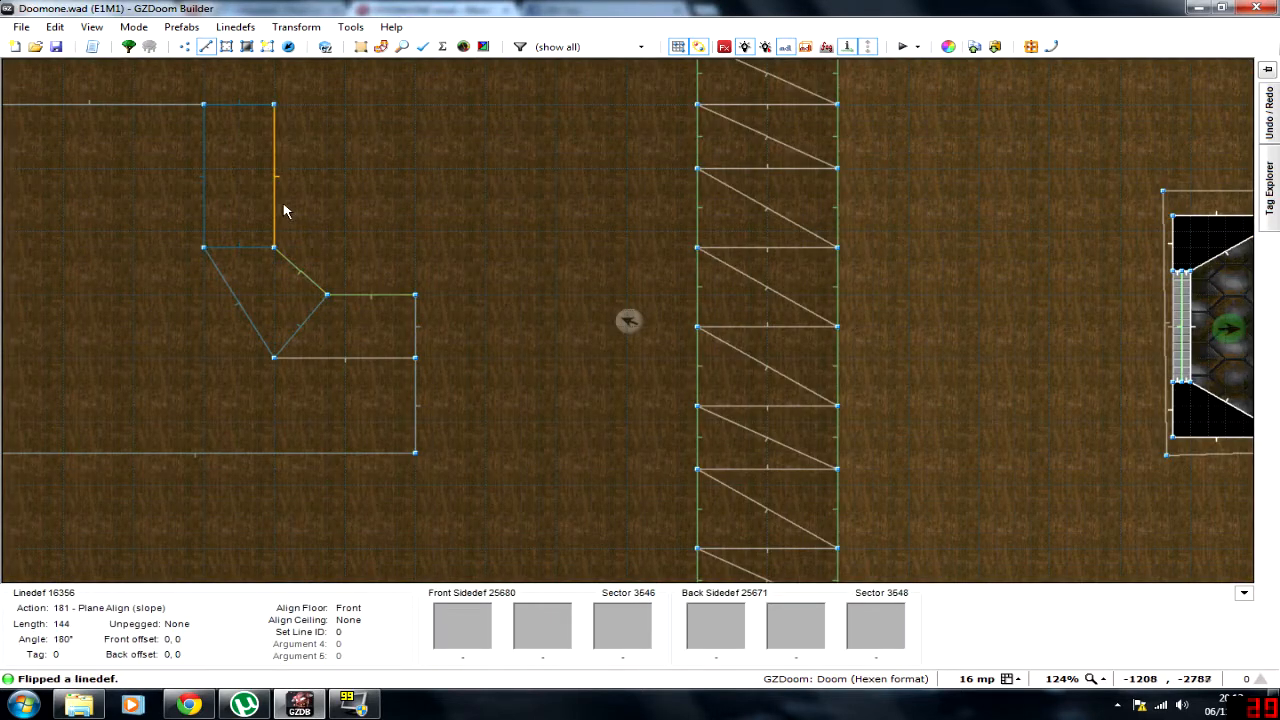
key(q)
click(628, 320)
click(628, 320)
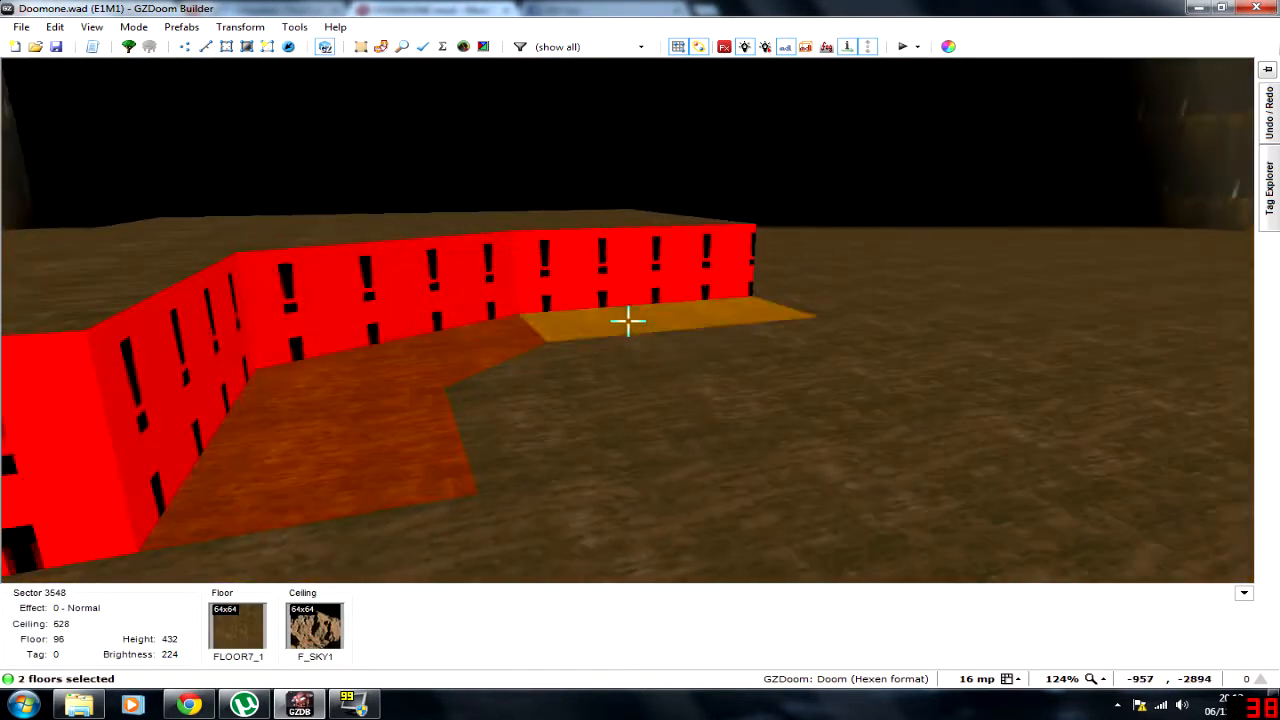
scroll(628, 320, up, 6)
key(c)
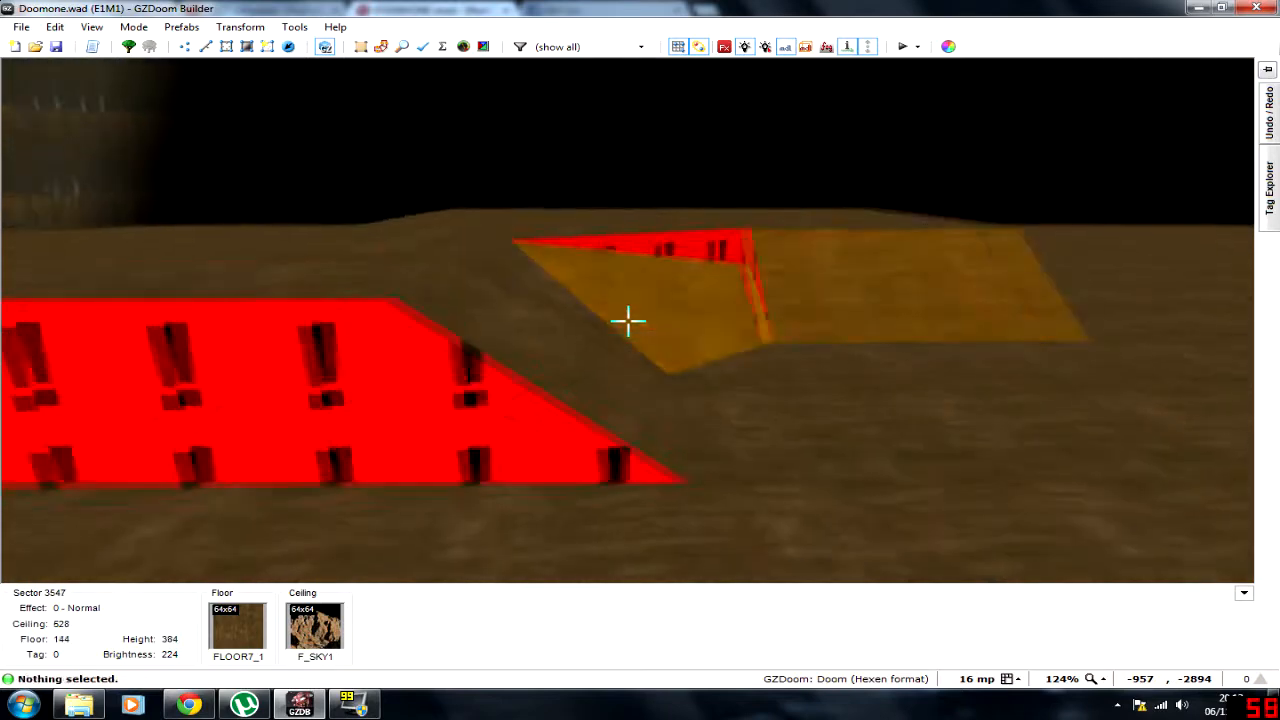
Step: Lower the floor of the sector enclosing the test strip to height 96 and clear the selection
key(d)
key(e)
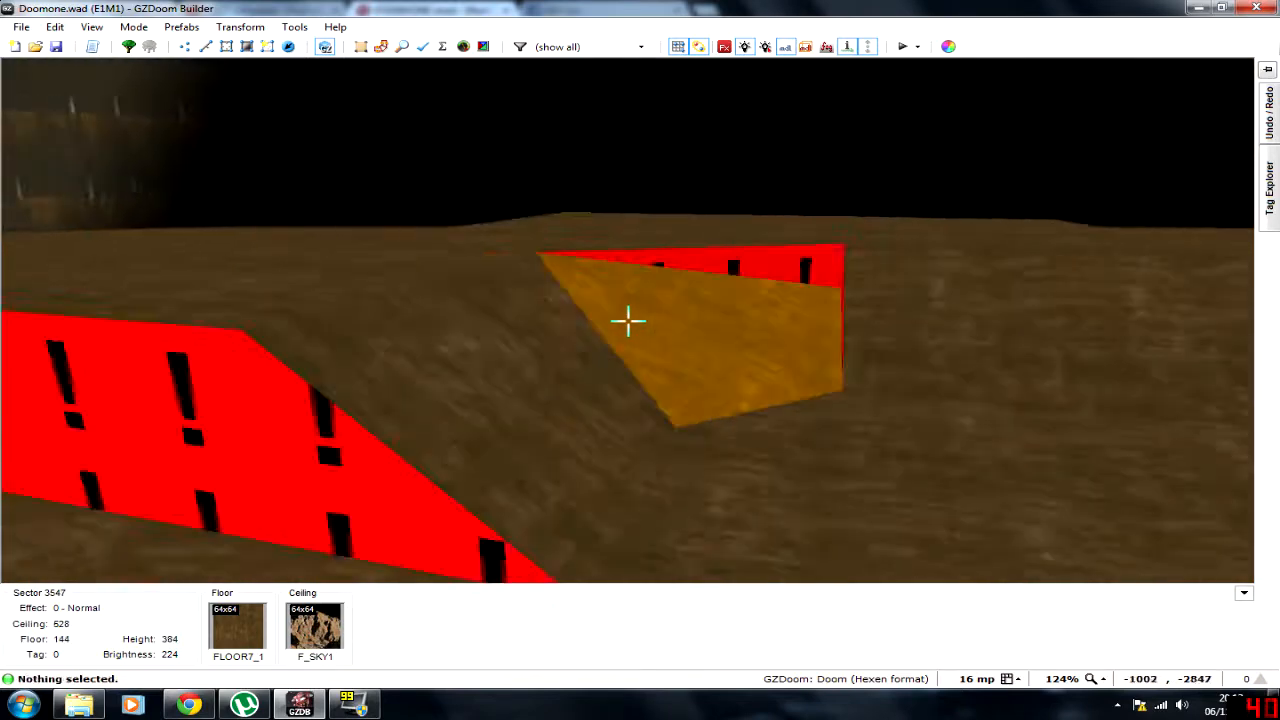
key(d)
click(628, 320)
scroll(628, 320, down, 1)
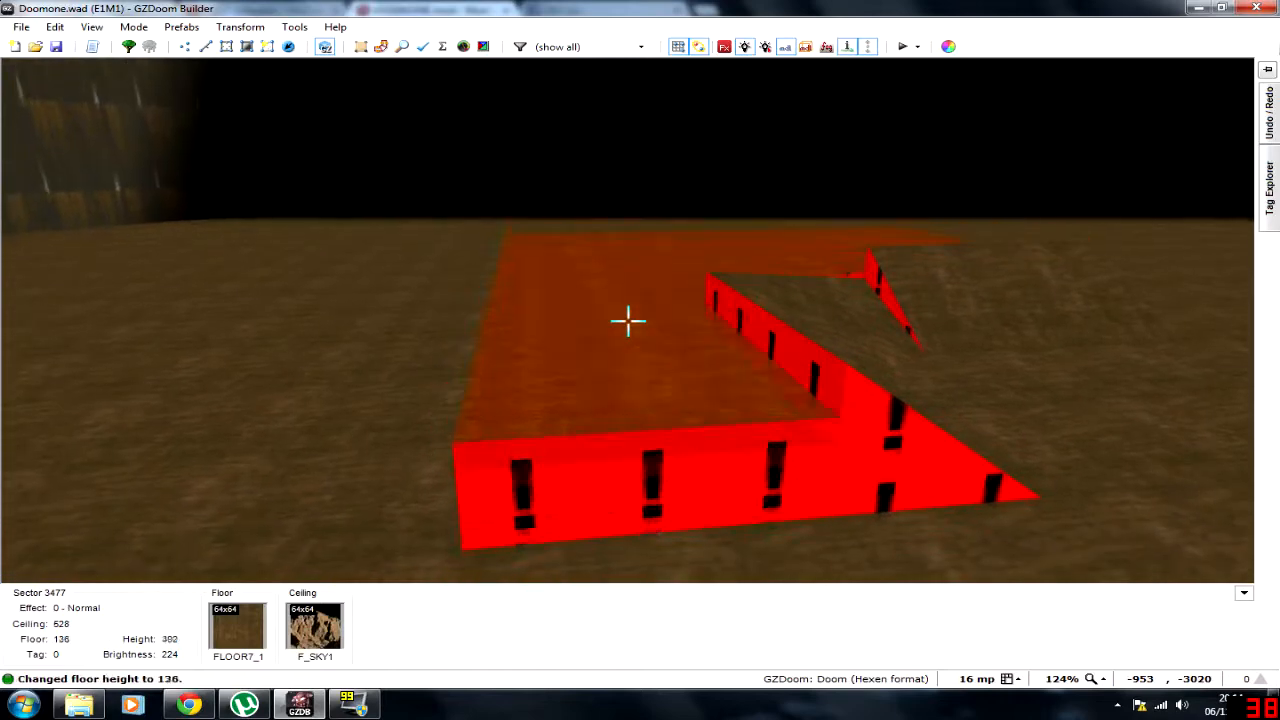
scroll(628, 320, down, 5)
key(c)
Step: Lower the test strip's three floor pieces to height 96 and clear the selection
key(e)
click(628, 320)
click(628, 320)
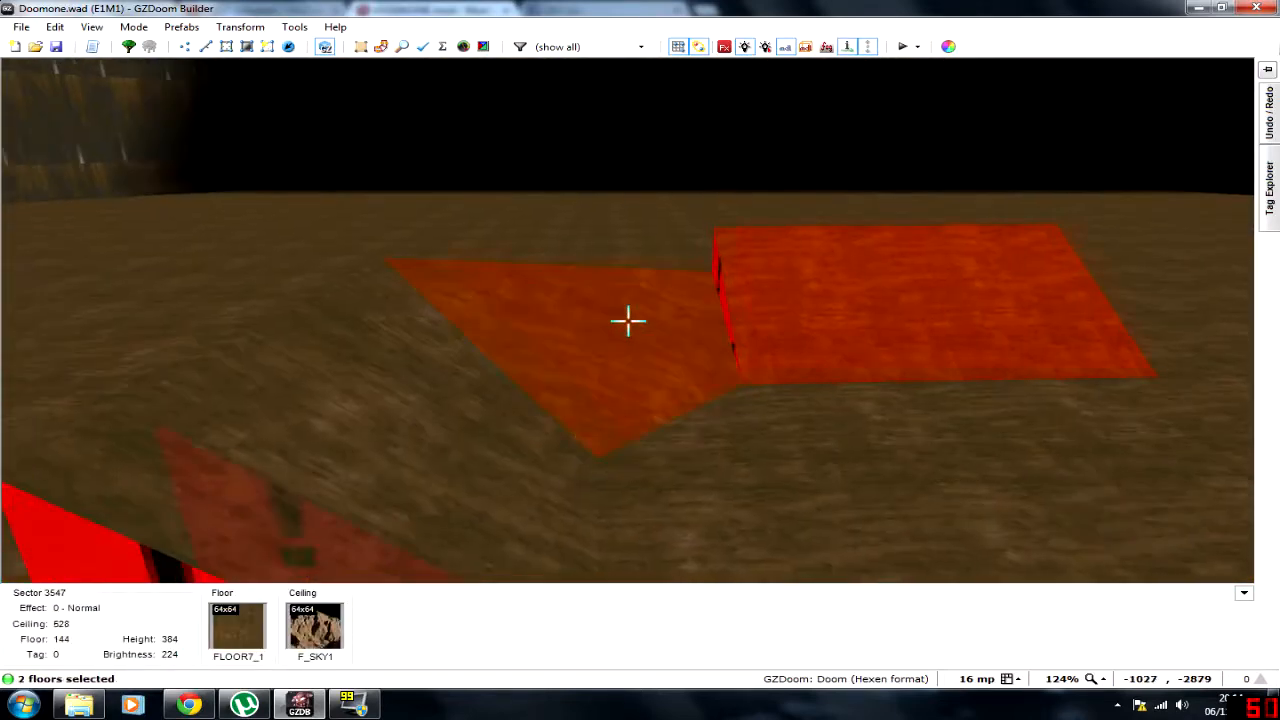
key(d)
click(628, 320)
scroll(628, 320, down, 6)
key(c)
Step: Delete all linedefs of the test strip and its enclosing sector west of the ledge
key(s)
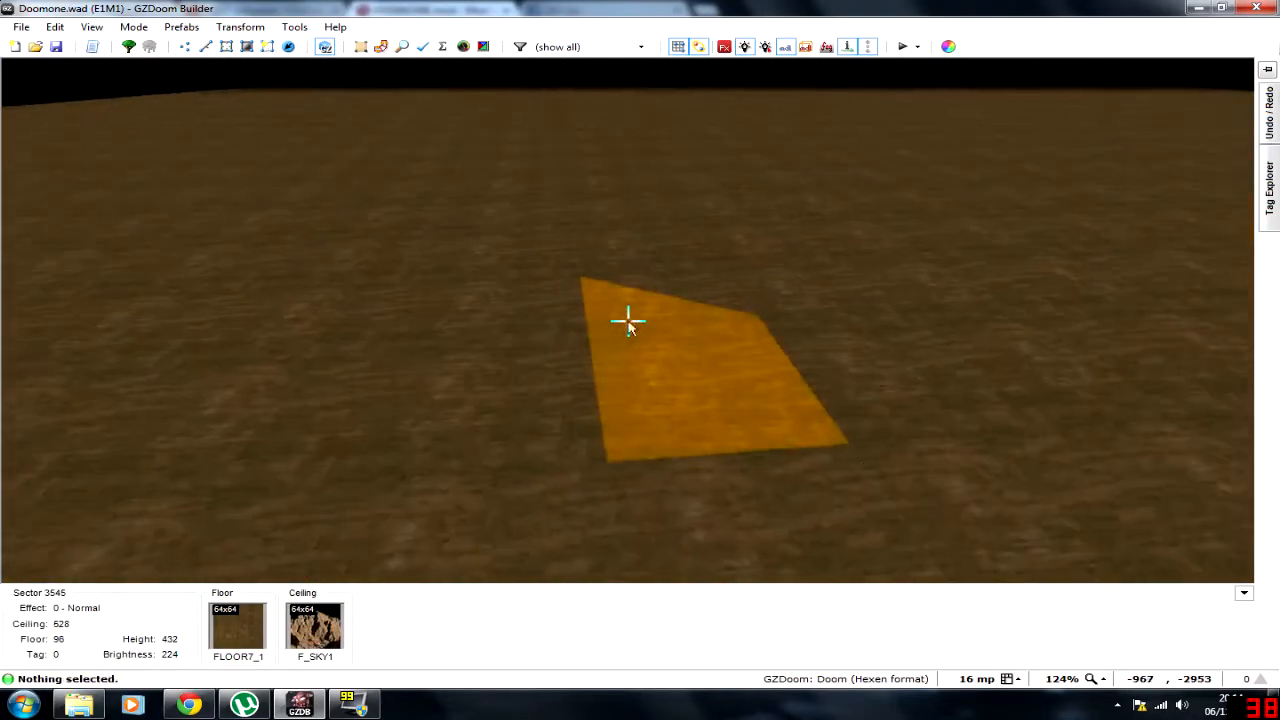
key(w)
scroll(489, 313, down, 3)
drag(240, 158, 506, 386)
key(Delete)
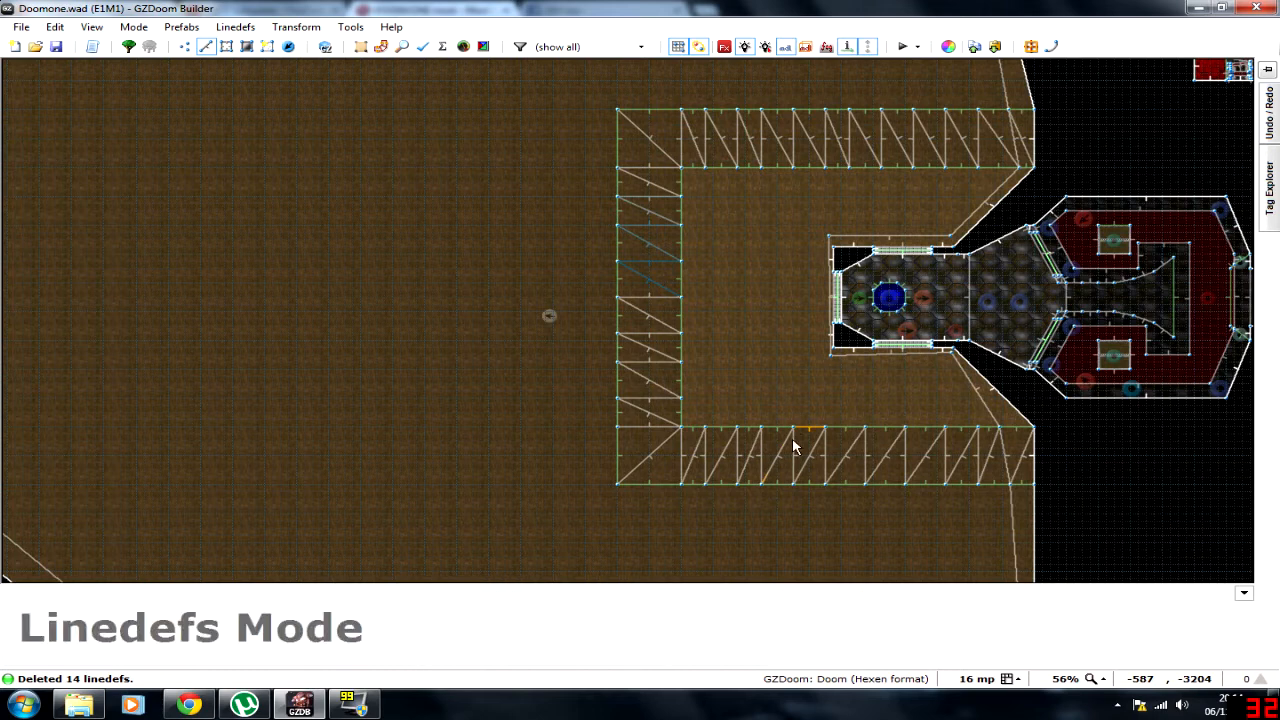
Step: Move the vertices of the ledge's outer south edge and southwest corner outward by varying distances to form a jagged outline
scroll(950, 523, up, 5)
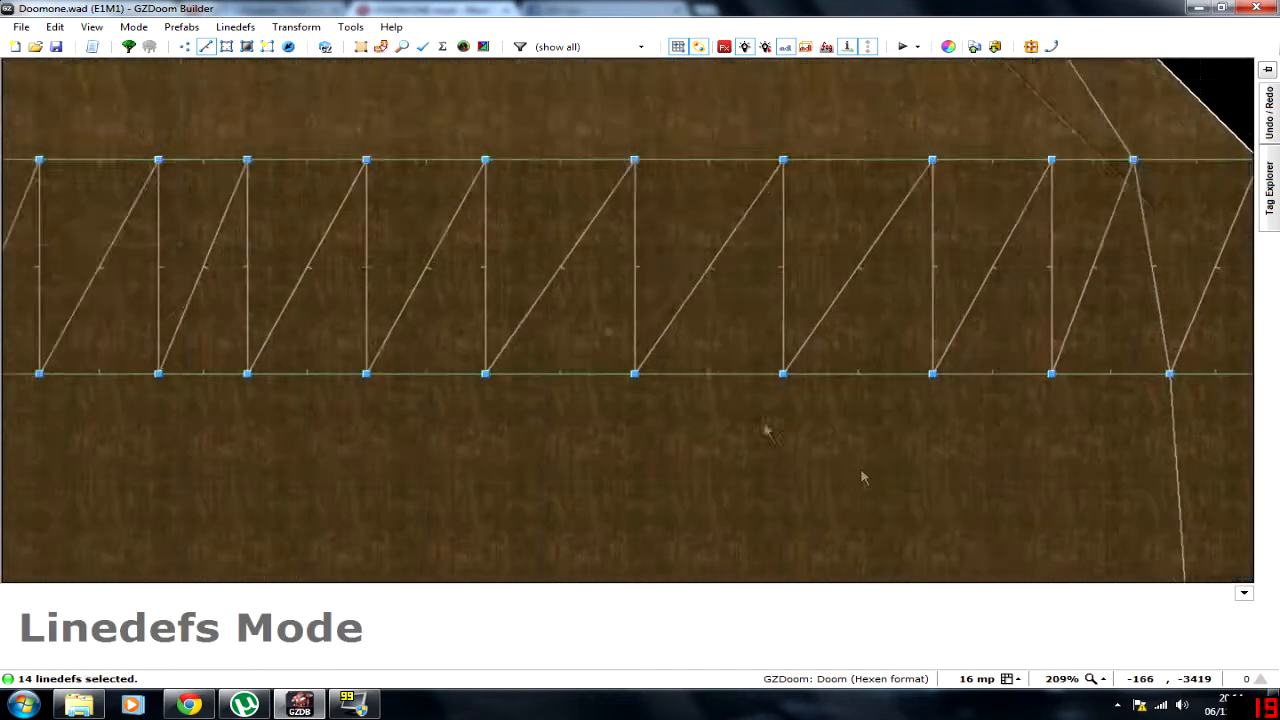
key(space)
click(185, 47)
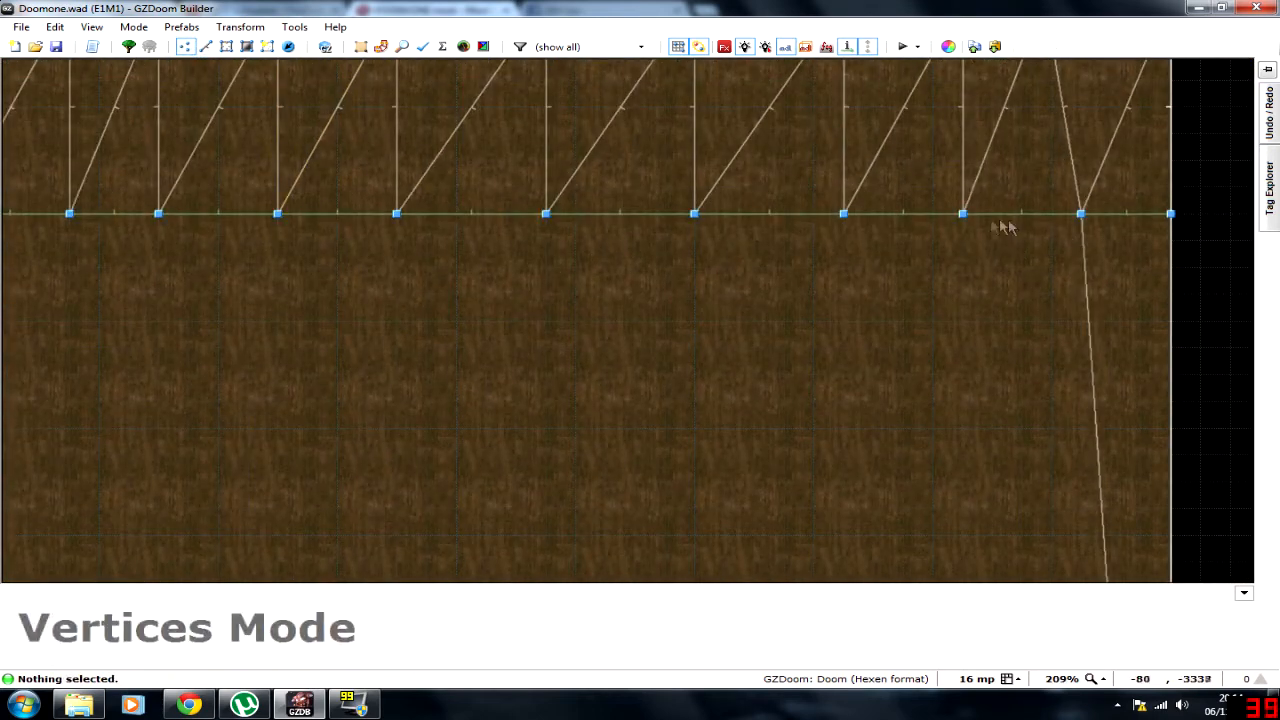
drag(1080, 214, 1077, 507)
scroll(996, 415, down, 3)
key(space)
right_drag(1071, 249, 1037, 374)
right_drag(1017, 248, 964, 357)
right_drag(949, 248, 894, 334)
right_drag(880, 248, 828, 379)
right_drag(814, 248, 706, 403)
right_drag(760, 248, 678, 380)
right_drag(706, 248, 624, 403)
right_drag(665, 248, 562, 402)
right_drag(611, 248, 531, 430)
right_drag(570, 248, 394, 441)
right_drag(462, 246, 286, 307)
Step: Move the vertices of the ledge's outer west edge outward by varying distances to make that edge jagged
right_drag(348, 161, 259, 151)
key(Up)
key(Up)
key(Up)
right_drag(458, 340, 272, 280)
right_drag(460, 279, 218, 182)
right_drag(460, 230, 285, 133)
right_drag(460, 170, 259, 72)
key(Up)
key(Up)
right_drag(461, 268, 300, 171)
right_drag(461, 208, 300, 123)
right_drag(461, 159, 280, 87)
key(Up)
key(Up)
right_drag(461, 270, 233, 161)
right_drag(462, 174, 327, 76)
Step: Move the vertices of the ledge's outer north edge outward by varying distances, undoing and redoing the misplaced ones
key(Up)
key(Up)
key(Right)
right_drag(482, 334, 456, 152)
right_drag(522, 334, 576, 151)
right_drag(576, 335, 588, 286)
key(ctrl+z)
key(ctrl+z)
right_drag(522, 333, 523, 162)
right_drag(576, 333, 589, 187)
right_drag(617, 333, 644, 138)
right_drag(671, 333, 685, 90)
right_drag(725, 333, 766, 137)
right_click(770, 233)
key(Escape)
key(ctrl+z)
key(ctrl+z)
right_drag(725, 333, 739, 162)
right_drag(766, 333, 794, 212)
right_drag(821, 333, 847, 223)
right_drag(875, 333, 888, 199)
right_drag(929, 333, 942, 175)
right_drag(982, 333, 982, 236)
right_drag(1036, 333, 1023, 248)
Step: Move the vertices of the ledge's inner south edge in and out by varying distances to form a jagged line
key(w)
key(e)
key(w)
right_drag(506, 476, 519, 452)
right_drag(613, 437, 614, 451)
right_drag(640, 474, 681, 428)
right_drag(694, 474, 722, 438)
right_drag(749, 474, 757, 485)
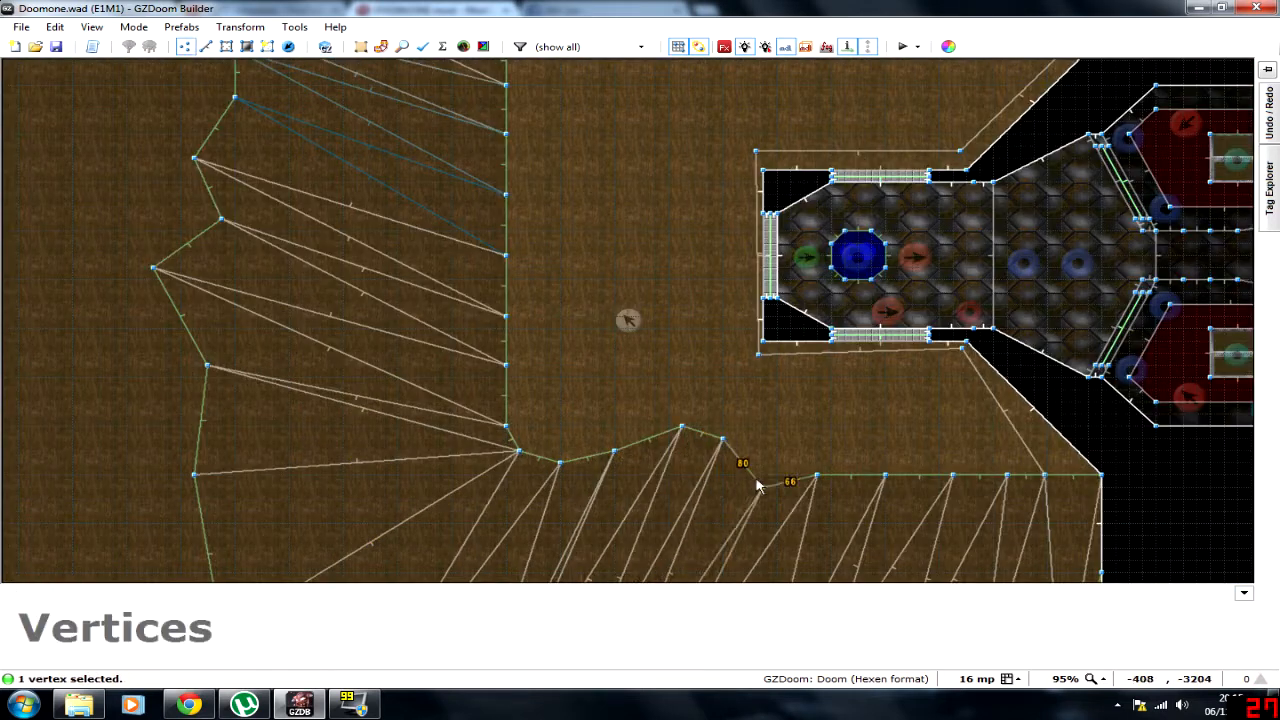
right_drag(804, 541, 804, 537)
right_drag(885, 476, 857, 535)
right_drag(954, 475, 925, 524)
right_drag(1007, 475, 993, 512)
right_drag(1045, 475, 1047, 511)
Step: Move the vertices of the ledge's inner west edge and northwest corner by varying distances to make that side uneven
key(Up)
right_drag(506, 505, 452, 480)
right_drag(506, 445, 438, 408)
right_drag(506, 396, 465, 360)
right_drag(506, 275, 532, 288)
key(Up)
right_drag(506, 325, 480, 229)
Step: Move the vertices of the ledge's inner north edge in and out by varying distances to make it jagged
right_drag(546, 276, 546, 192)
right_drag(600, 276, 600, 192)
right_drag(642, 274, 653, 203)
right_drag(695, 275, 696, 215)
right_drag(750, 276, 750, 240)
right_drag(845, 277, 845, 314)
right_drag(899, 278, 912, 321)
right_drag(998, 230, 1000, 230)
right_drag(1074, 276, 1069, 241)
Step: In the 3D view, raise the floor of the outer ground beyond the ledge's jagged outer edge to height 208
key(q)
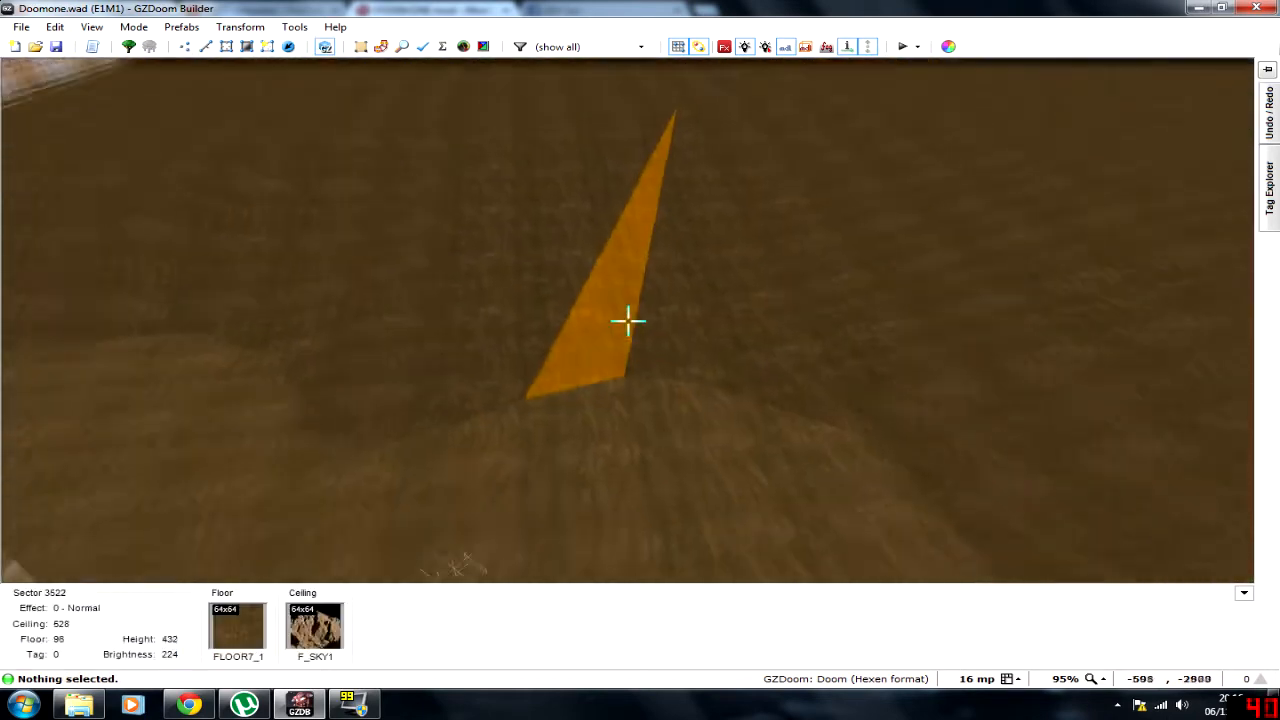
key(e)
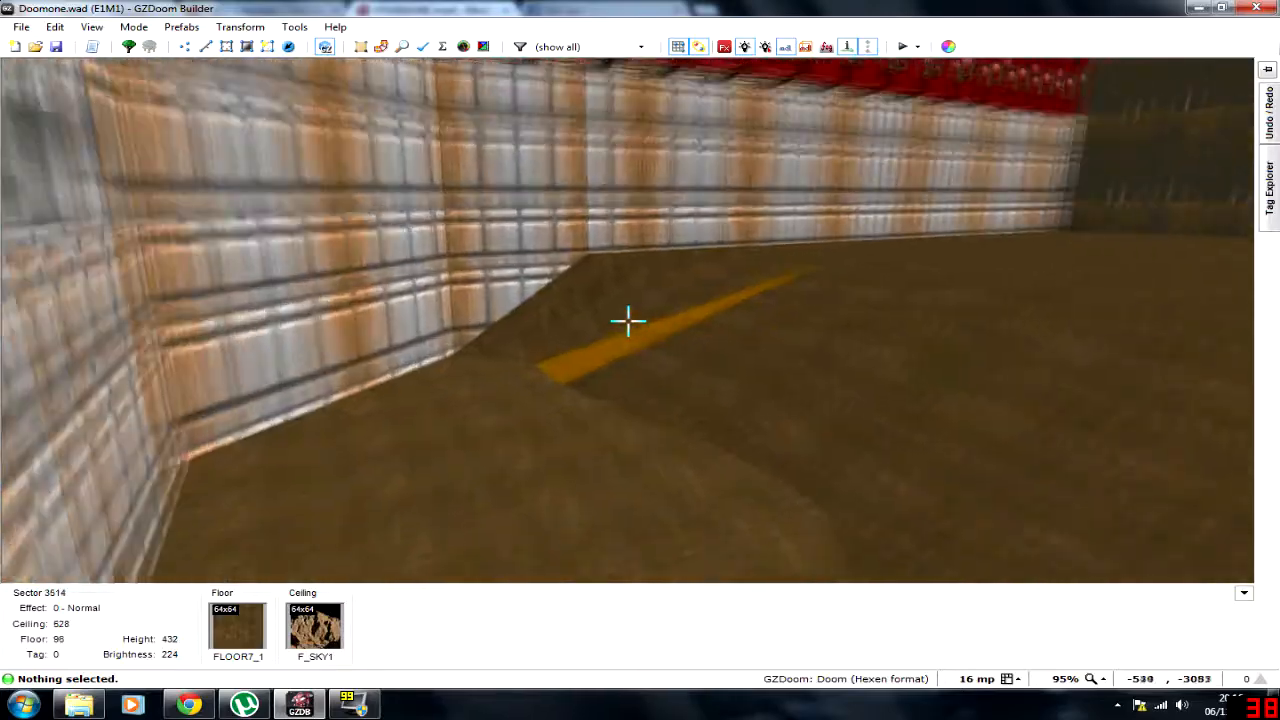
key(e)
key(e)
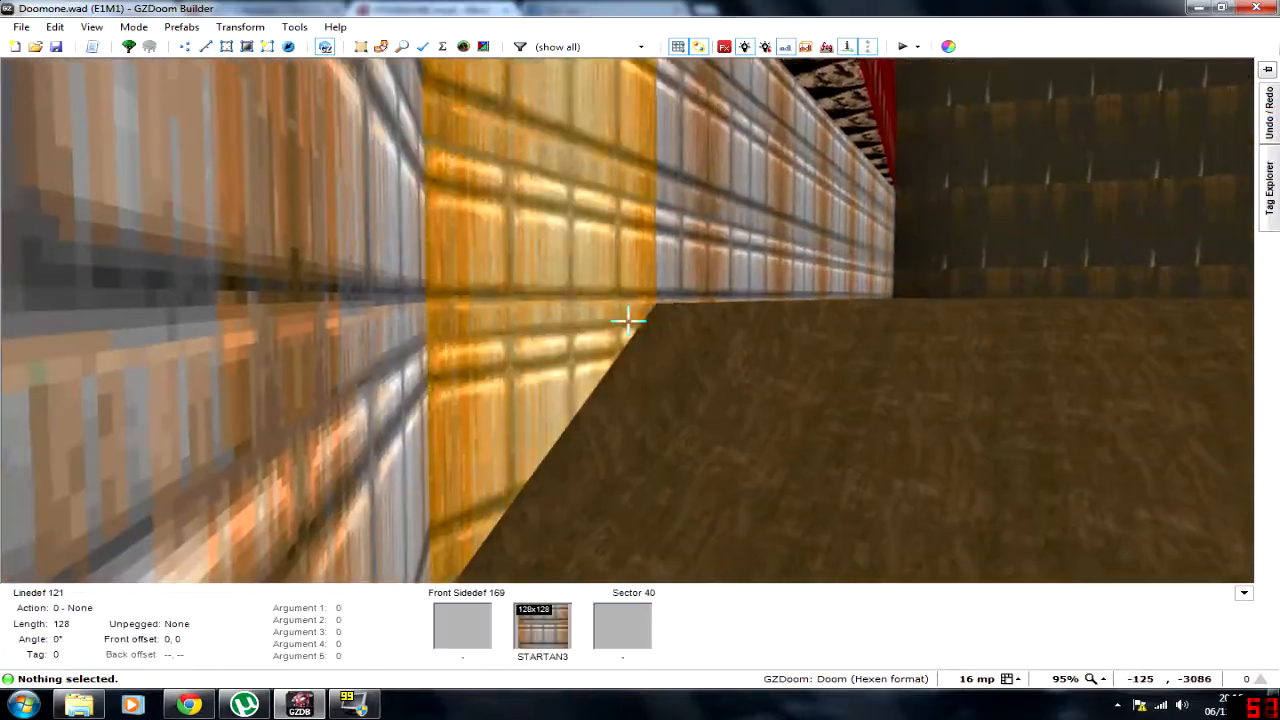
key(e)
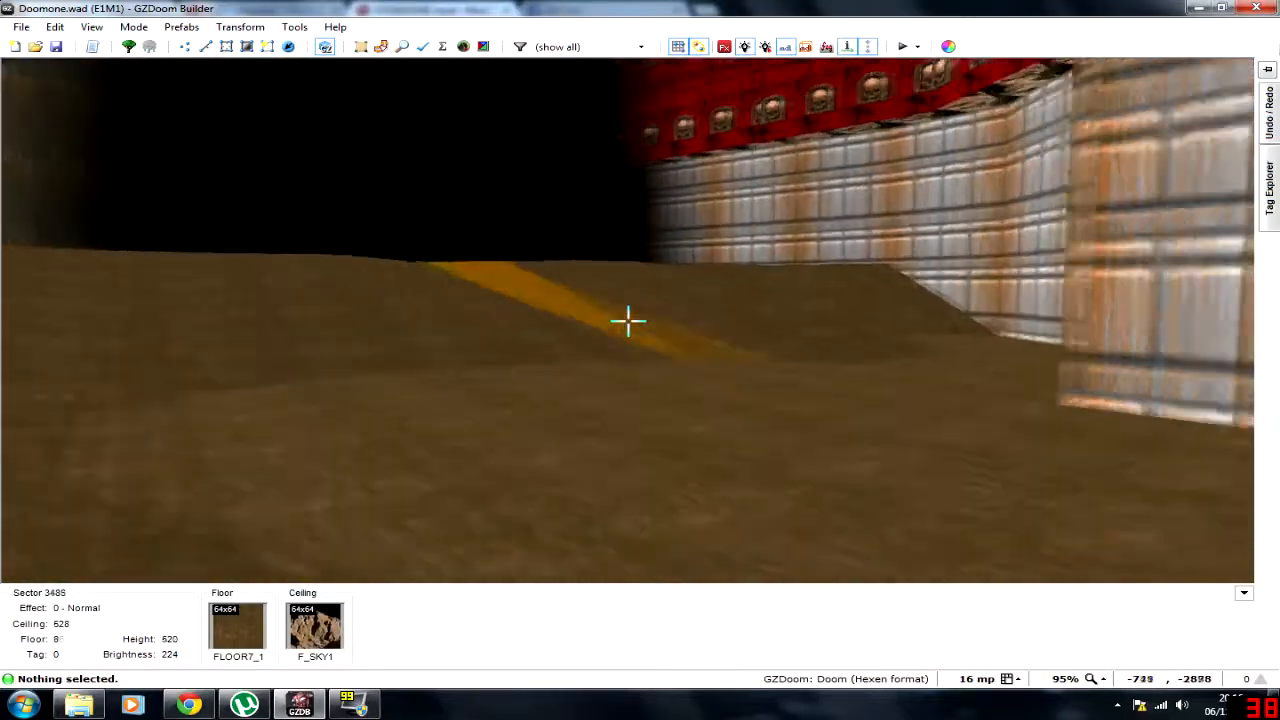
key(e)
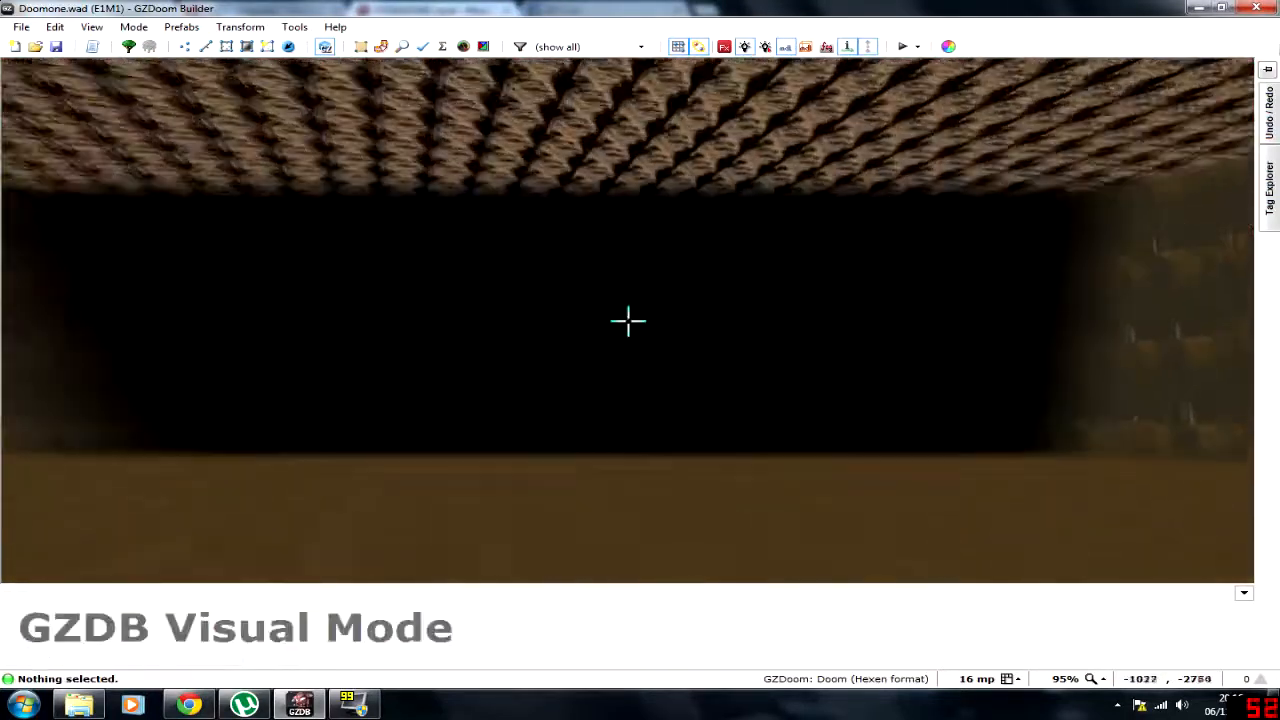
key(e)
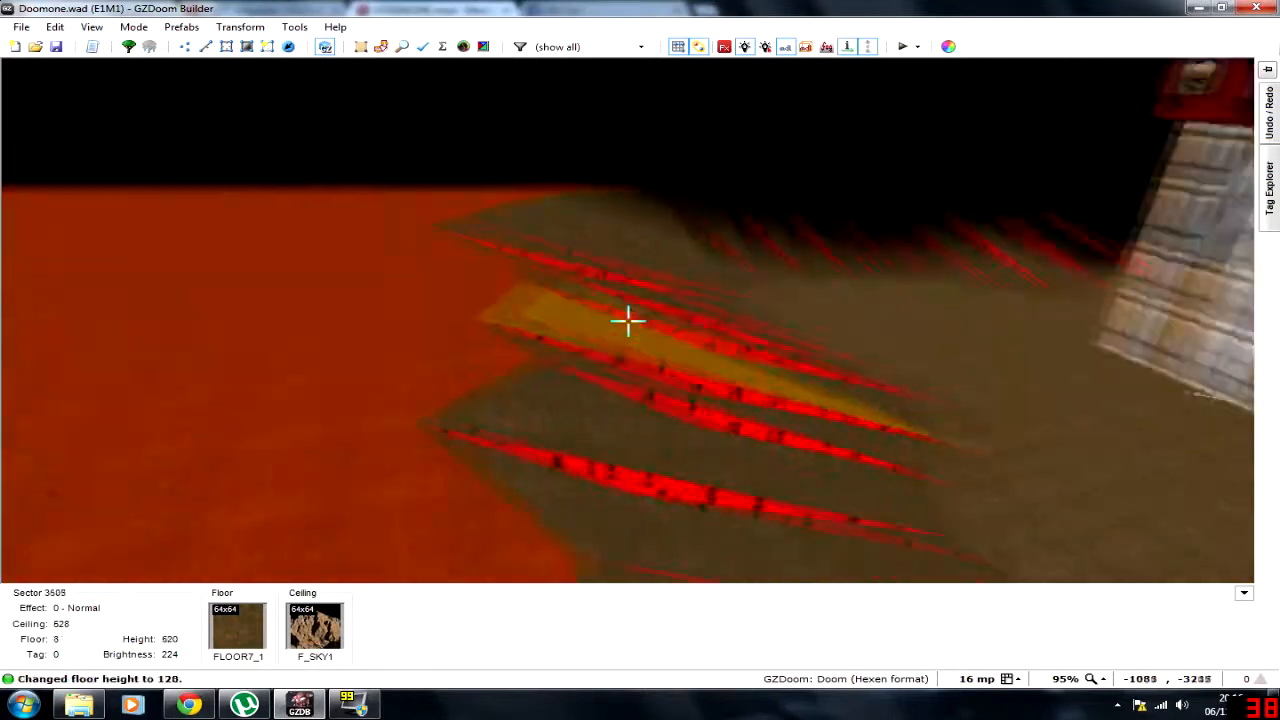
scroll(628, 321, up, 1)
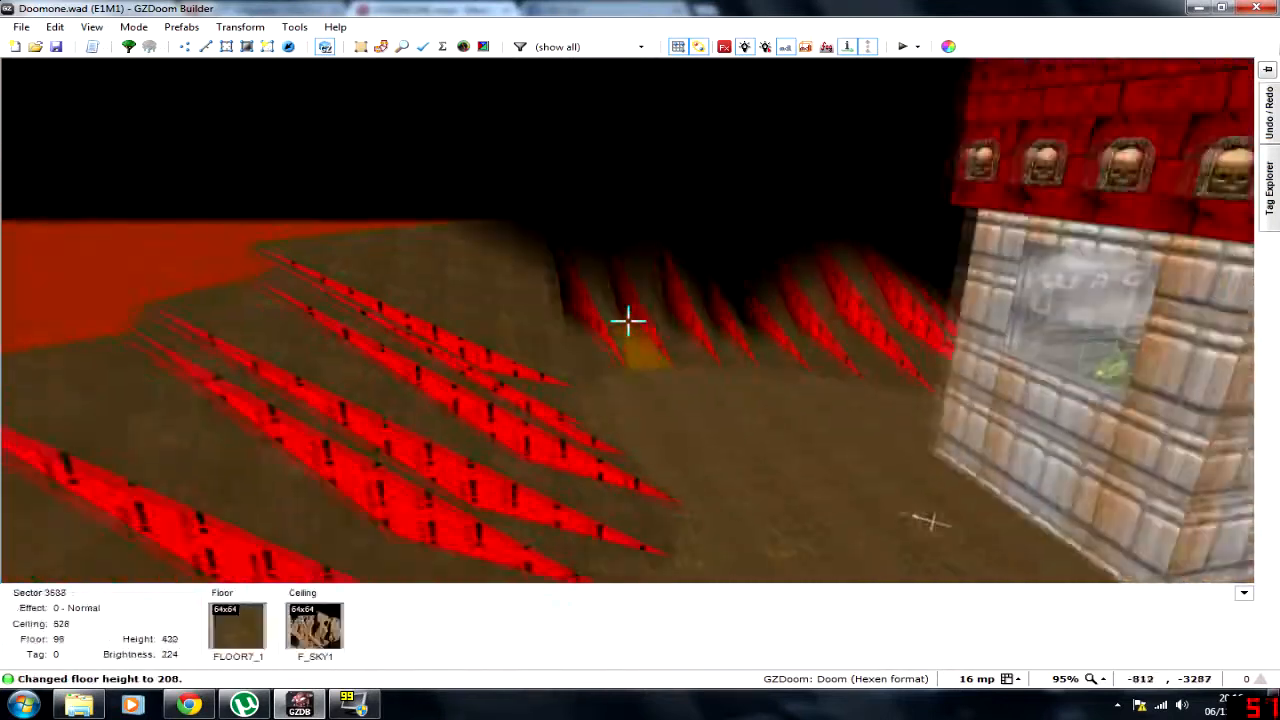
key(e)
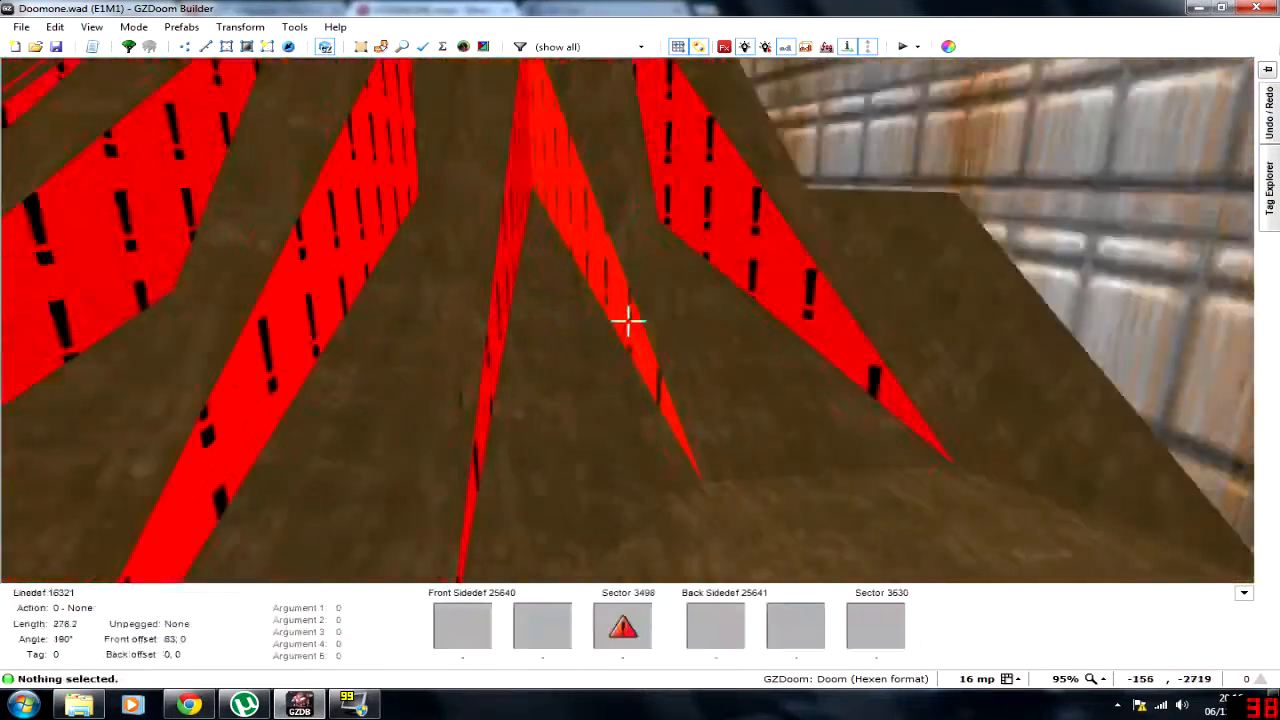
Step: Raise the low strip of floor beside the wall at the ledge's north end to height 208
key(d)
click(628, 321)
key(e)
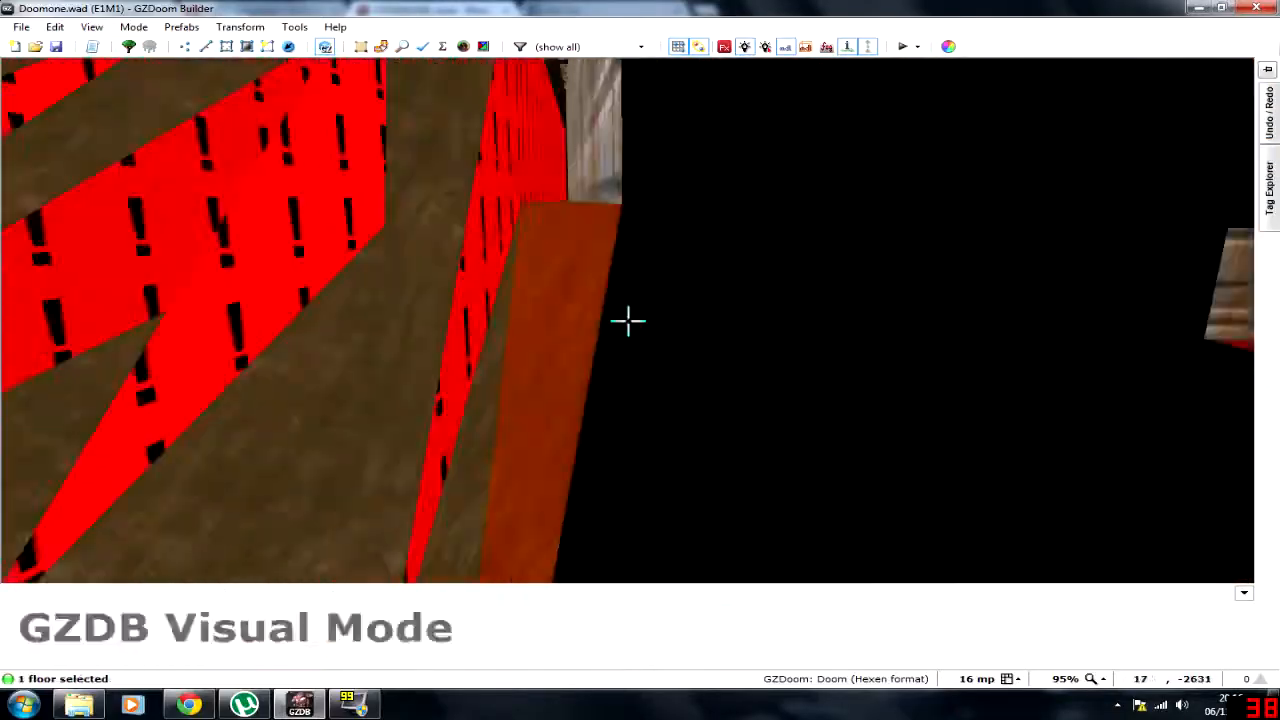
key(d)
key(e)
click(628, 321)
click(628, 321)
key(e)
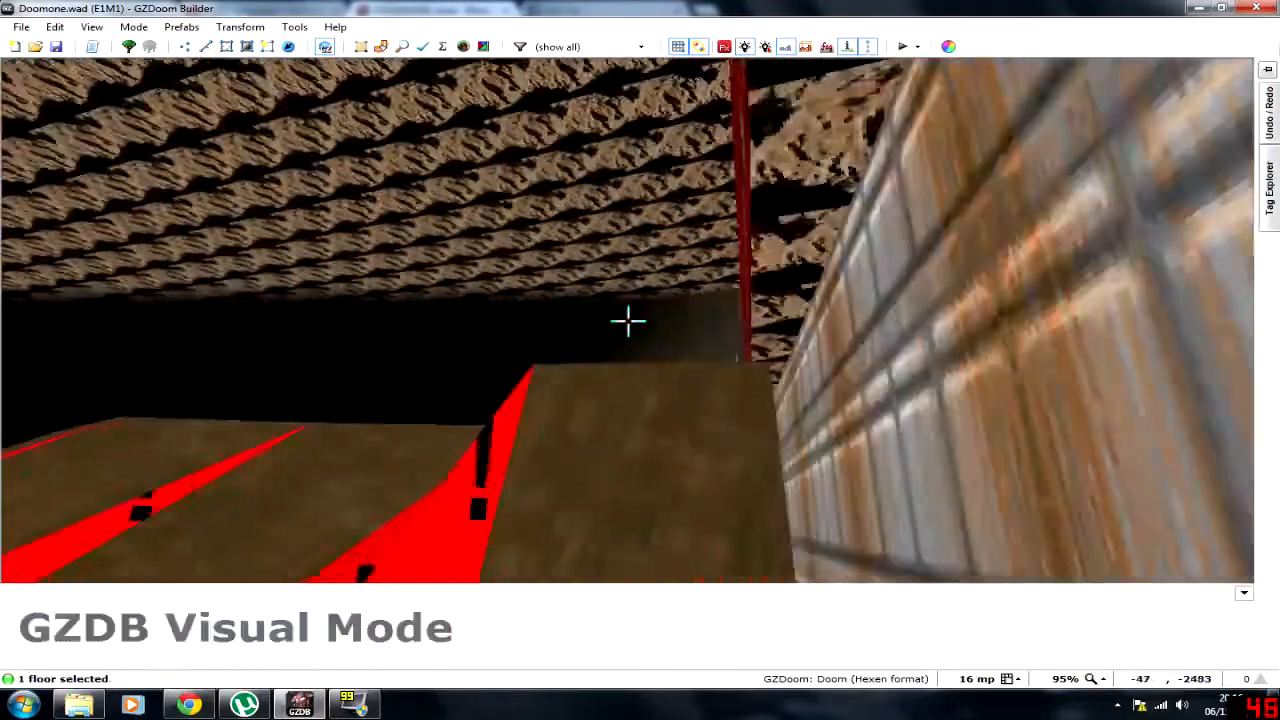
key(d)
scroll(628, 321, up, 5)
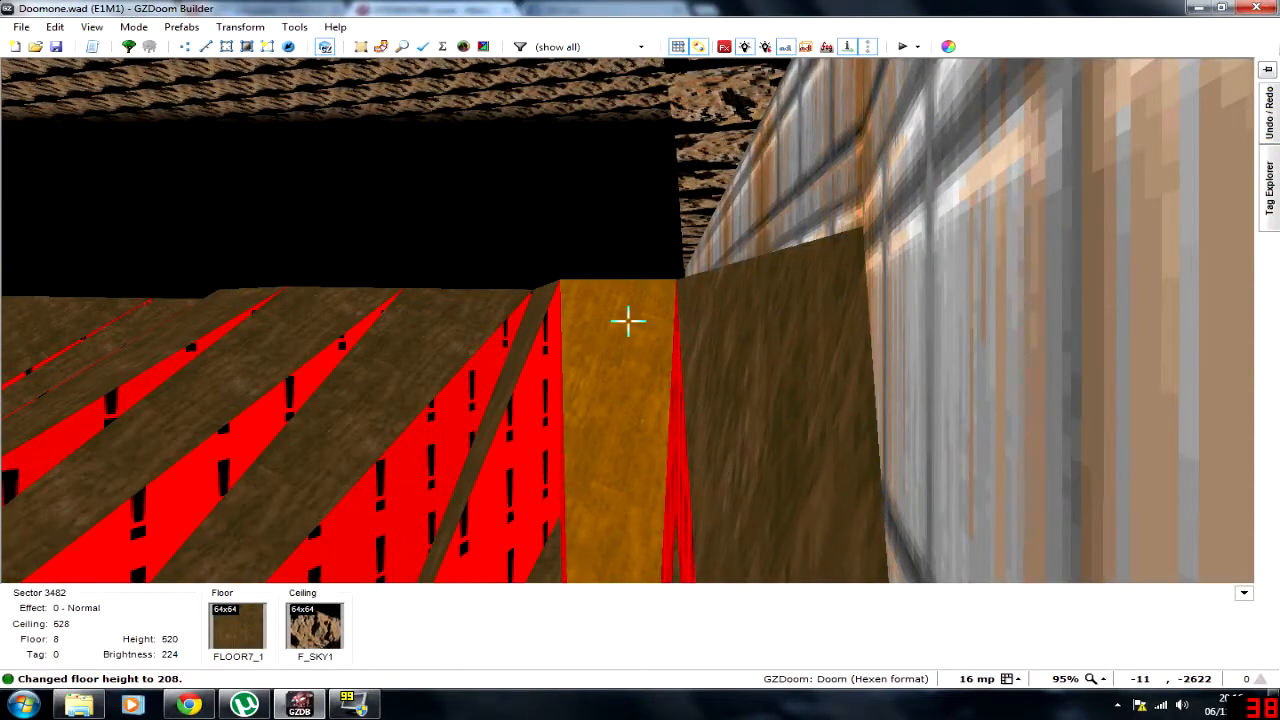
Step: Select the floors of the low triangular sectors all around the ledge's inner edge, raise them together to height 208, and clear the selection
click(628, 321)
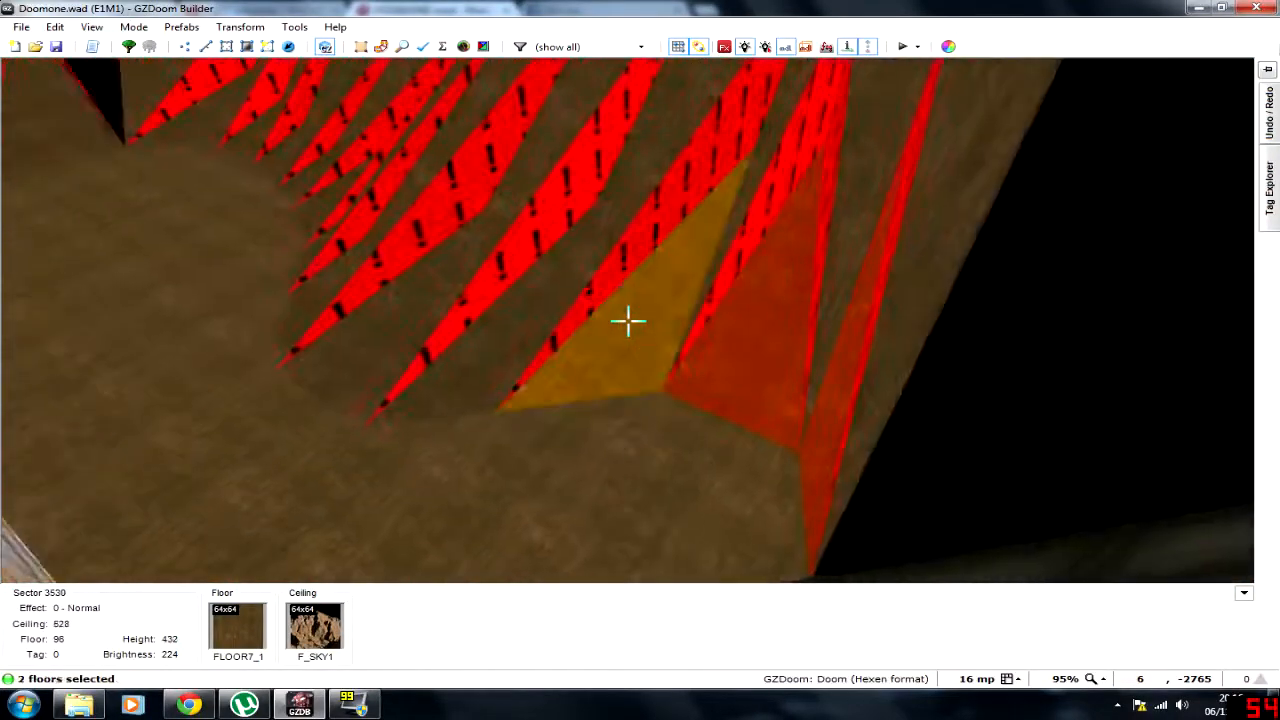
key(s)
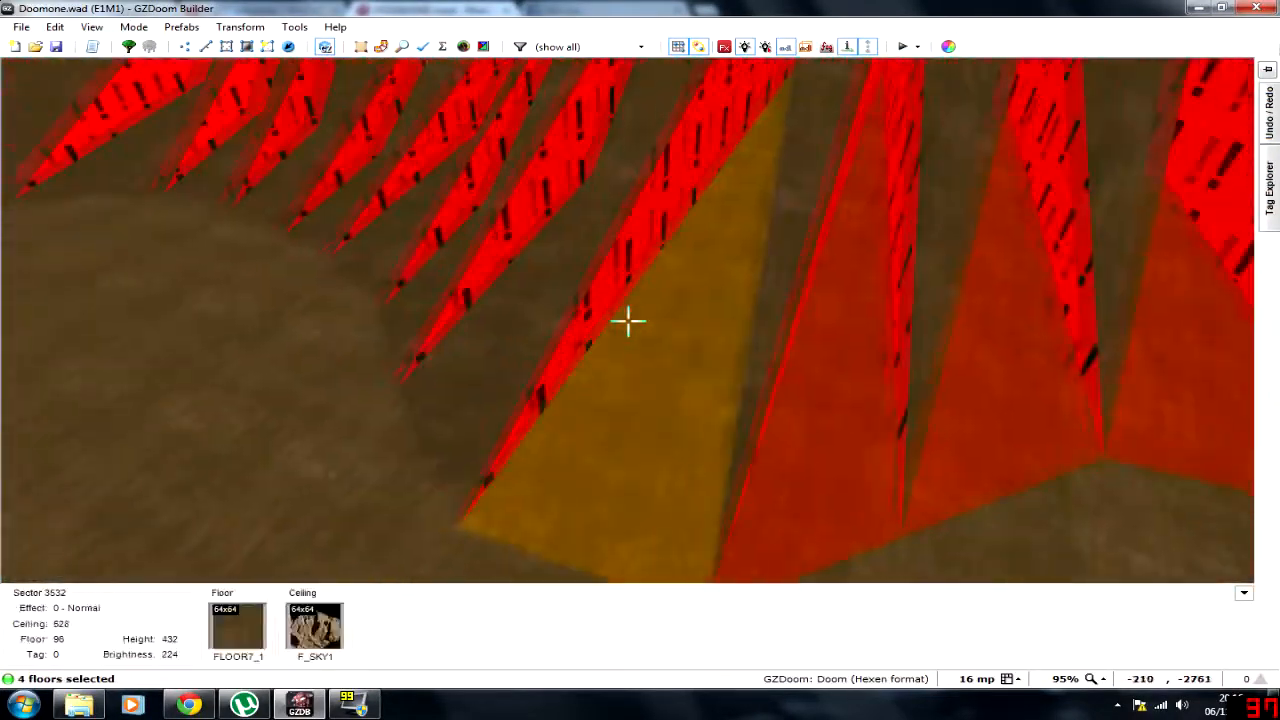
click(628, 321)
click(628, 321)
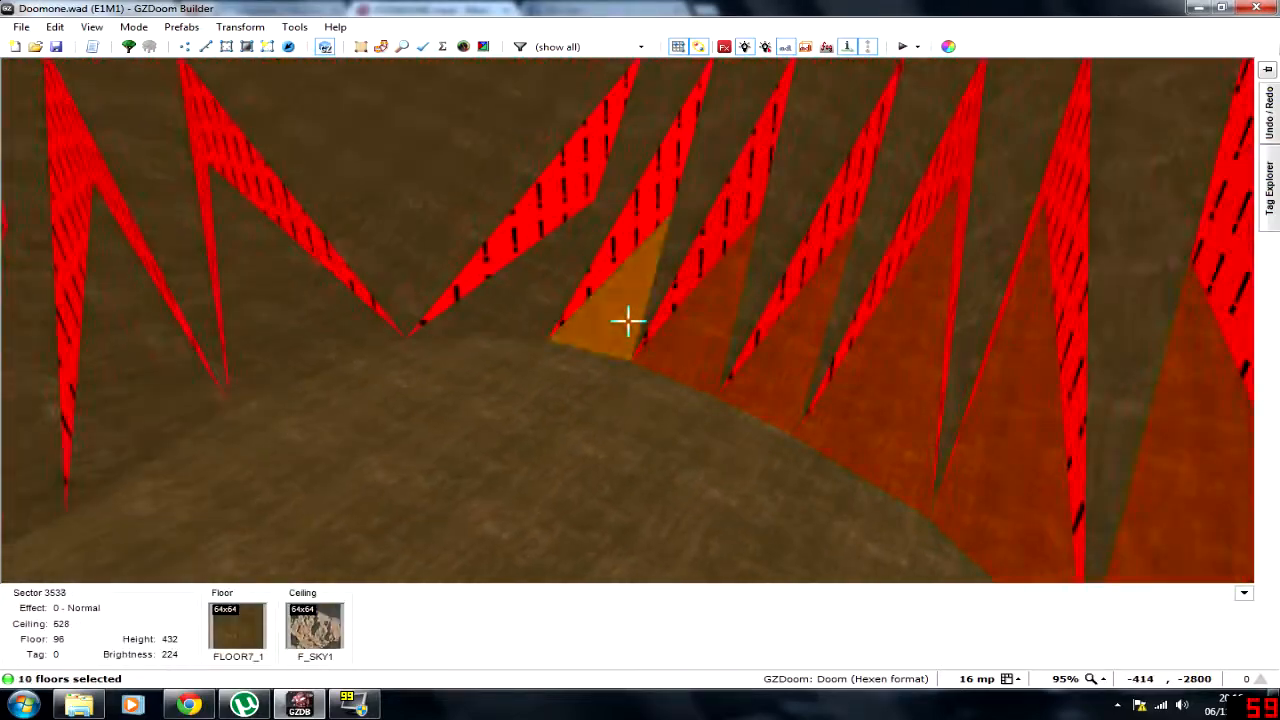
click(628, 321)
click(628, 321)
click(628, 321)
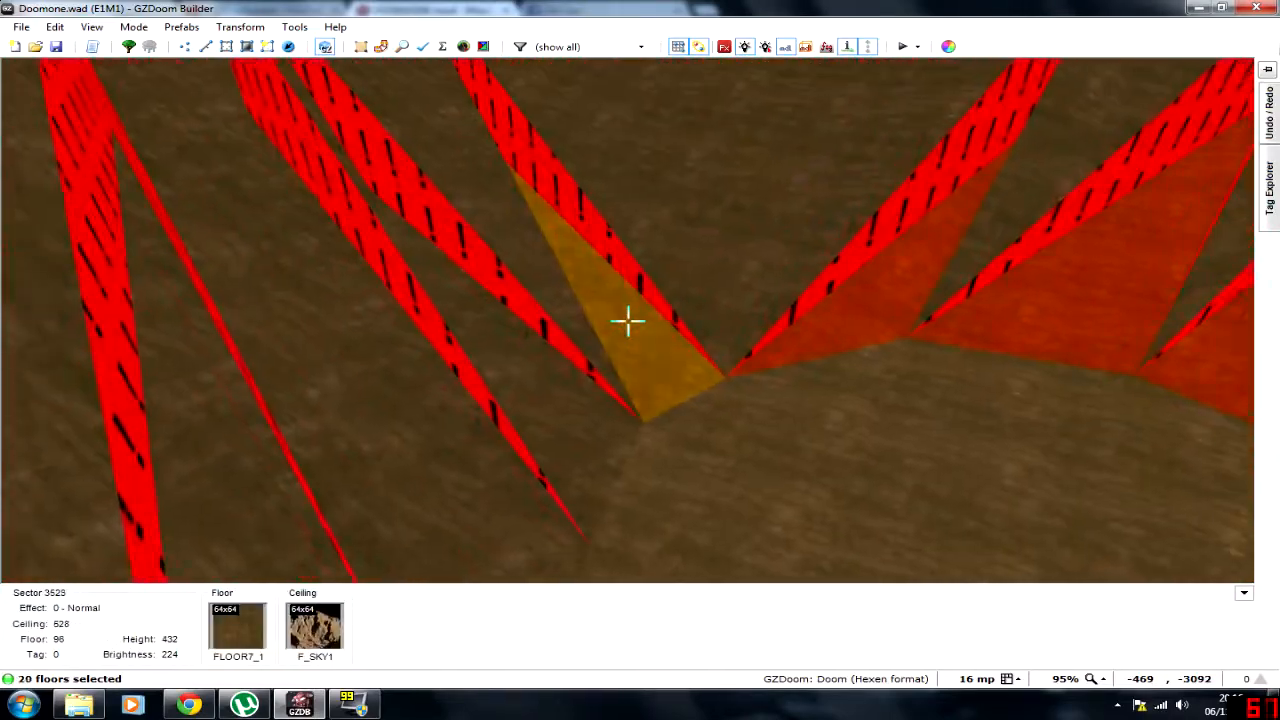
click(628, 321)
click(628, 321)
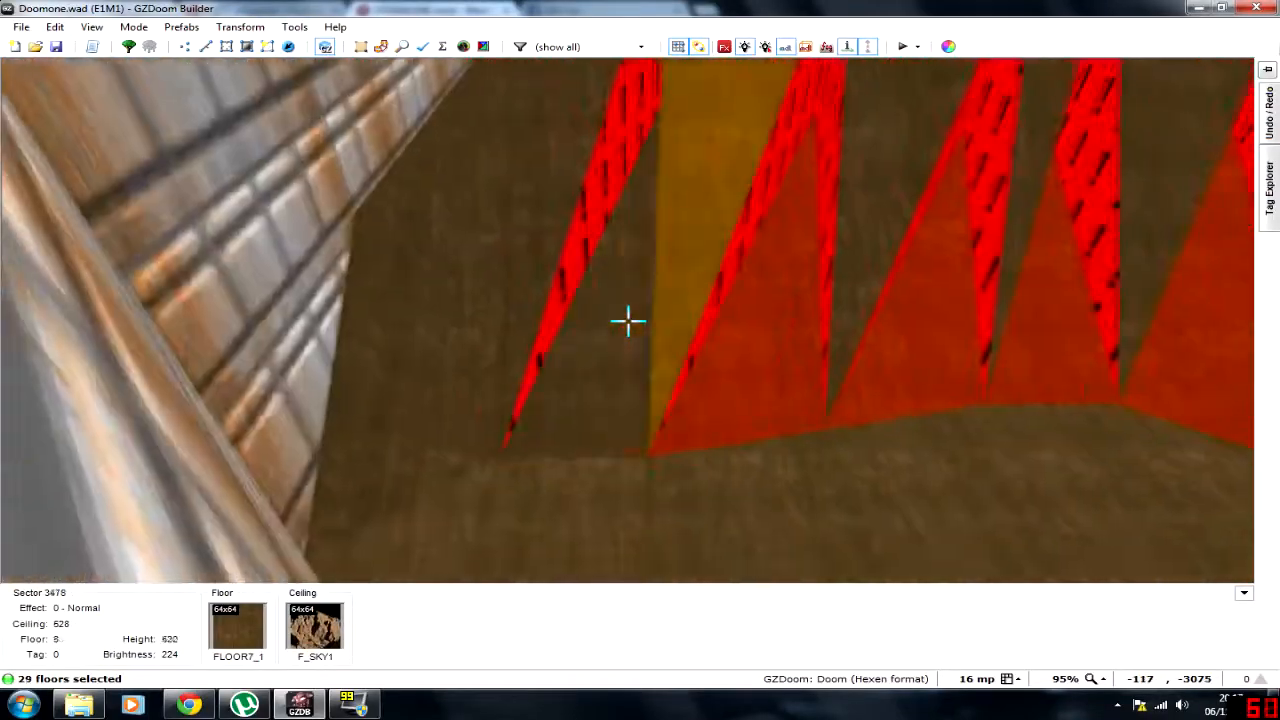
click(628, 321)
scroll(628, 321, up, 4)
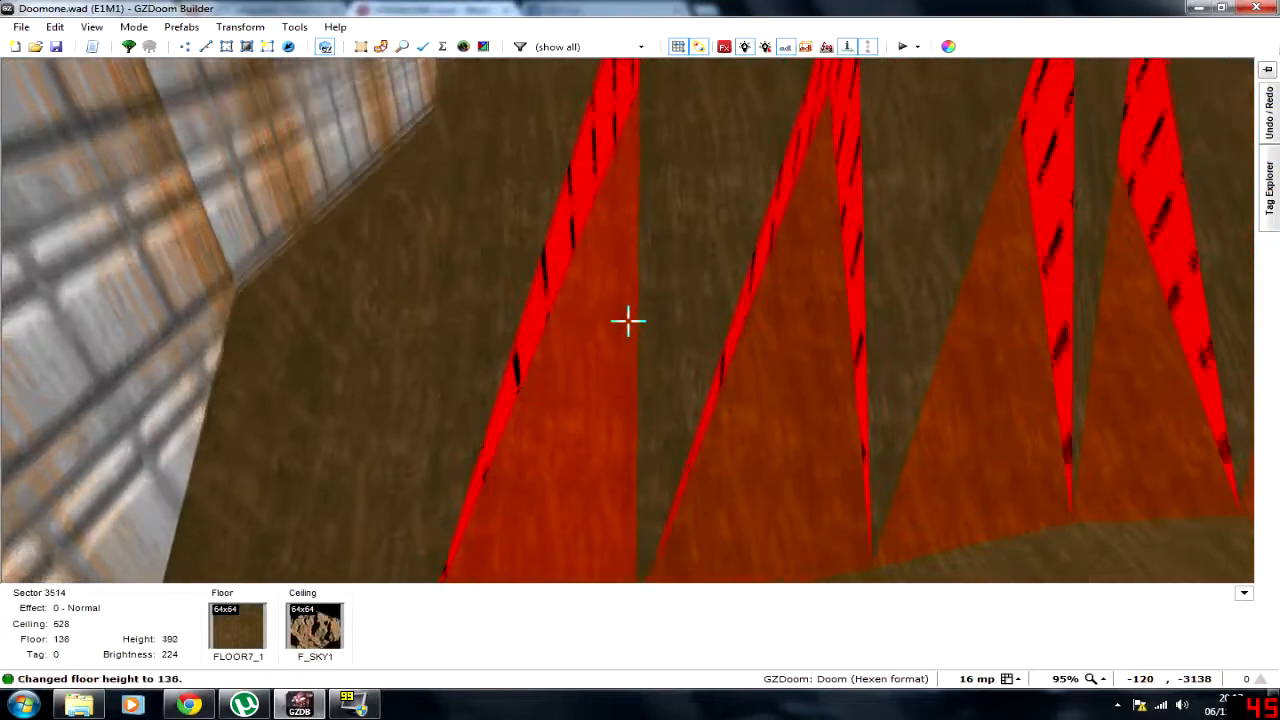
key(c)
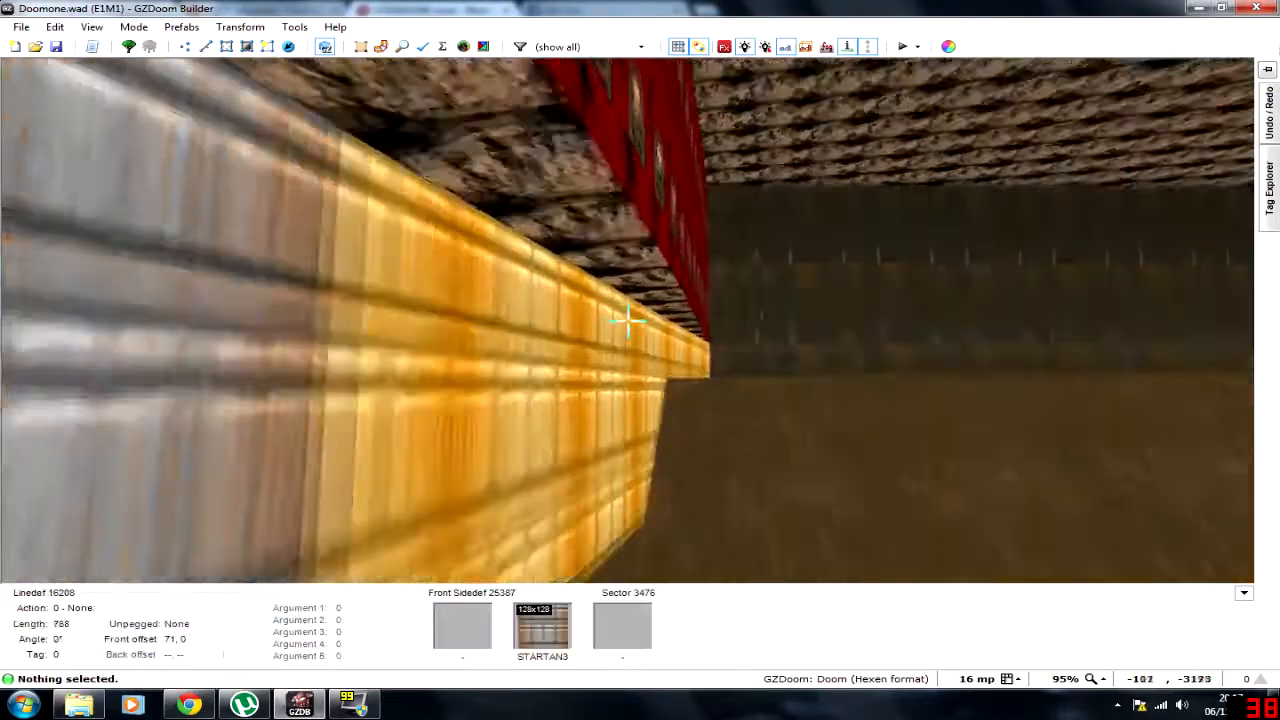
Step: Raise the remaining low floors beside the wall at the ledge's south end to close the height gaps, and check the terrain
scroll(628, 321, up, 5)
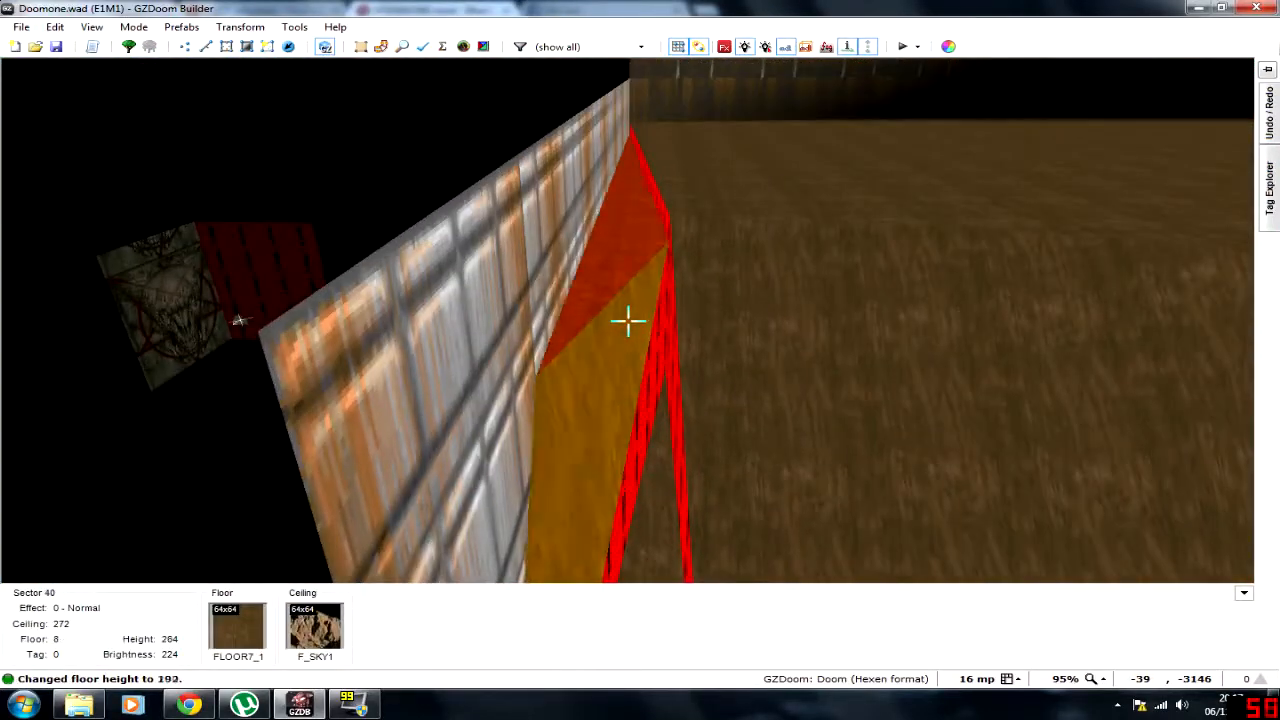
key(c)
click(628, 321)
scroll(628, 321, up, 14)
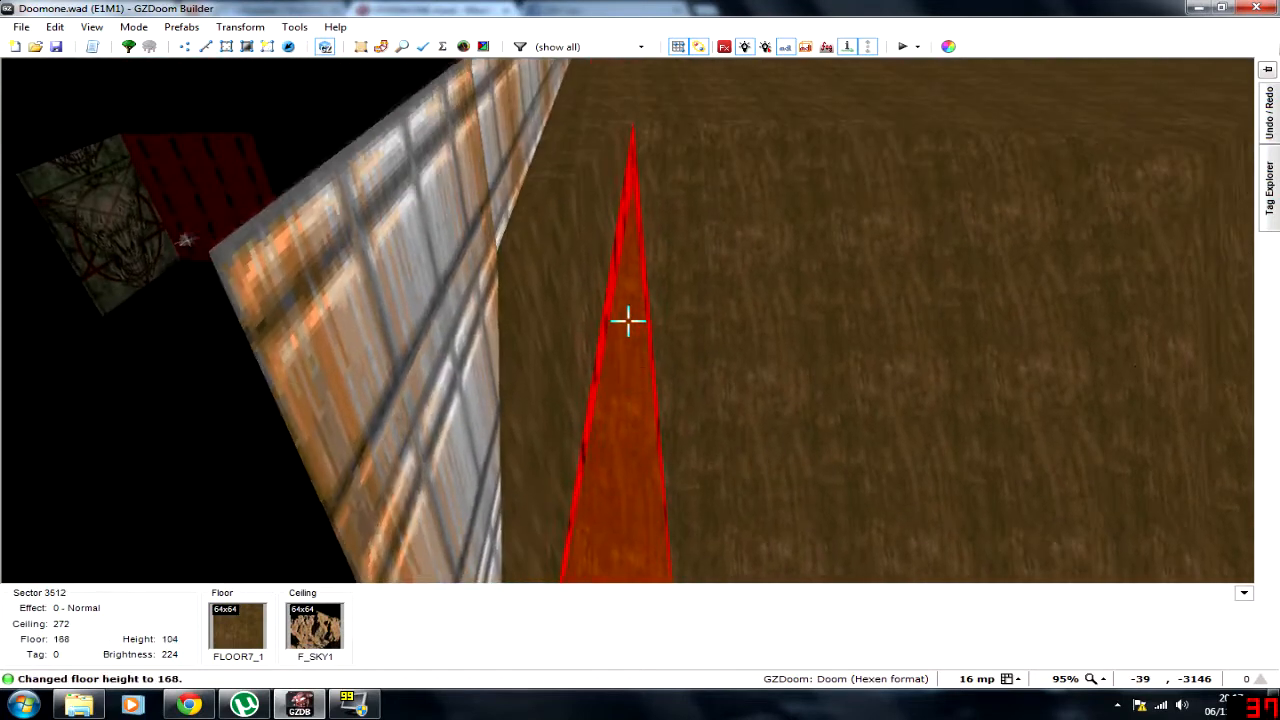
key(c)
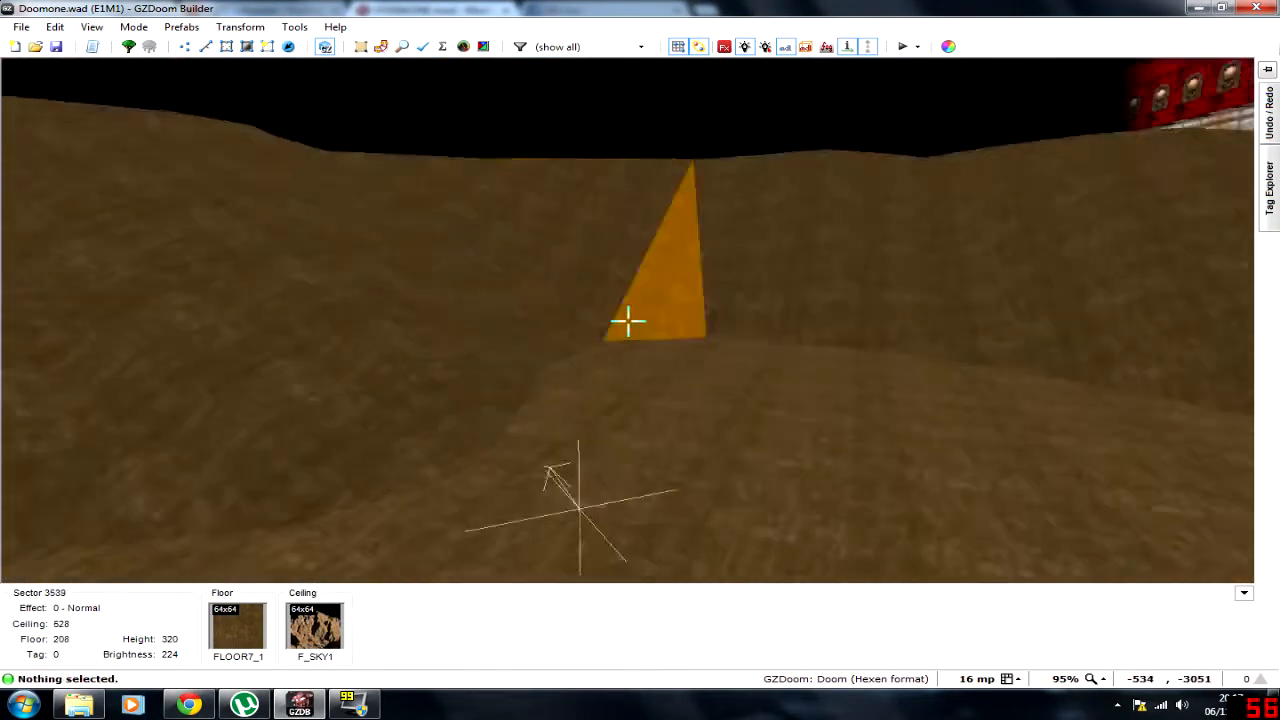
key(v)
scroll(571, 363, down, 7)
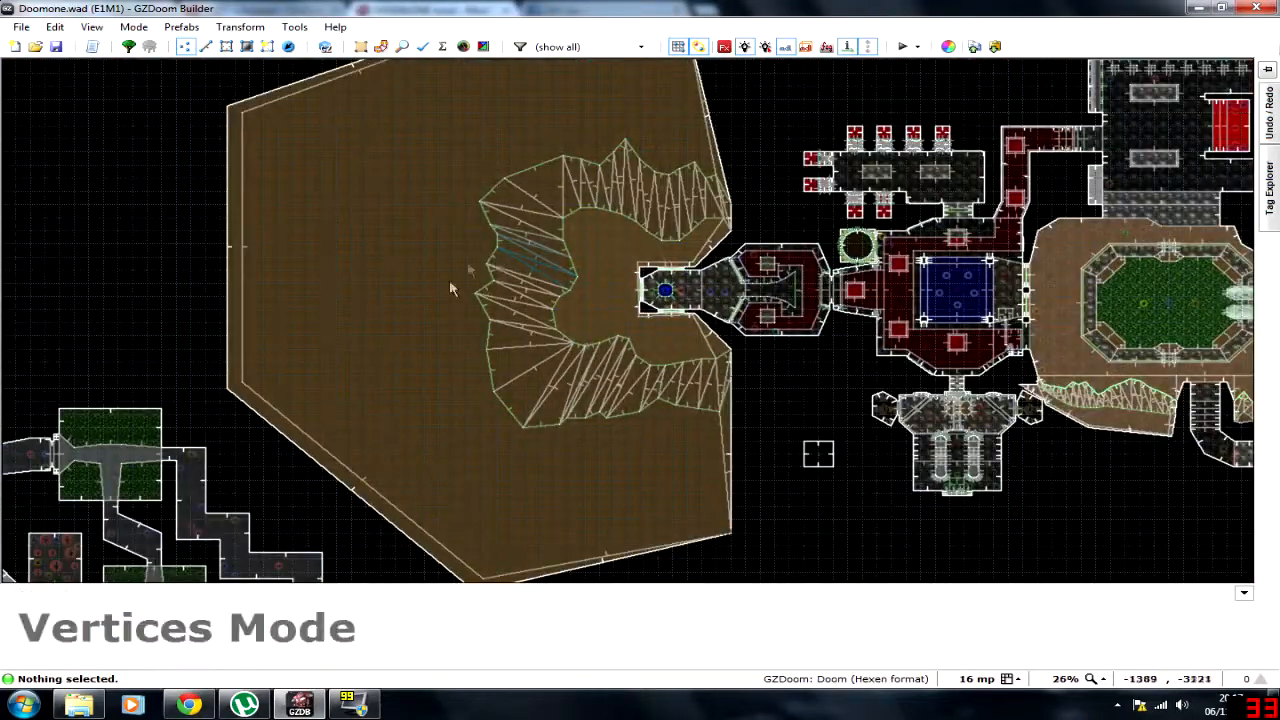
key(w)
key(e)
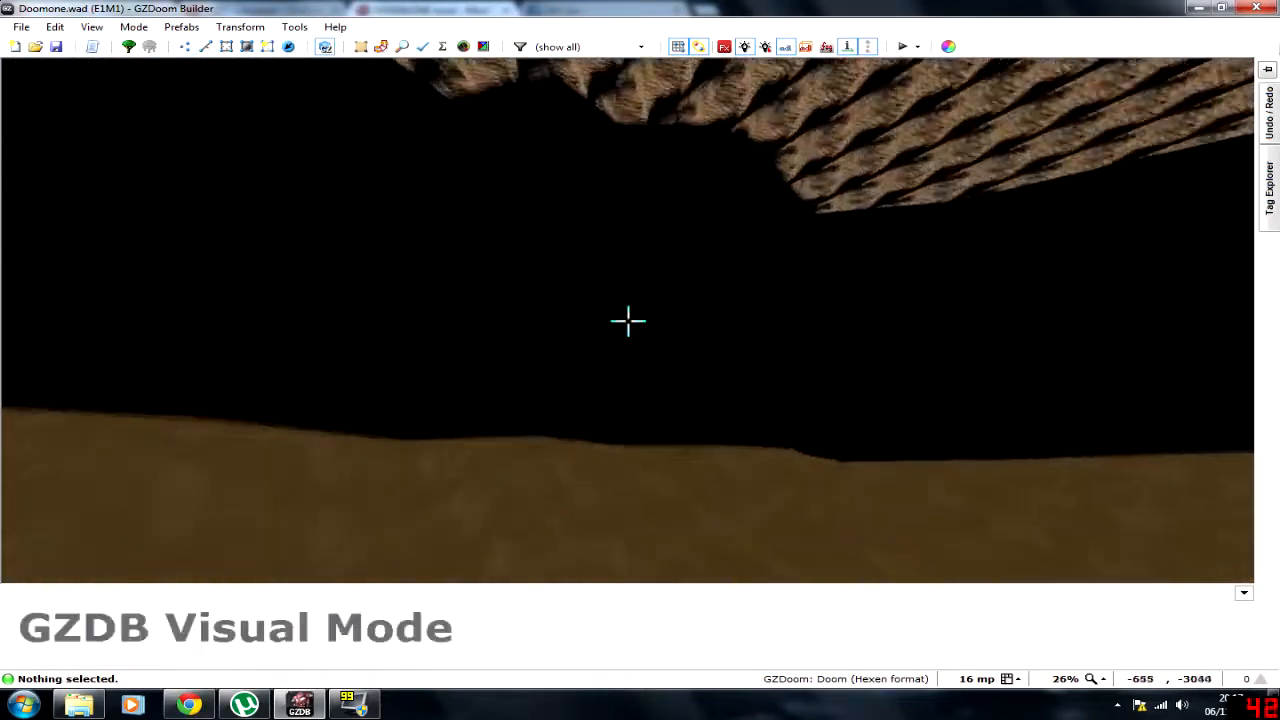
key(e)
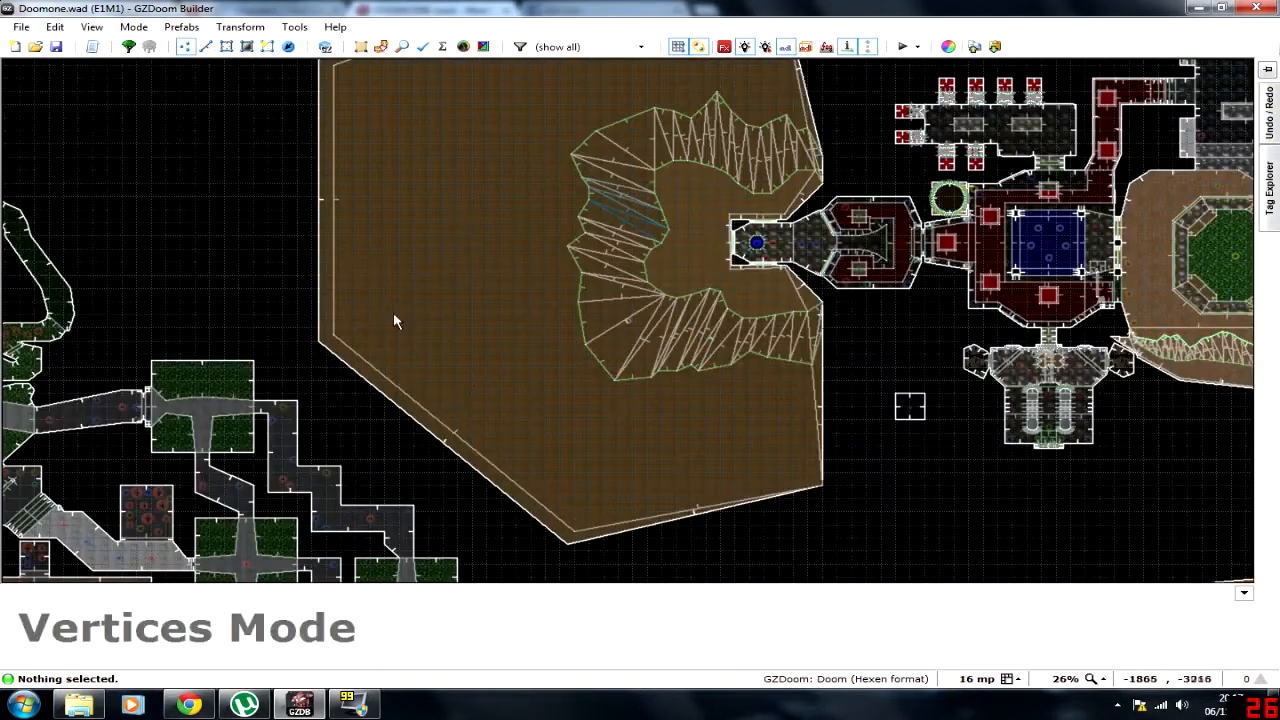
Step: Draw a closed eight-sided outline on the open ground west of the ledge, with sides of about 128, 181 and 256 units
scroll(393, 312, up, 3)
key(ctrl+d)
scroll(393, 261, up, 3)
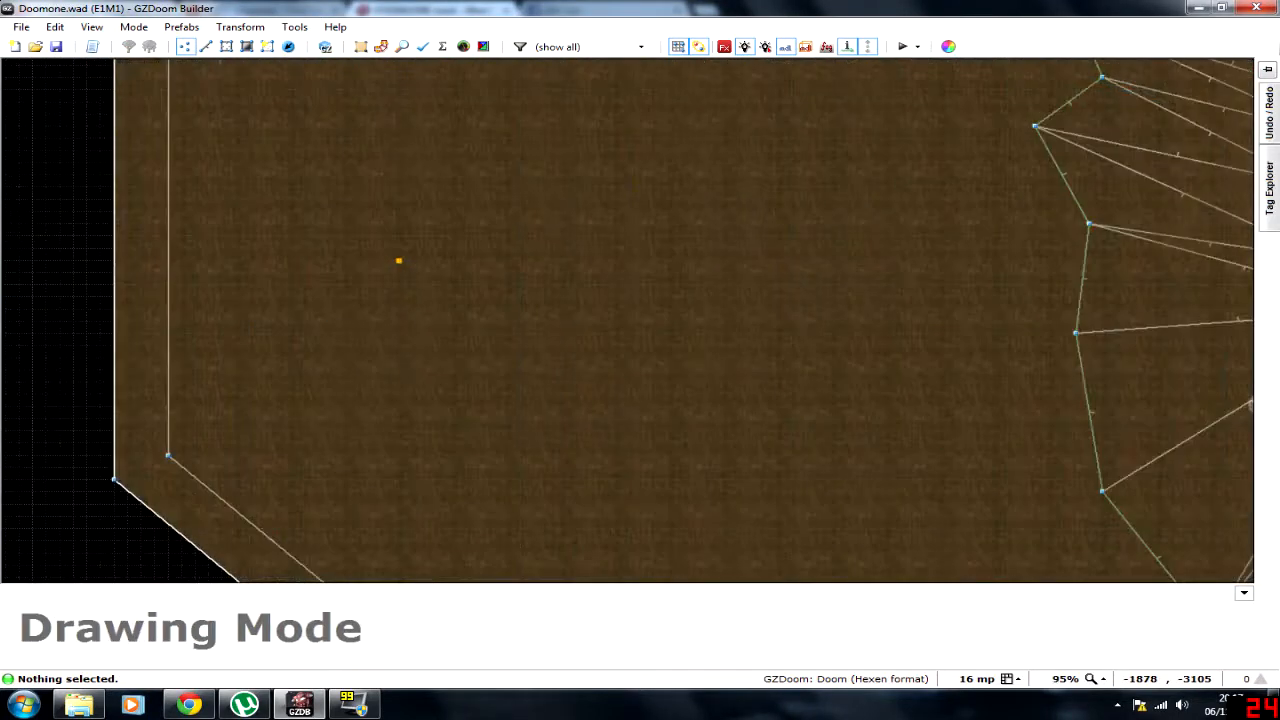
click(358, 187)
click(358, 284)
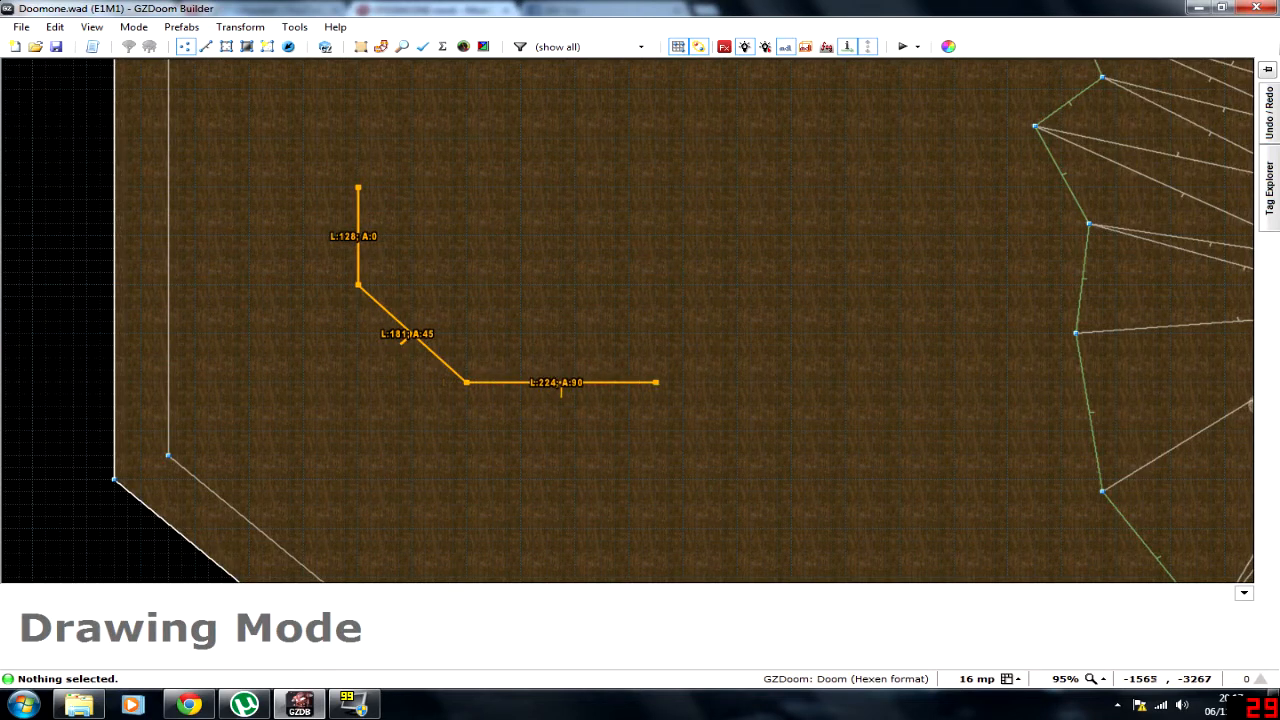
click(684, 382)
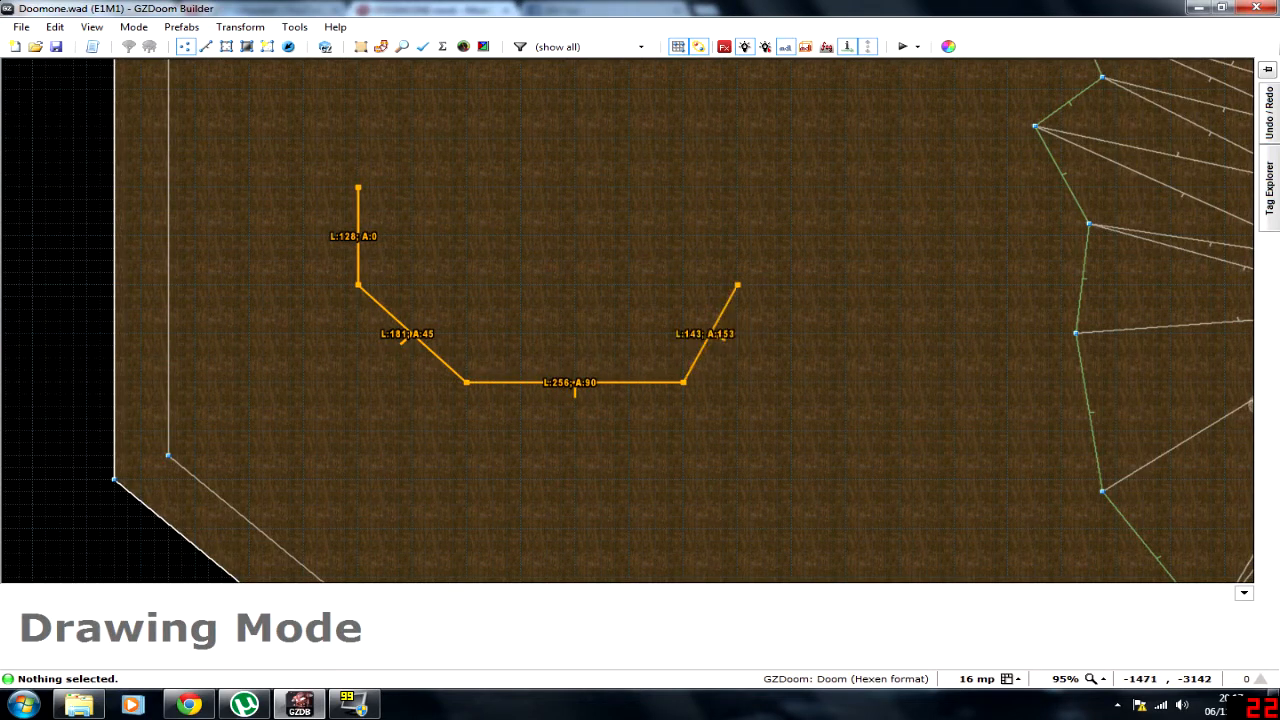
click(792, 284)
click(791, 188)
key(Up)
click(683, 170)
click(358, 268)
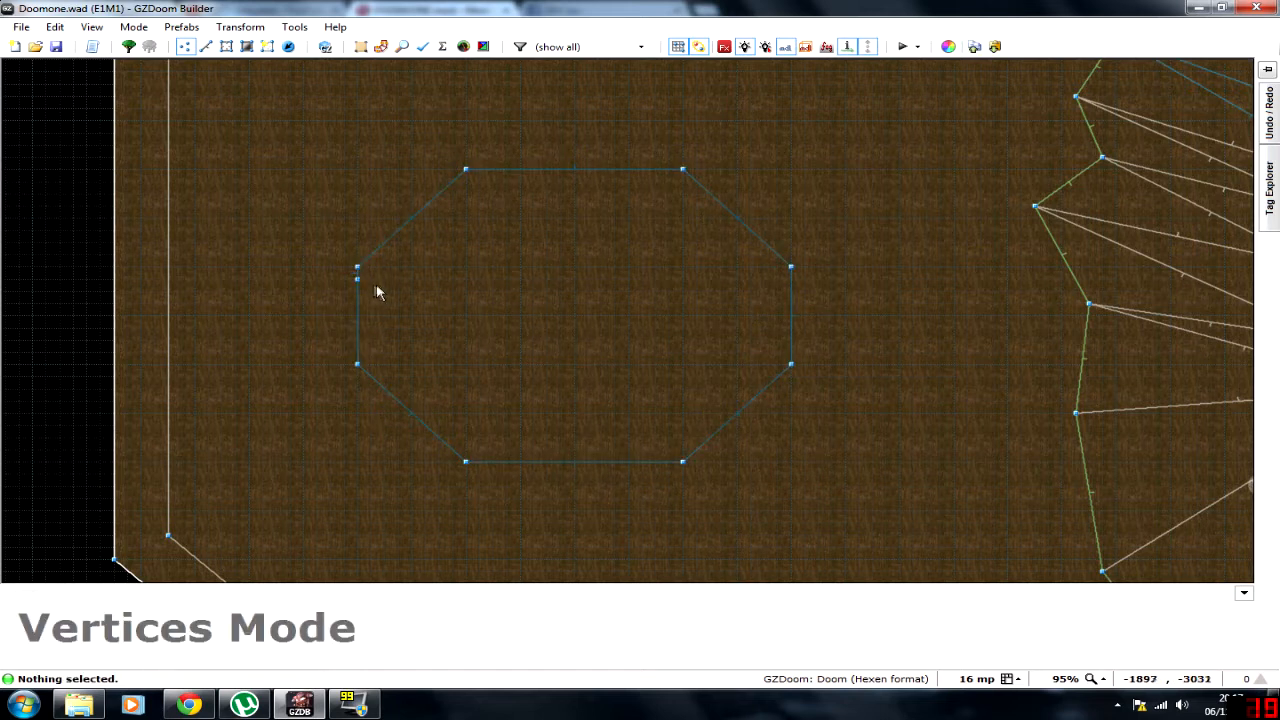
Step: Delete the extra vertex on the octagon's west side and flip all eight of its linedefs
scroll(376, 286, up, 4)
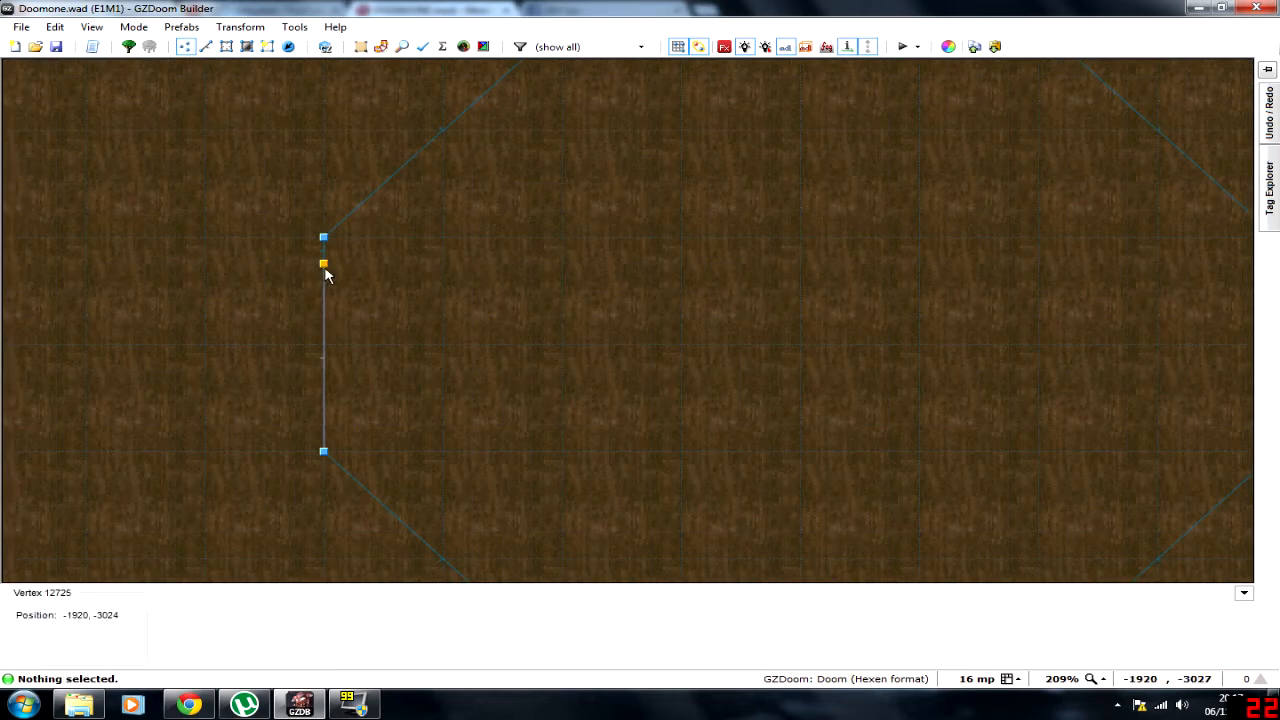
key(Delete)
scroll(327, 283, down, 4)
click(206, 47)
drag(223, 106, 806, 475)
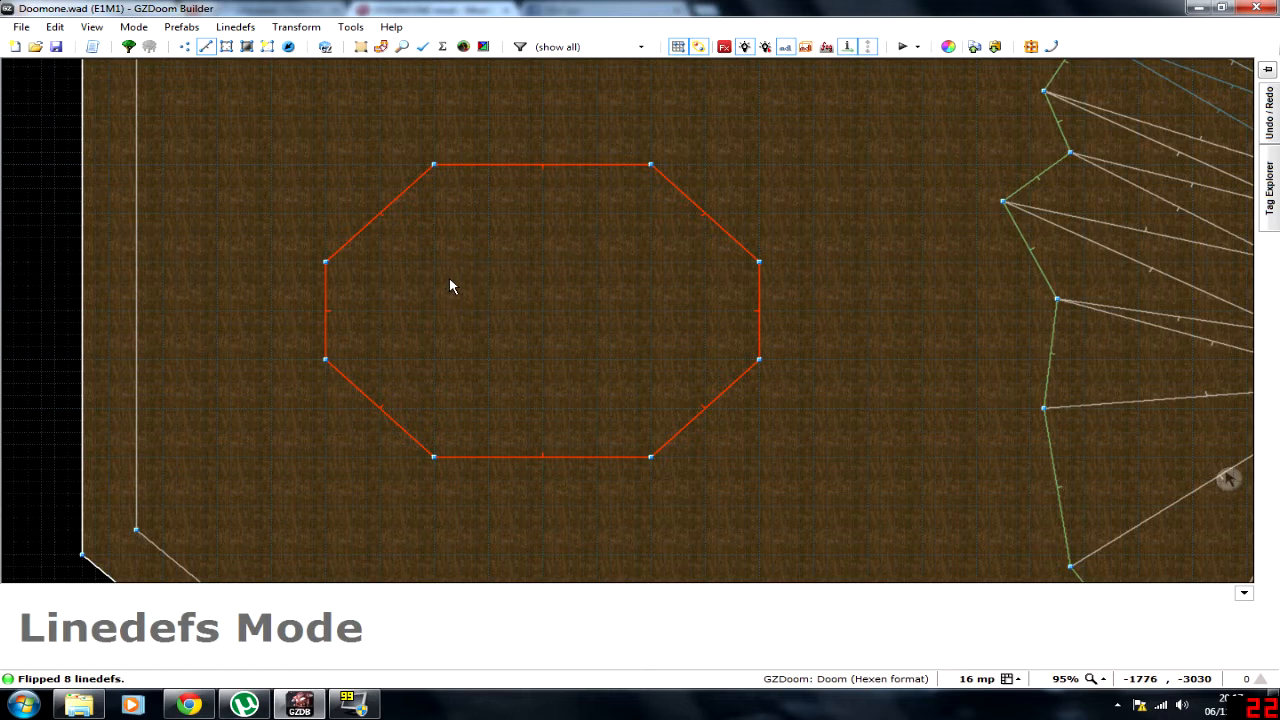
Step: Paste a copy of the octagon, shrink it in both directions, and place it inside the original
key(ctrl+c)
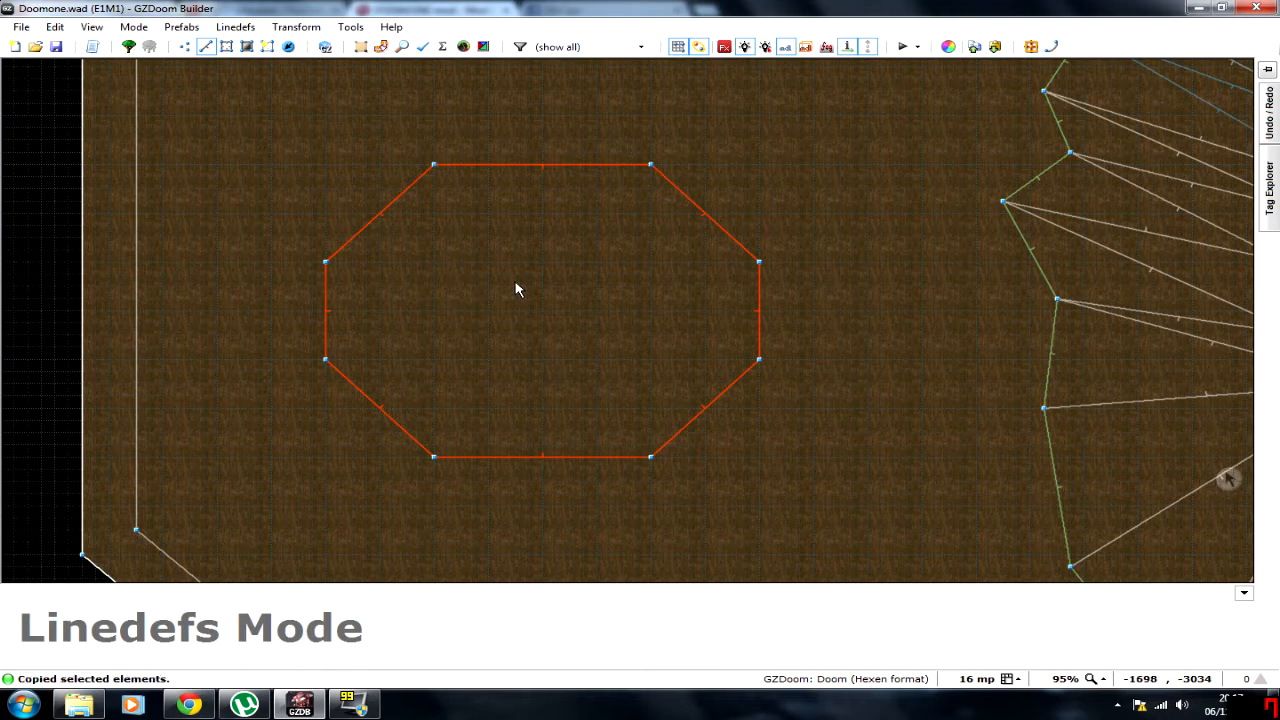
key(ctrl+v)
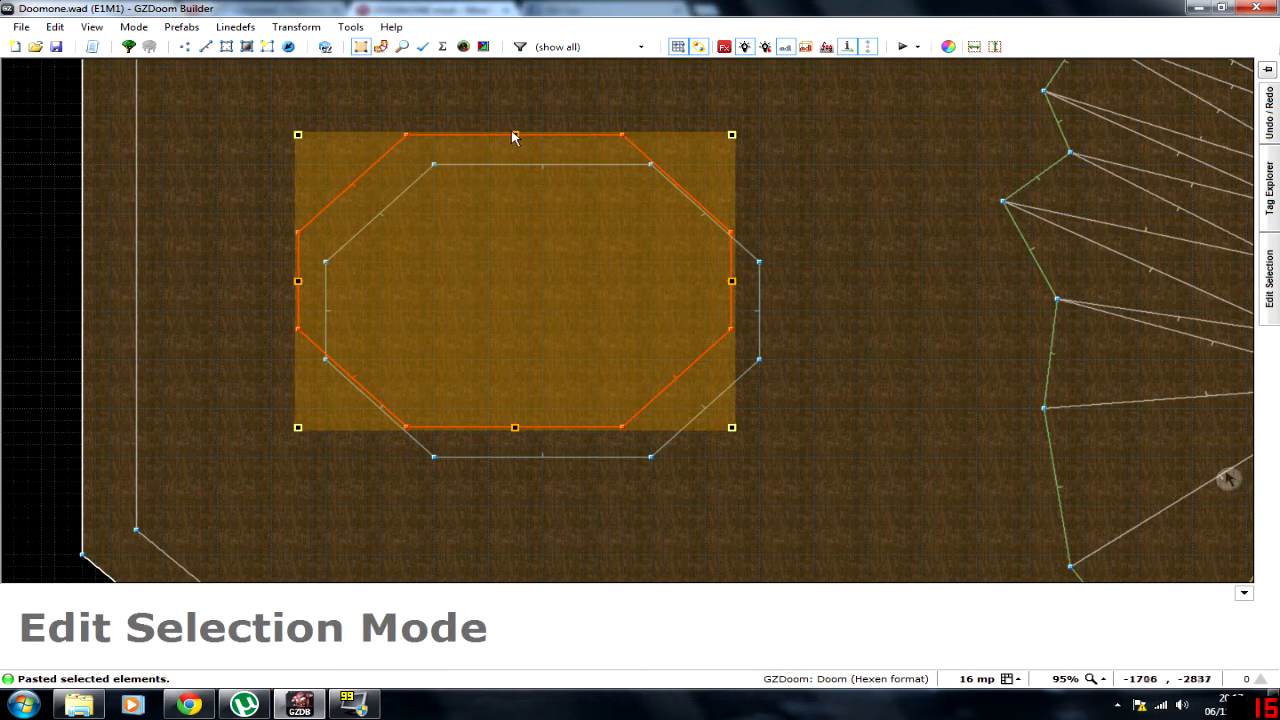
drag(514, 135, 514, 201)
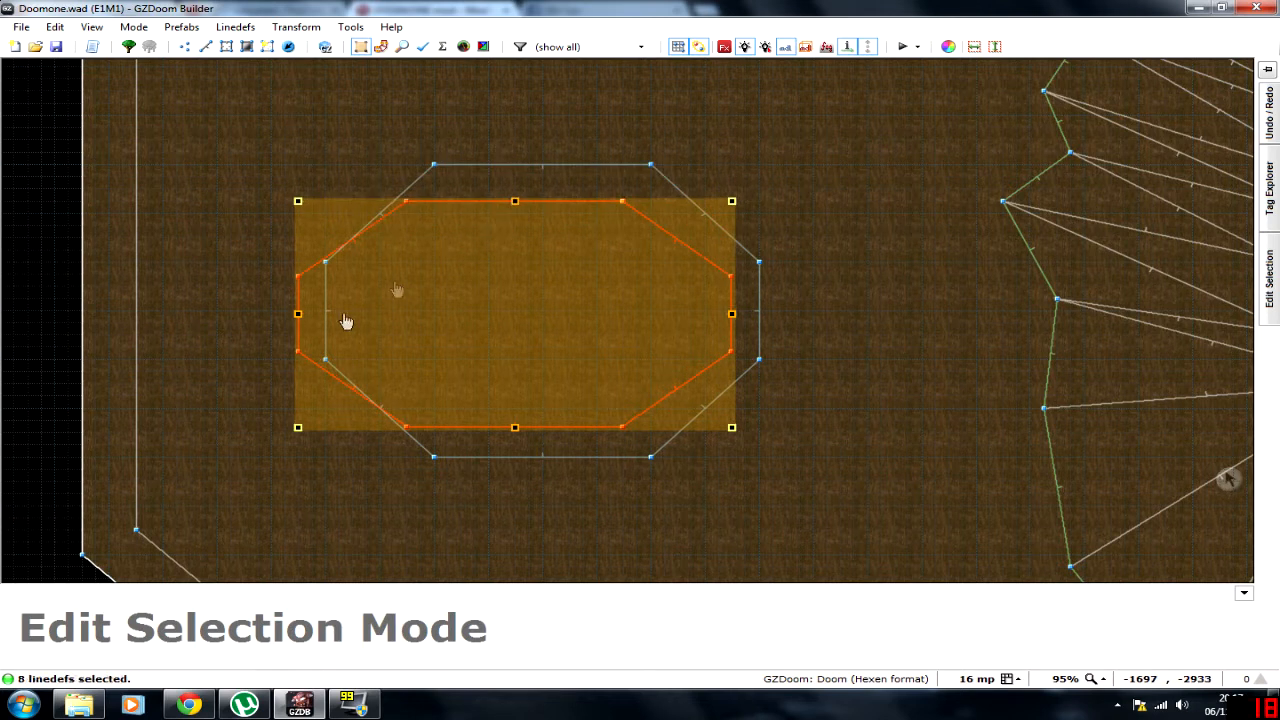
drag(297, 313, 461, 313)
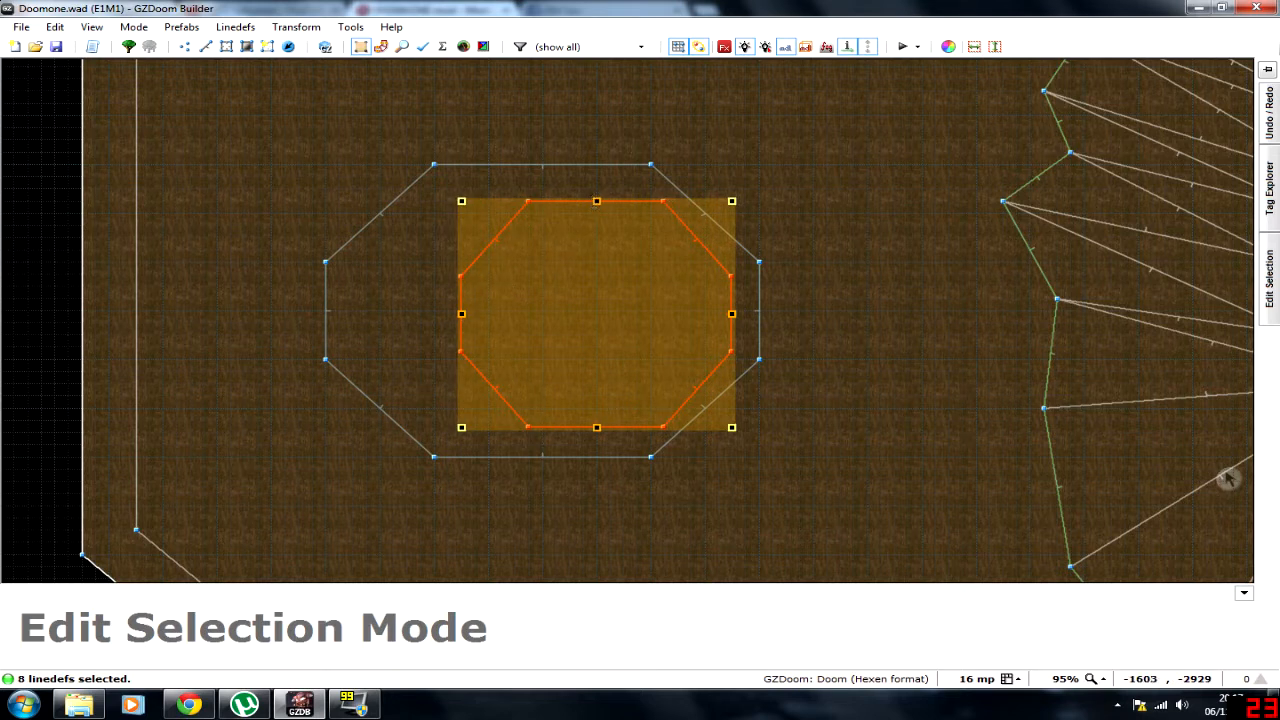
drag(596, 201, 596, 238)
drag(592, 330, 551, 318)
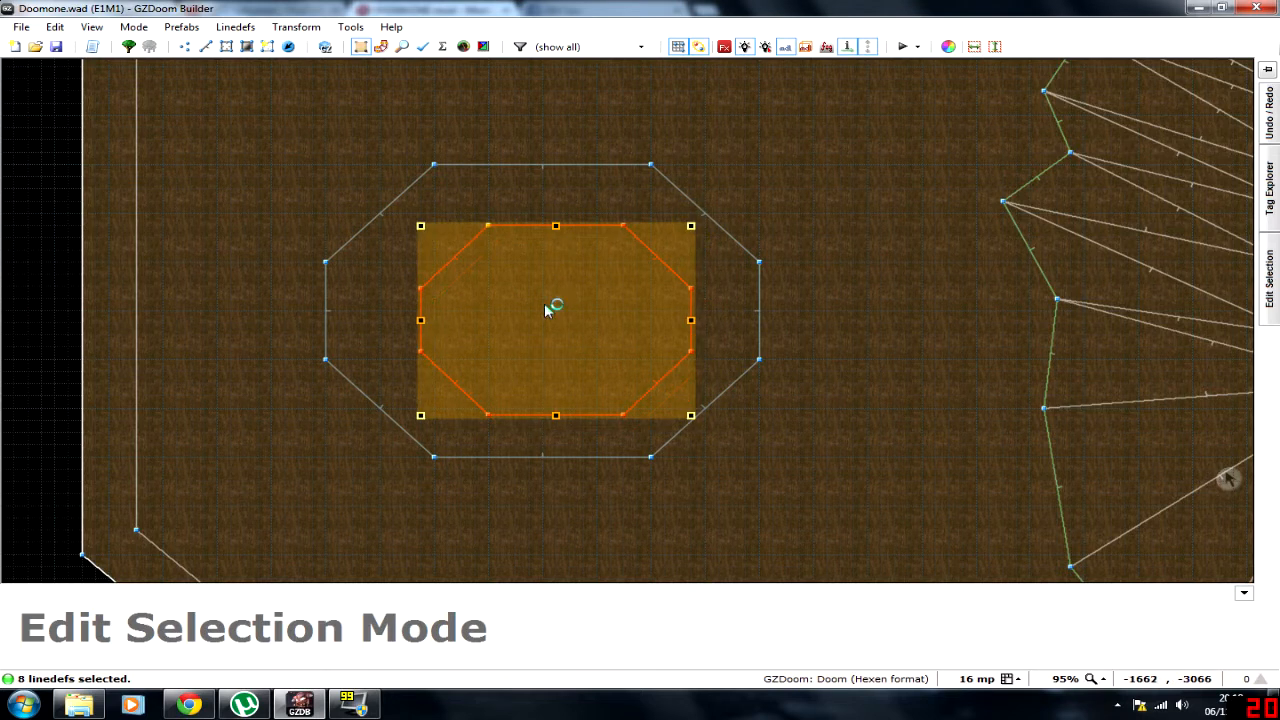
key(Return)
Step: Flip the inner octagon's eight linedefs and centre it within the outer octagon
key(f)
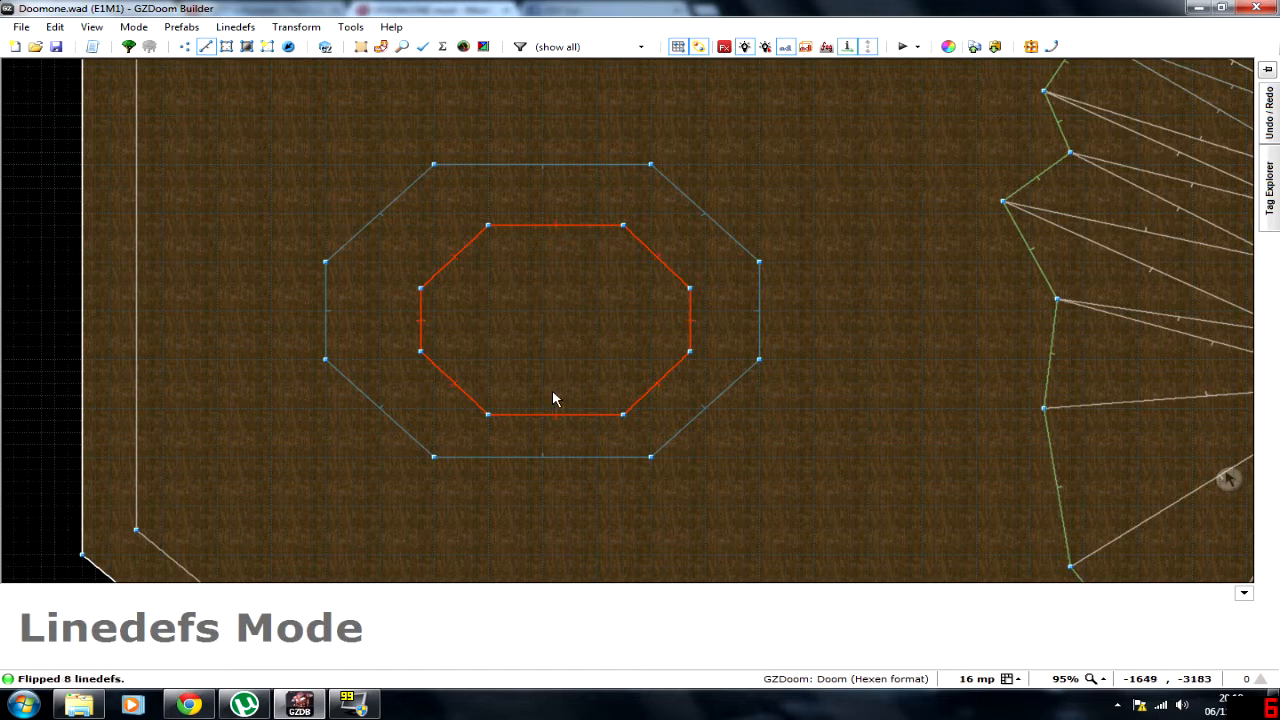
drag(457, 266, 444, 250)
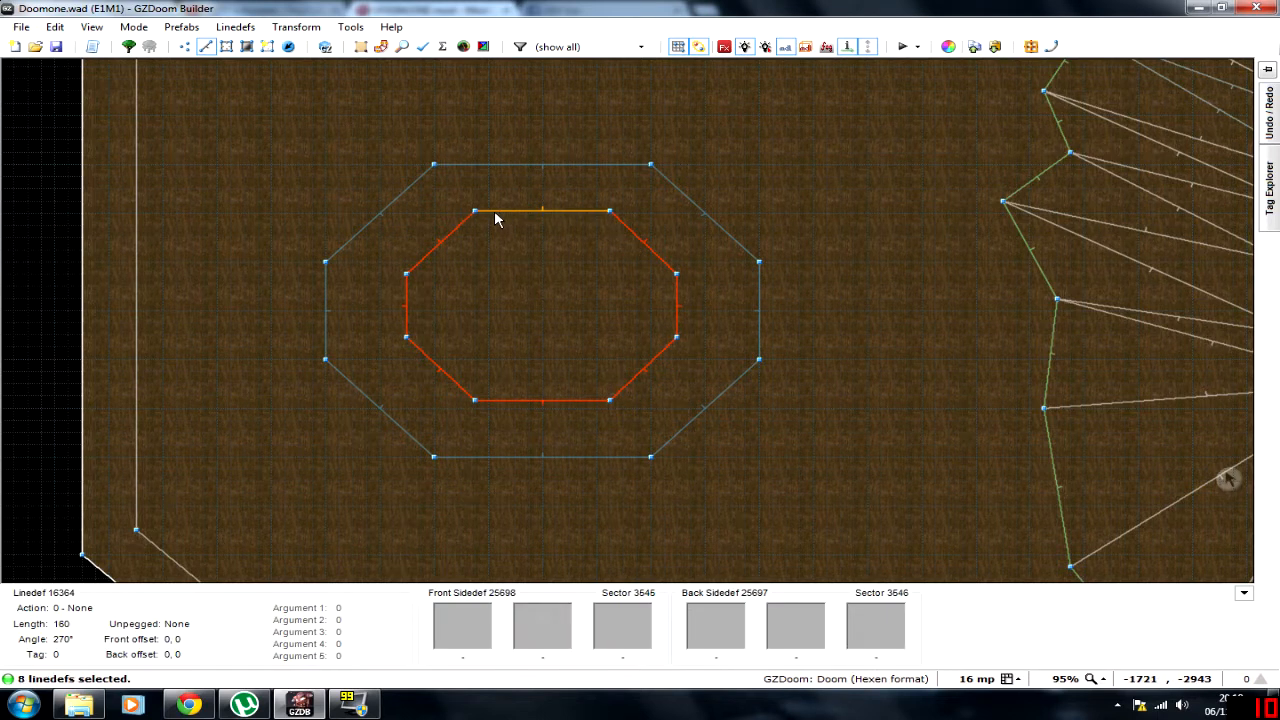
click(480, 262)
Step: Assign action 181 Plane Align (slope) with Align Floor set to Front to all 16 linedefs of both octagons
drag(320, 148, 848, 492)
right_click(629, 349)
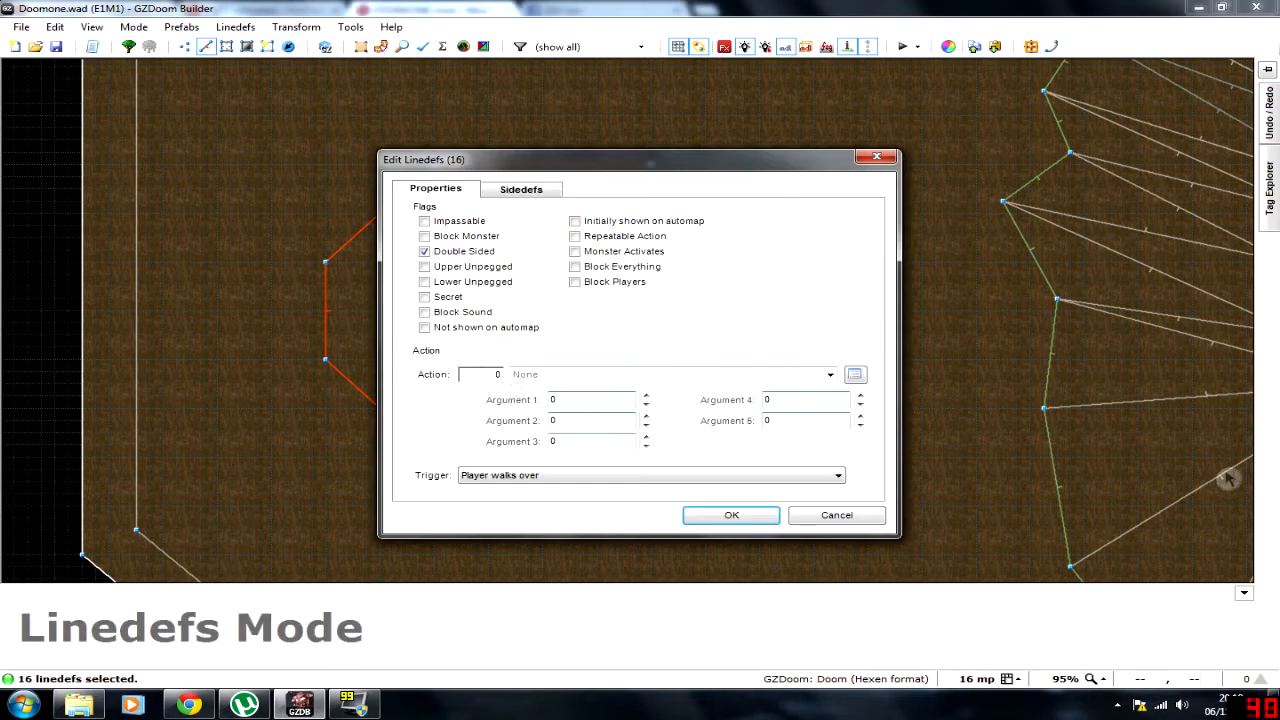
text(181)
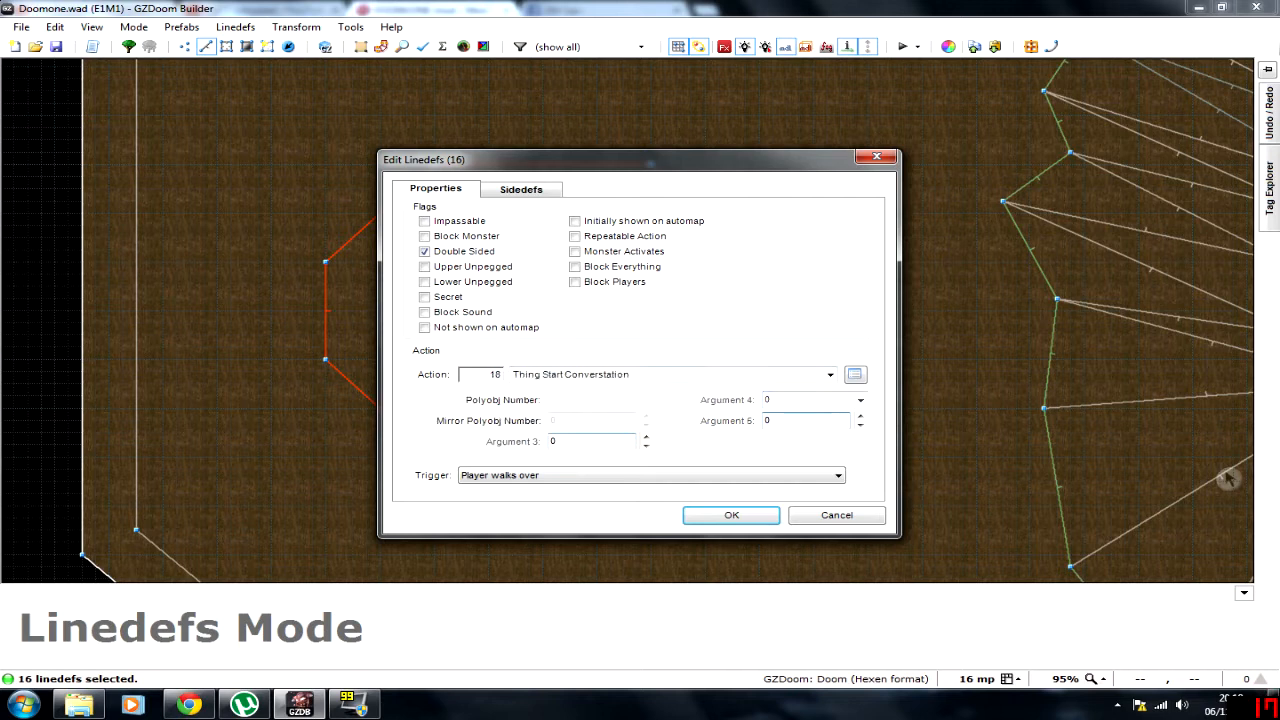
key(Tab)
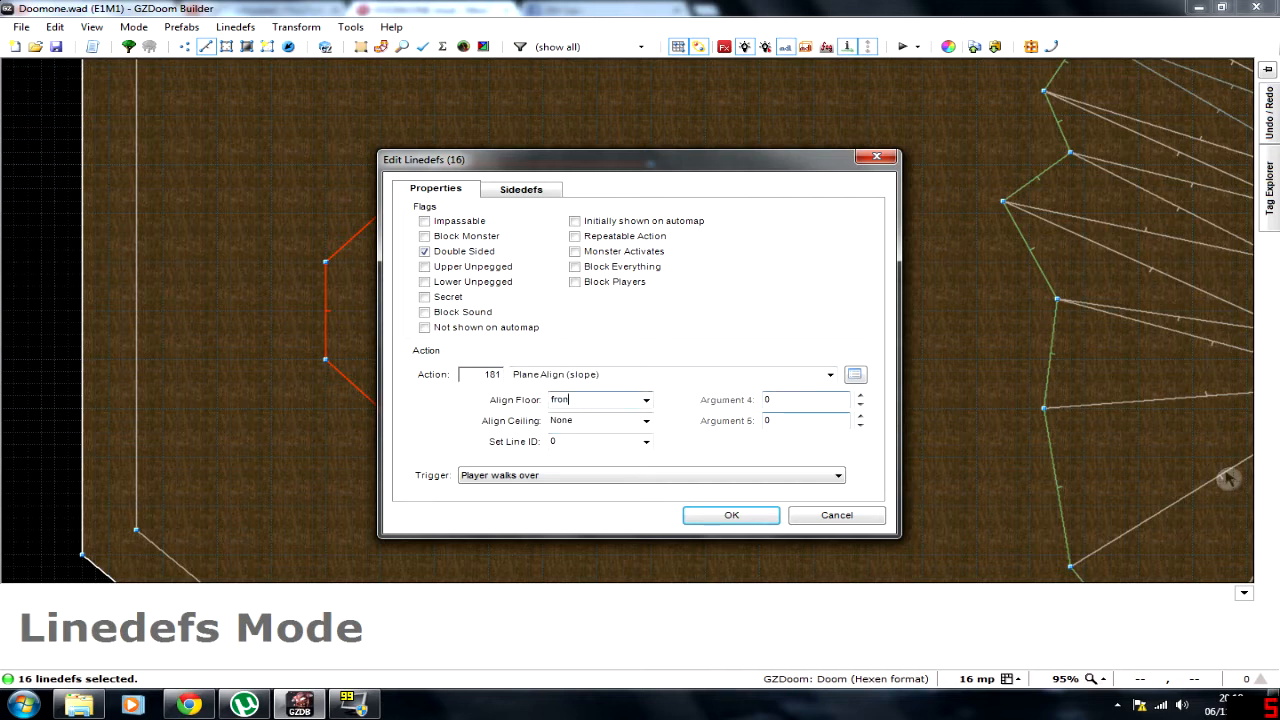
key(Return)
click(486, 441)
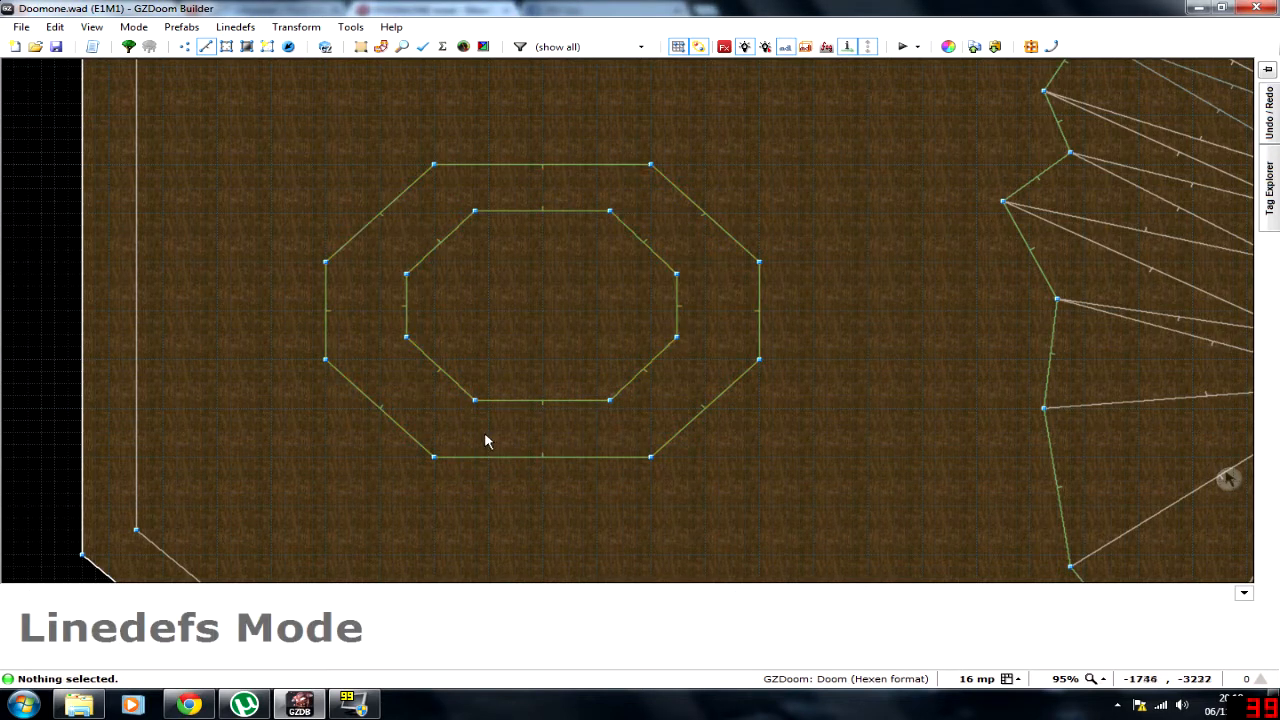
Step: Draw one continuous line zigzagging between the outer and inner octagons to divide the whole ring into four-sided segments
key(d)
click(475, 400)
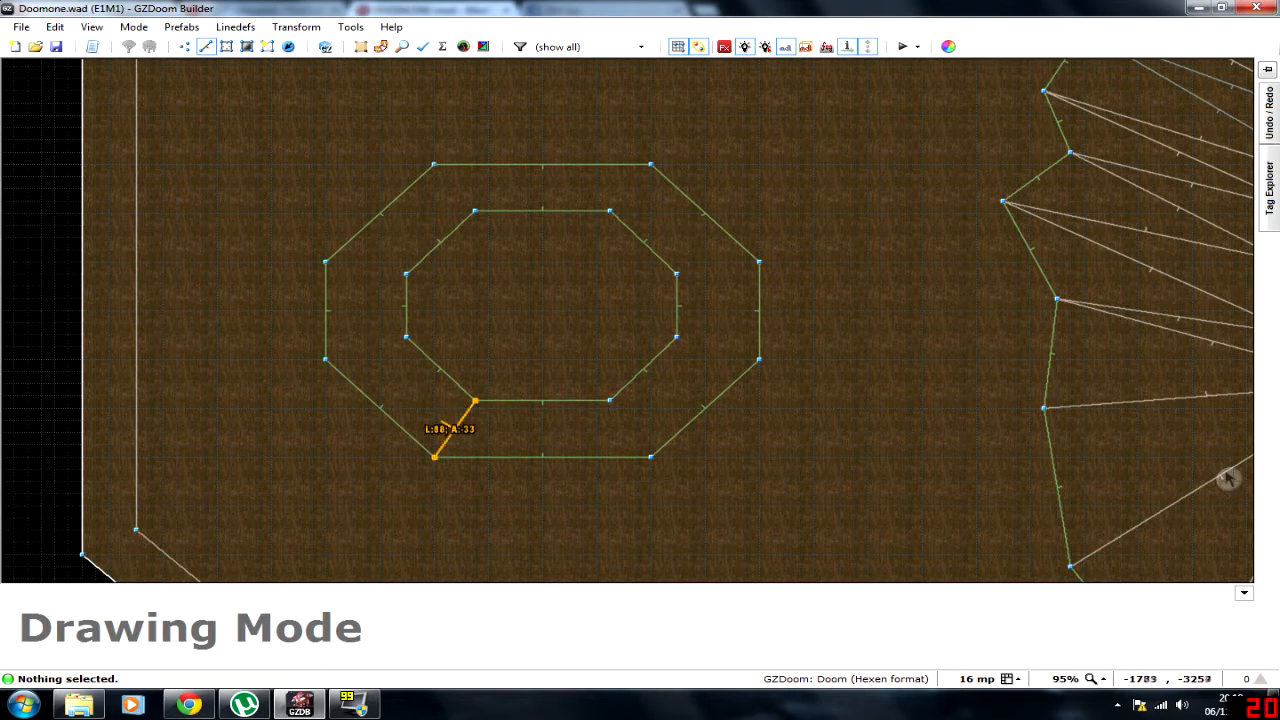
click(502, 457)
click(543, 400)
click(543, 457)
click(584, 457)
click(584, 400)
click(611, 400)
click(651, 457)
click(691, 420)
click(641, 372)
click(677, 274)
click(759, 262)
click(705, 213)
click(651, 250)
click(610, 211)
click(651, 164)
click(584, 164)
click(584, 211)
click(475, 211)
click(434, 164)
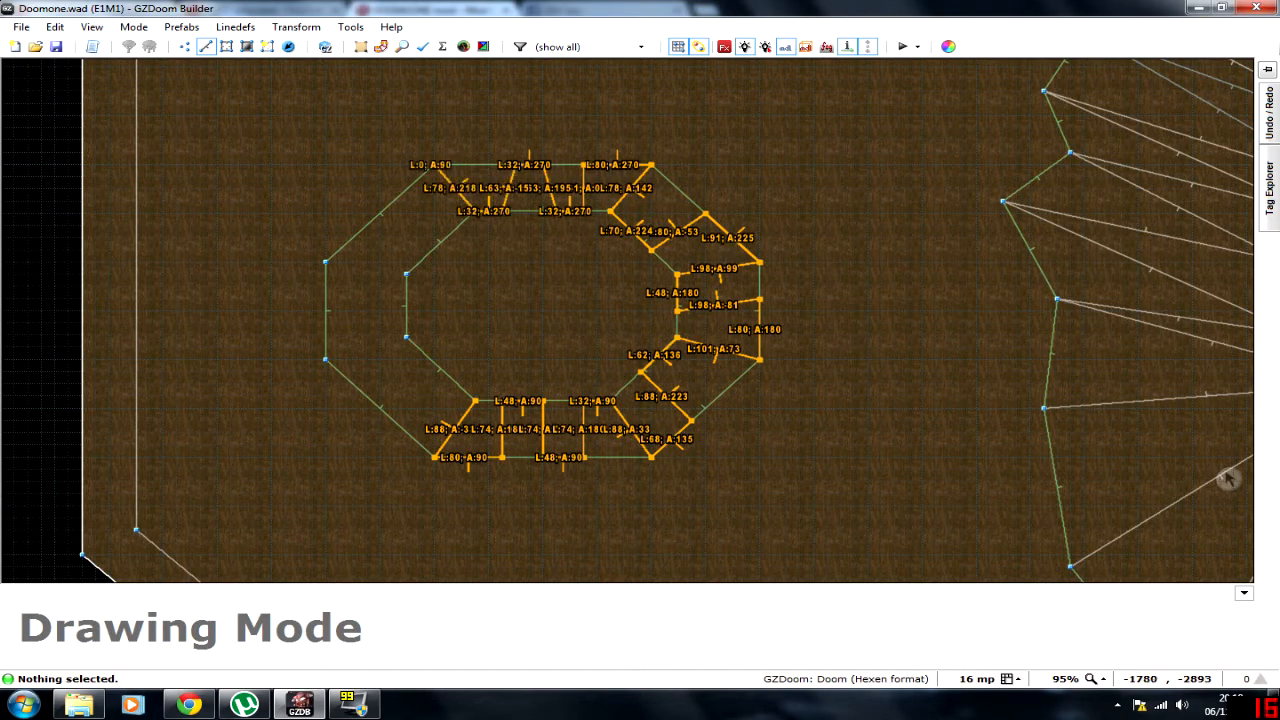
click(393, 201)
click(406, 270)
click(326, 262)
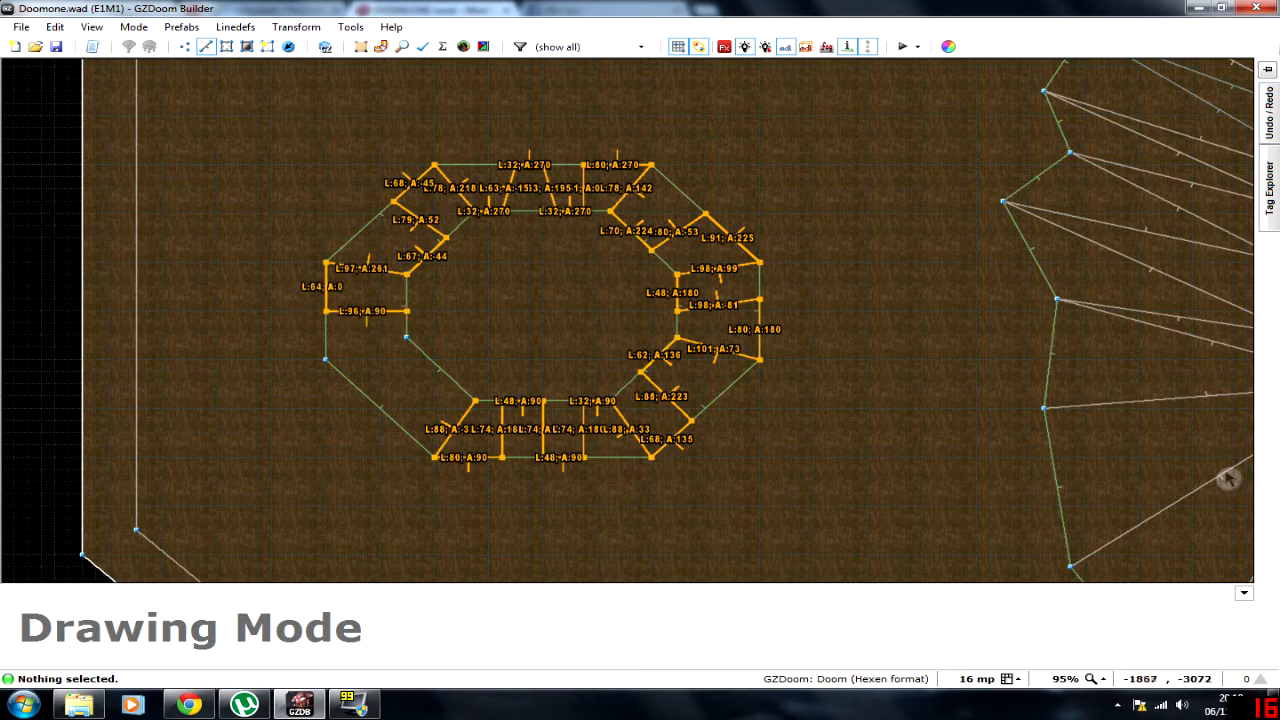
click(326, 360)
click(368, 396)
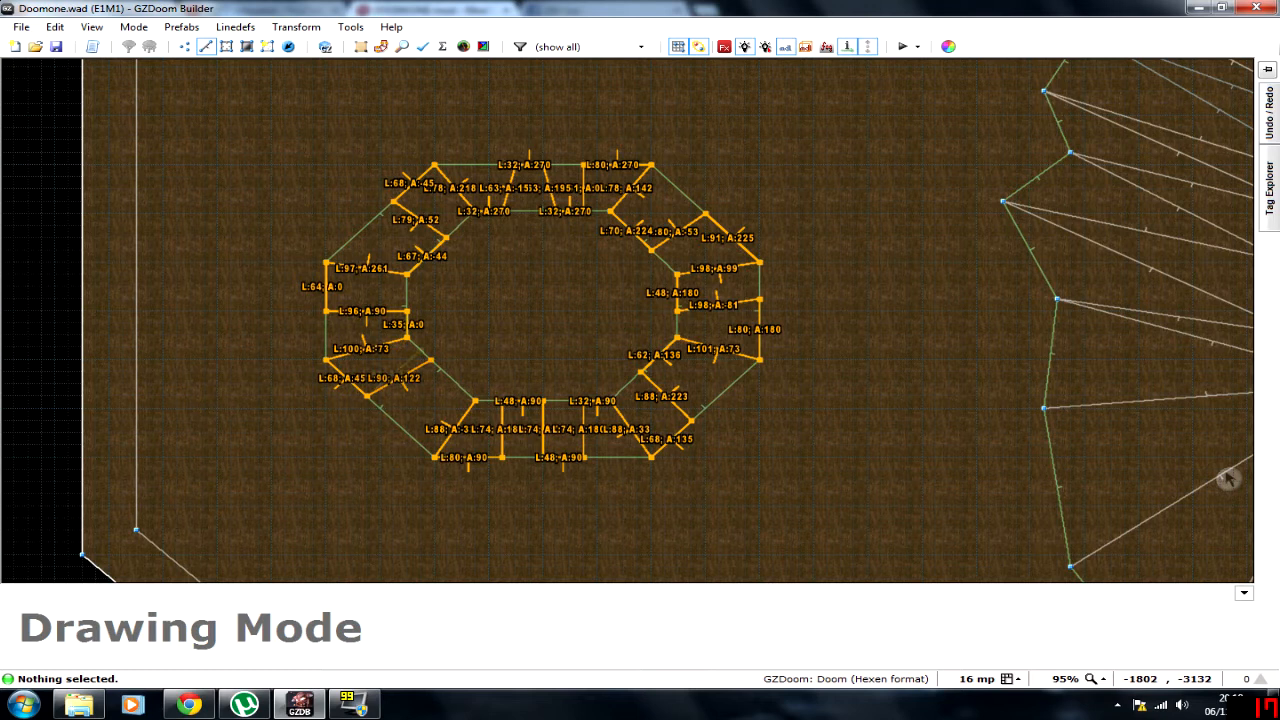
click(397, 421)
right_click(400, 422)
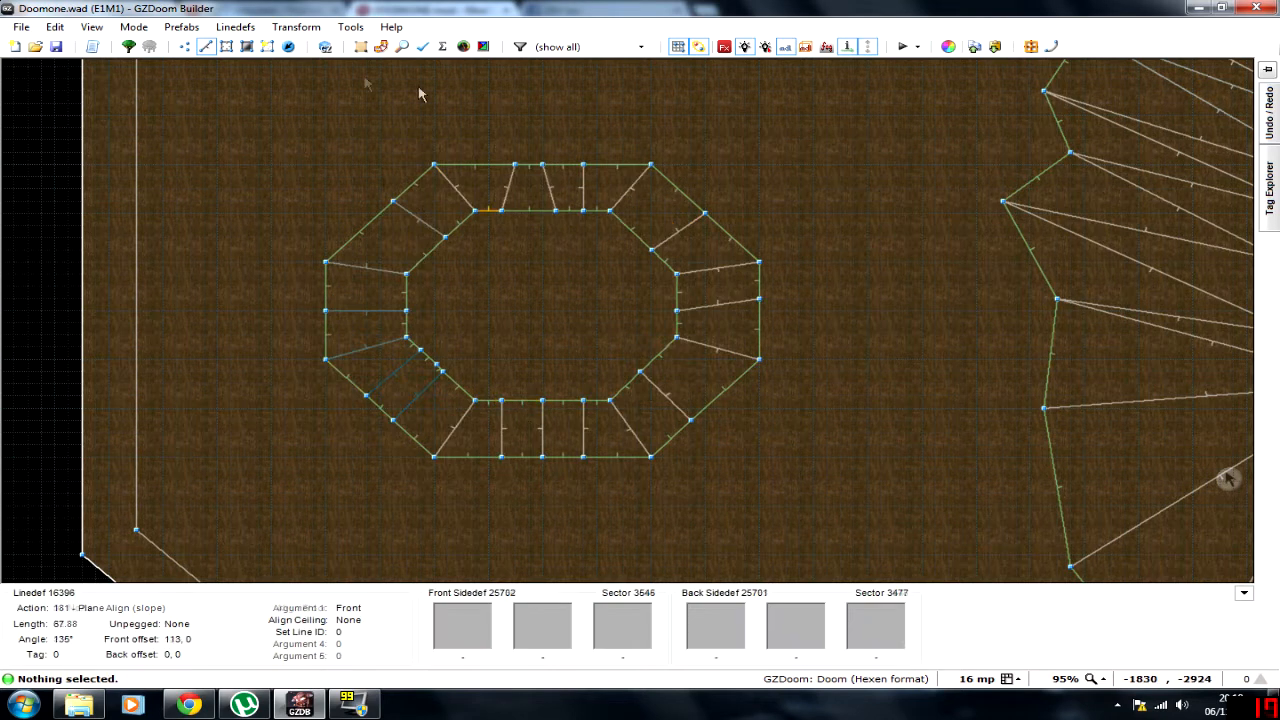
Step: Make separate sectors from the four-sided segments around the octagonal ring
click(267, 46)
click(455, 194)
click(529, 189)
click(600, 190)
click(676, 248)
click(705, 348)
click(640, 418)
click(562, 435)
click(447, 412)
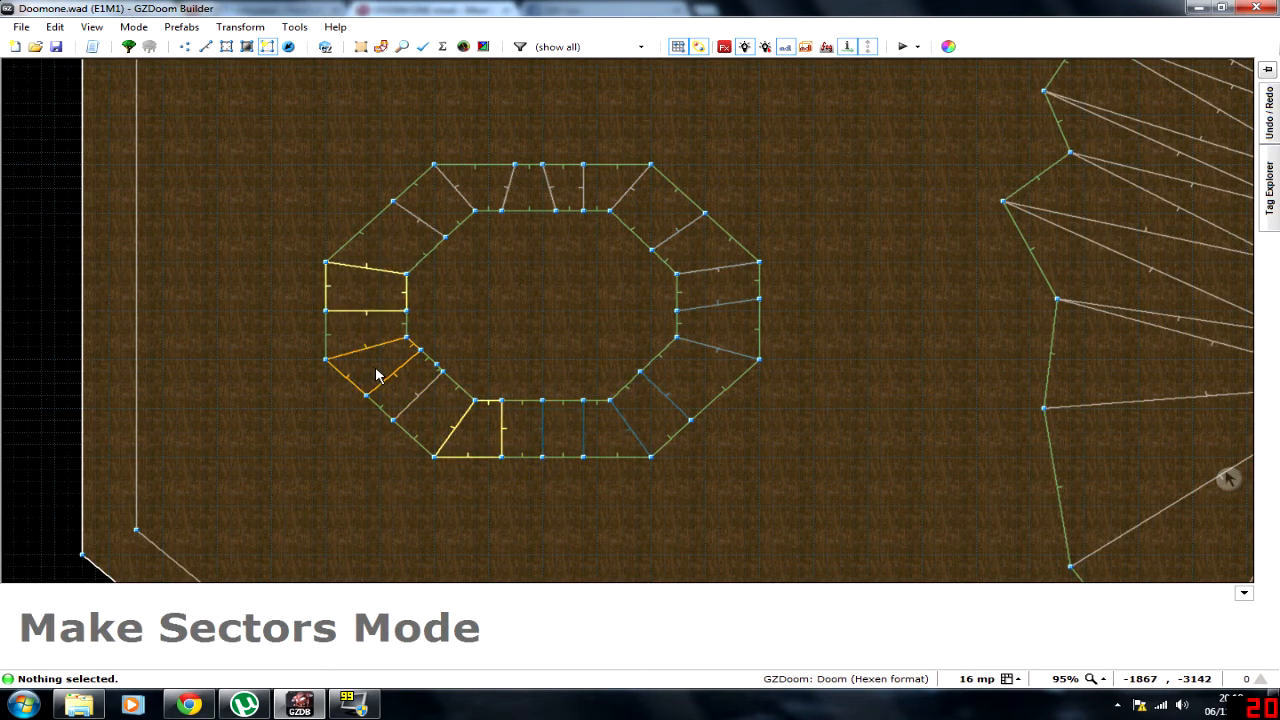
click(376, 372)
click(367, 291)
click(487, 430)
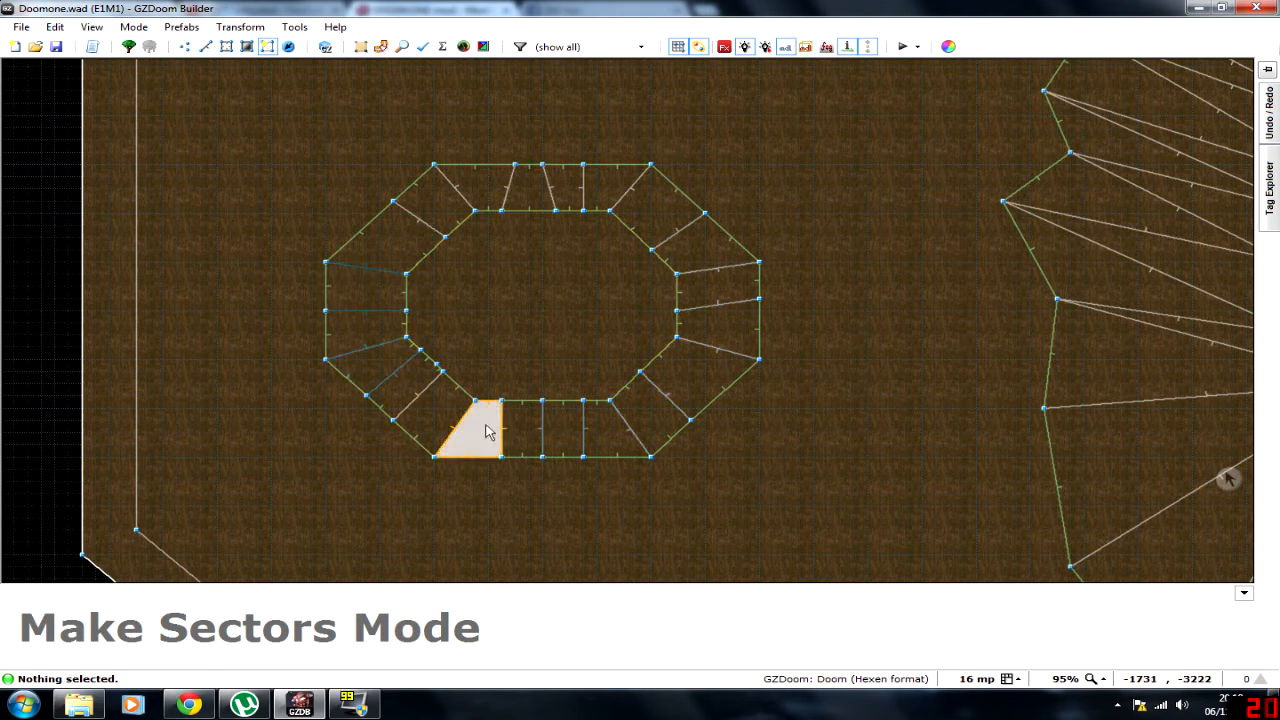
Step: Draw diagonals between the outer and inner vertices around the ring to split its four-sided segments into triangles
key(d)
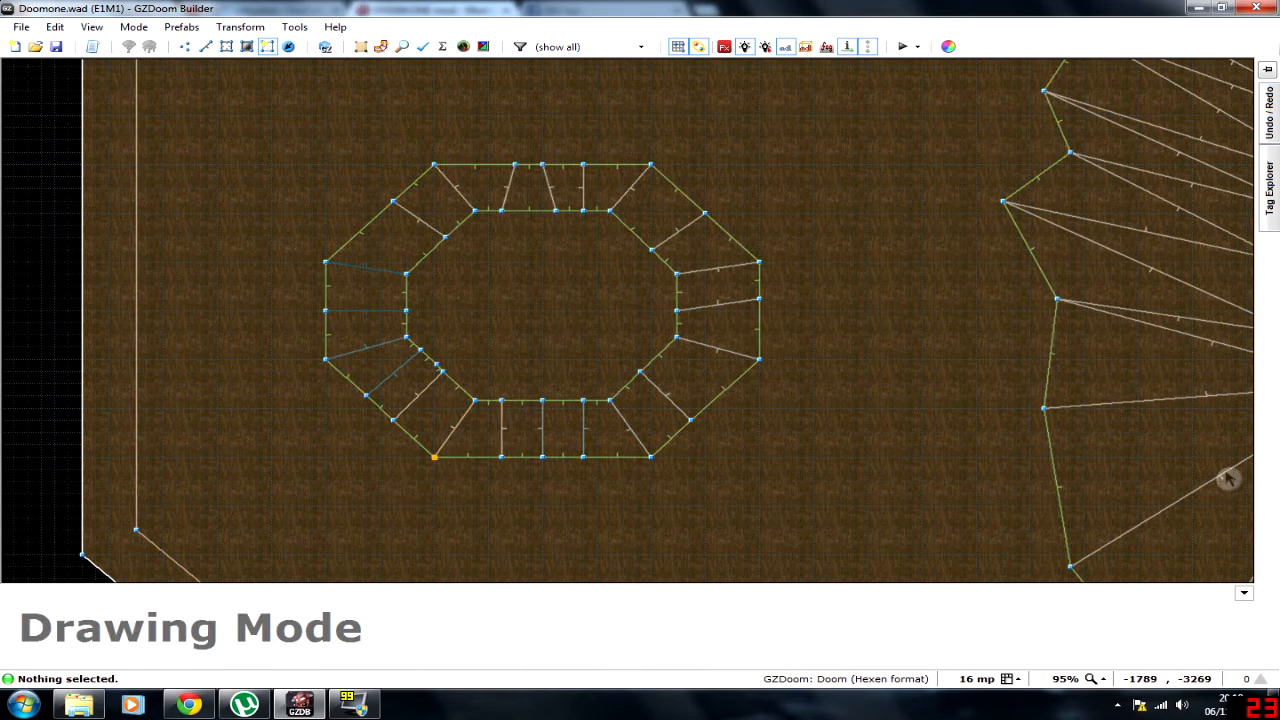
click(502, 457)
click(502, 401)
click(543, 457)
click(543, 401)
click(583, 457)
click(583, 401)
click(651, 457)
click(610, 401)
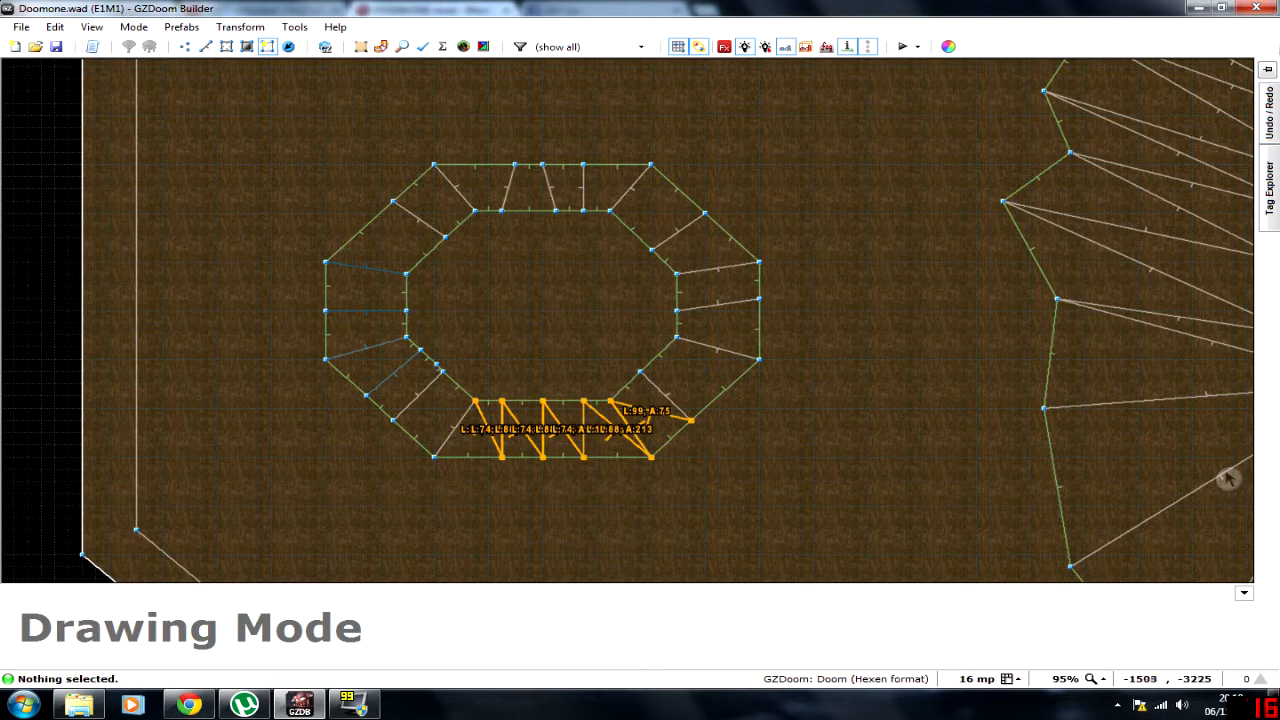
click(677, 274)
click(705, 213)
click(652, 250)
click(651, 164)
click(610, 211)
click(583, 164)
click(583, 211)
click(542, 164)
click(393, 201)
click(445, 237)
click(326, 262)
click(406, 274)
click(326, 311)
click(406, 311)
click(326, 359)
click(406, 337)
click(437, 366)
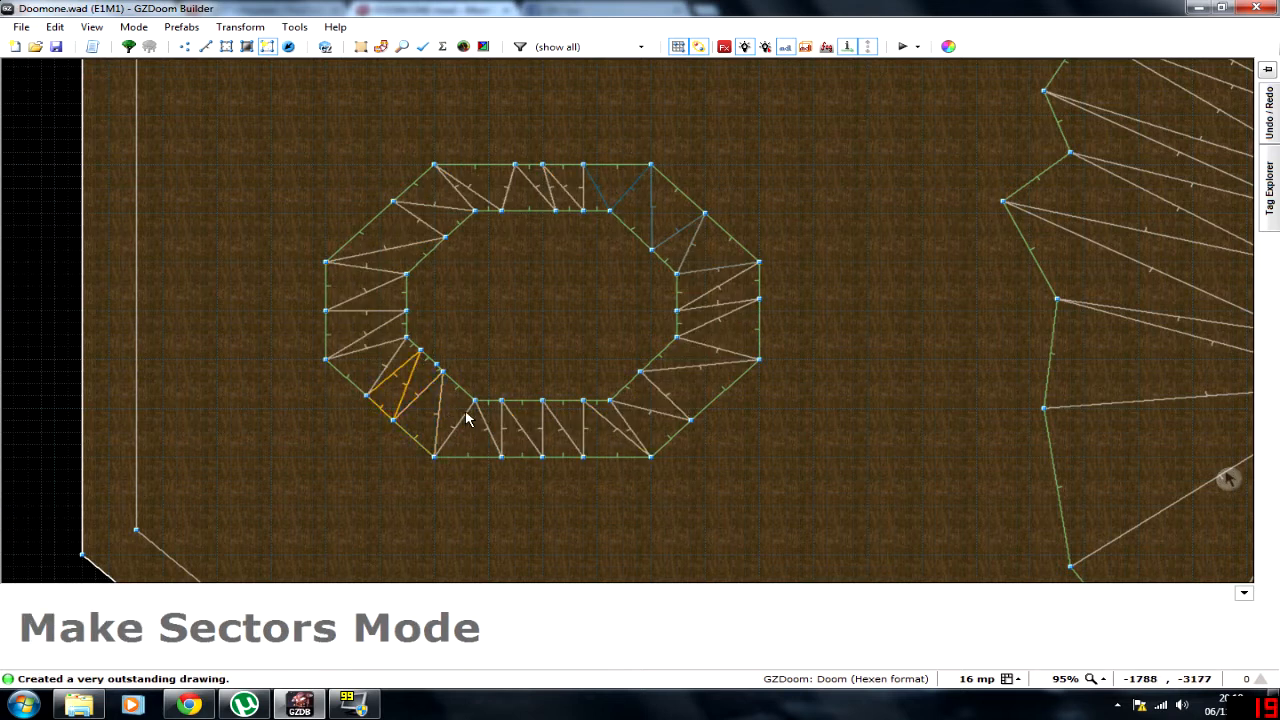
Step: Delete the extra vertex on the inner octagon's southwest side
scroll(440, 375, up, 6)
click(186, 46)
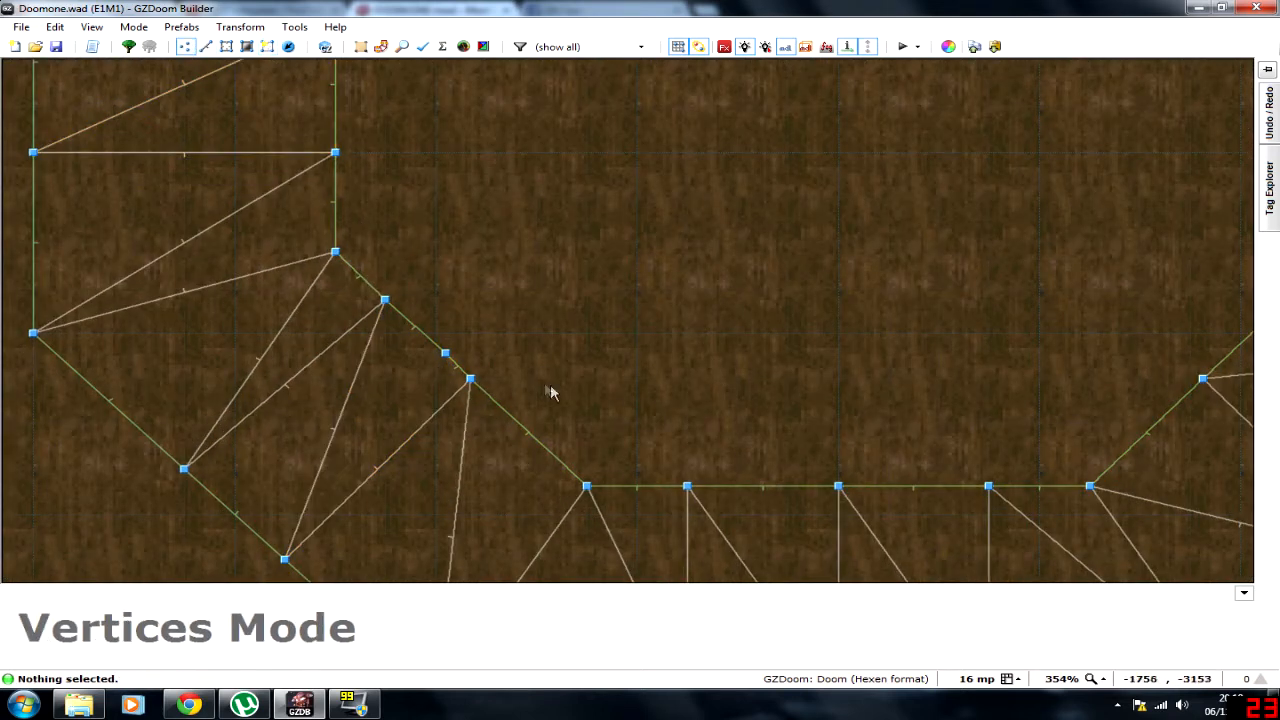
key(Delete)
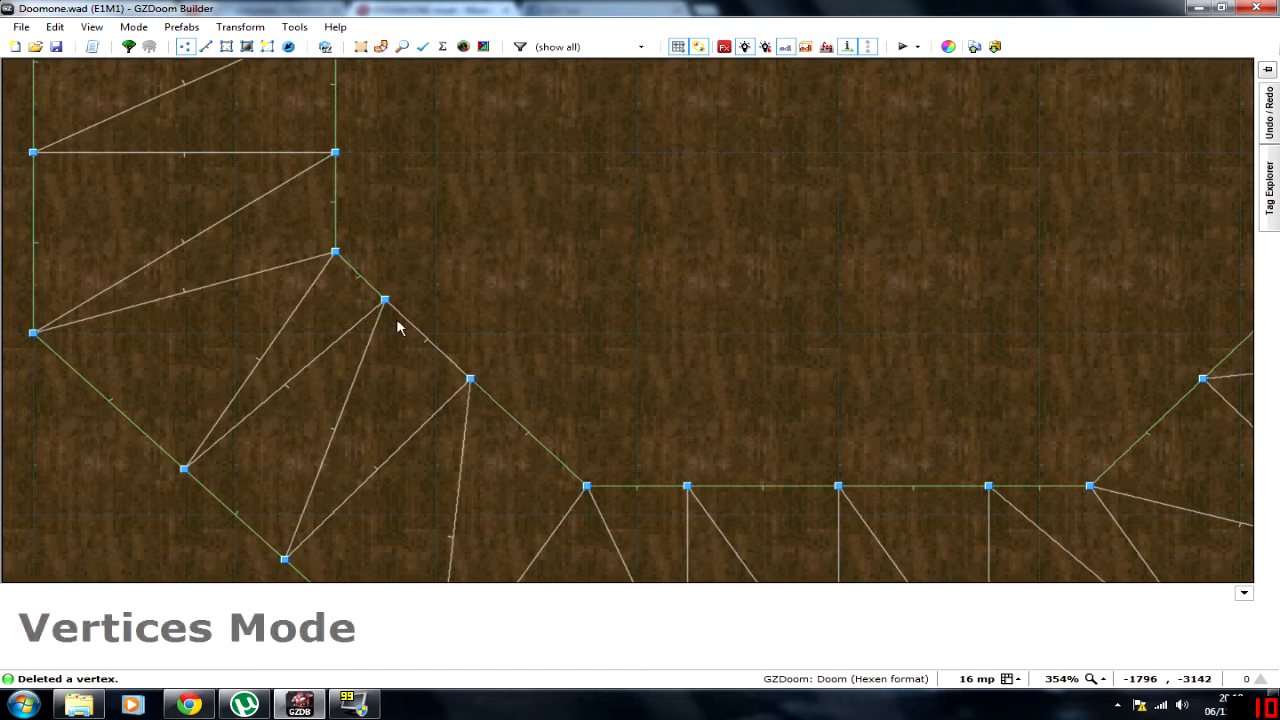
Step: Assign action 181 Plane Align (slope) to the merged linedef on the inner octagon's southwest side
click(206, 47)
right_click(428, 342)
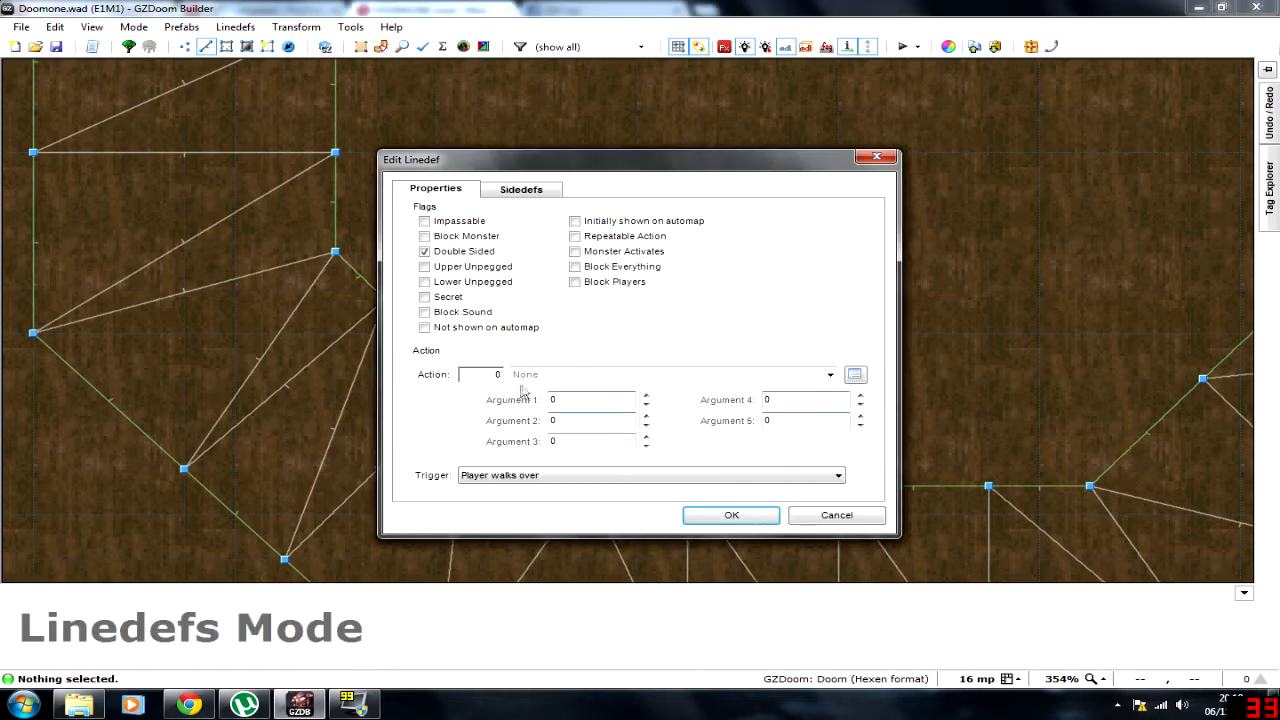
text(181)
key(Tab)
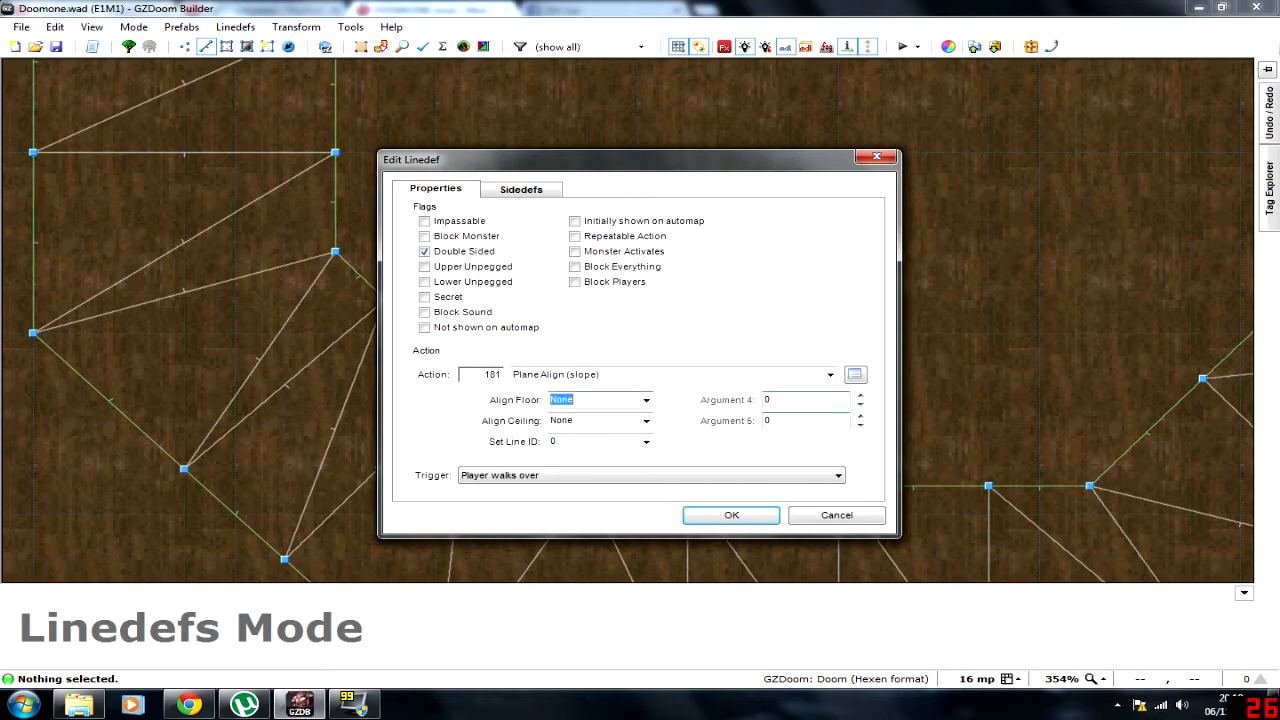
key(Return)
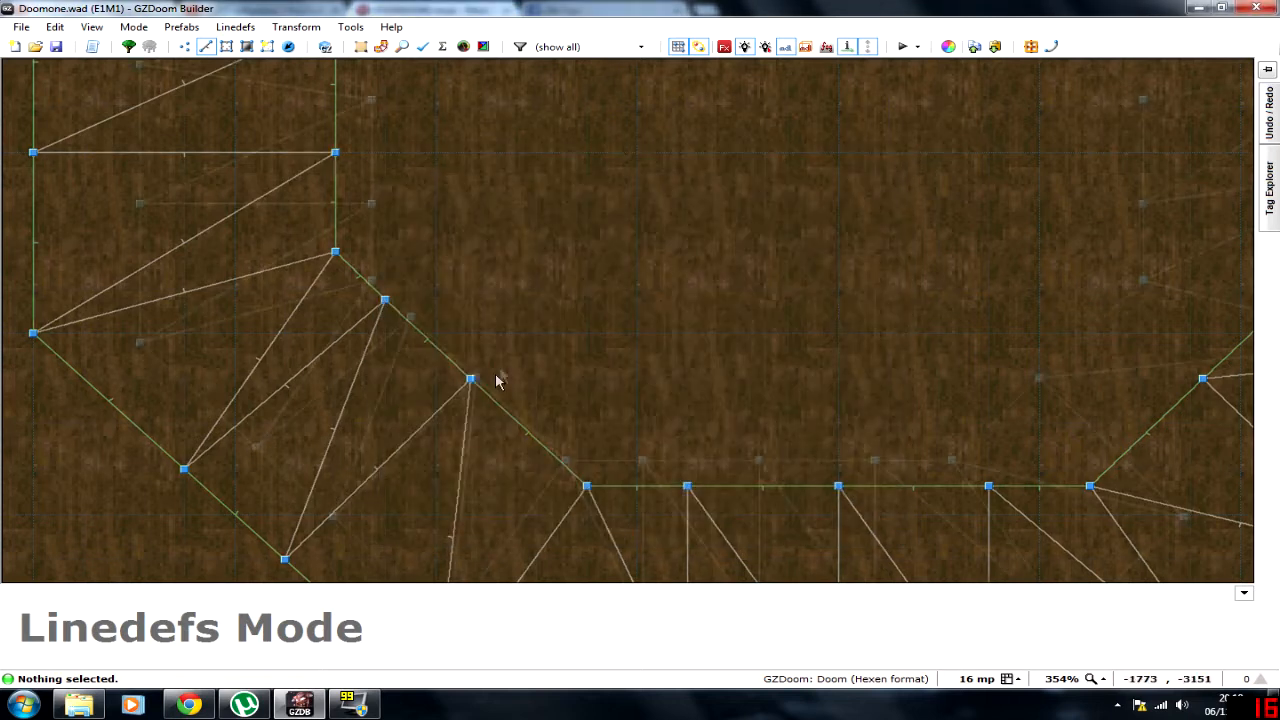
Step: Move the inner outline's west and north vertices inward on a 4 mp grid to form an irregular curve
scroll(495, 372, down, 8)
key(v)
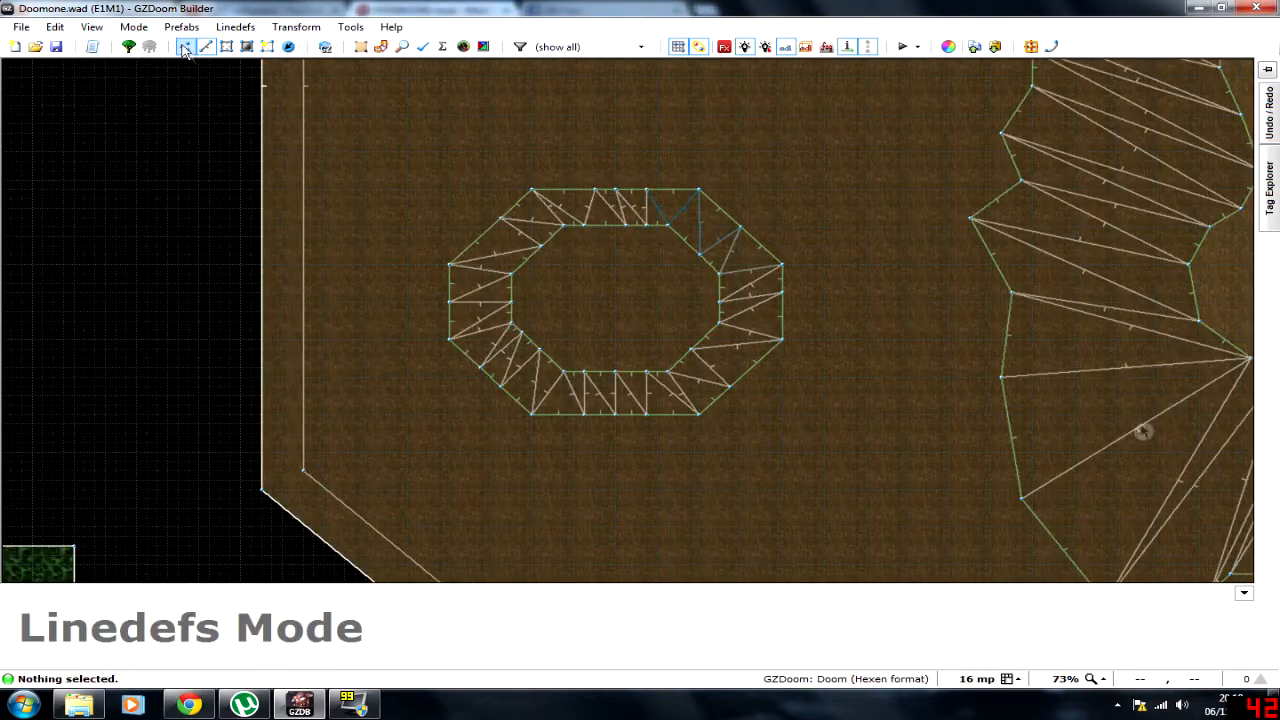
scroll(543, 306, up, 4)
drag(478, 251, 546, 250)
drag(477, 309, 543, 312)
drag(476, 351, 593, 397)
drag(543, 305, 598, 294)
drag(542, 347, 574, 352)
drag(542, 243, 617, 247)
drag(540, 183, 638, 215)
right_drag(590, 137, 662, 201)
right_drag(635, 136, 691, 206)
right_drag(726, 136, 737, 221)
right_drag(772, 136, 777, 252)
right_drag(818, 136, 805, 288)
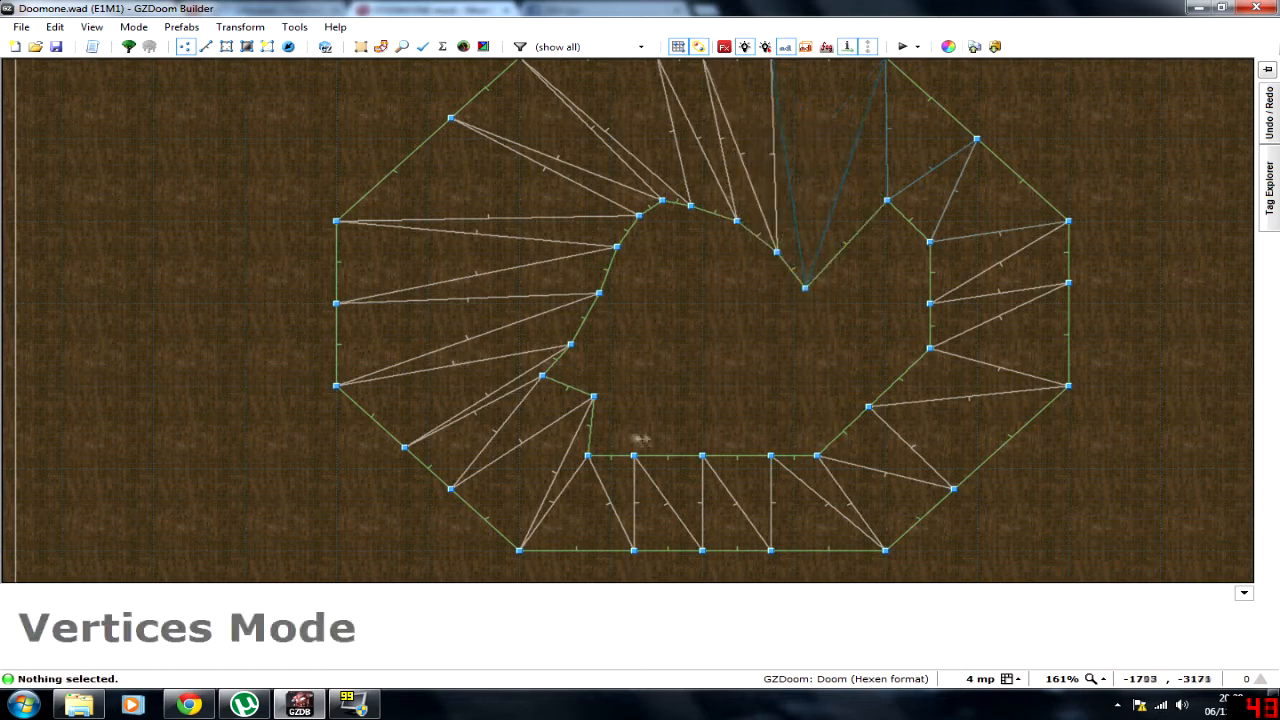
Step: Move the inner outline's south and east vertices inward to shrink the centre into a small irregular shape
right_drag(542, 376, 571, 376)
right_drag(588, 455, 622, 407)
right_drag(634, 455, 662, 397)
right_drag(702, 455, 709, 397)
right_drag(771, 455, 761, 397)
right_drag(817, 455, 840, 376)
right_drag(930, 348, 840, 354)
right_drag(930, 303, 845, 329)
right_drag(887, 200, 828, 288)
right_drag(930, 242, 828, 314)
Step: Move the outer outline's north, west and southwest vertices to make that edge irregular
scroll(557, 409, down, 5)
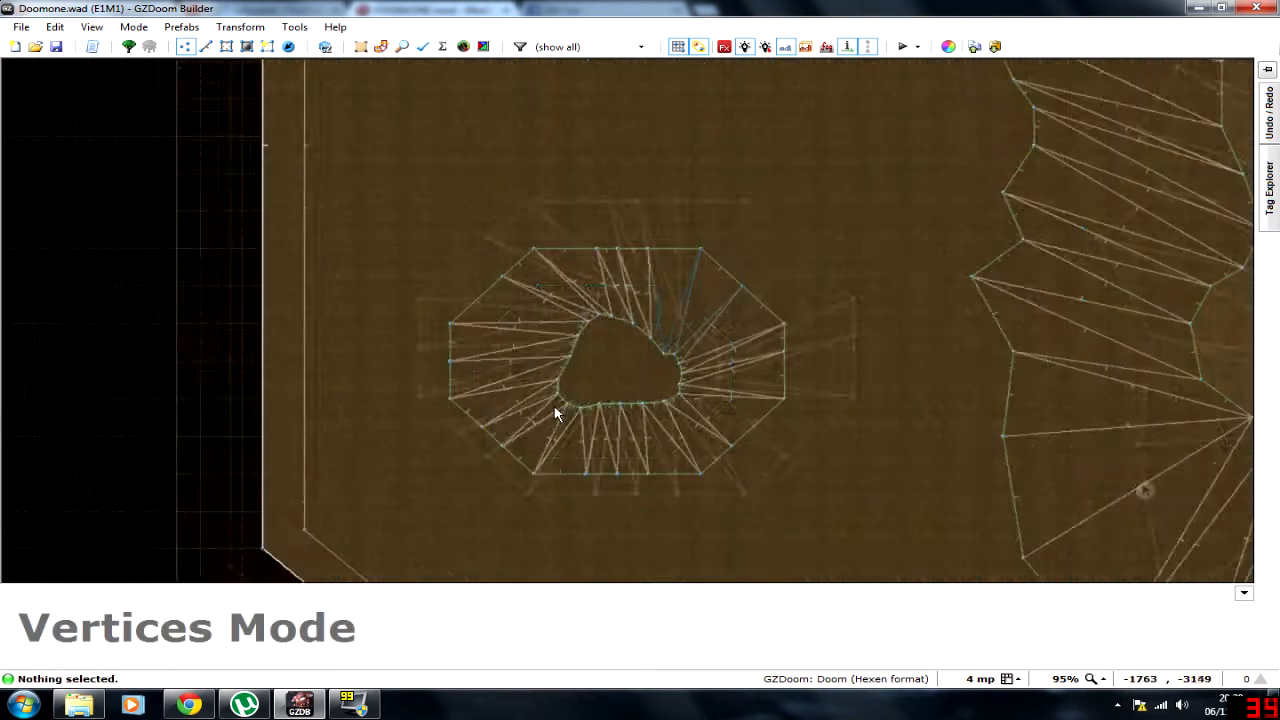
right_drag(540, 289, 528, 241)
right_drag(588, 286, 638, 258)
click(607, 293)
right_drag(513, 308, 466, 296)
right_drag(474, 346, 449, 350)
right_drag(437, 386, 498, 499)
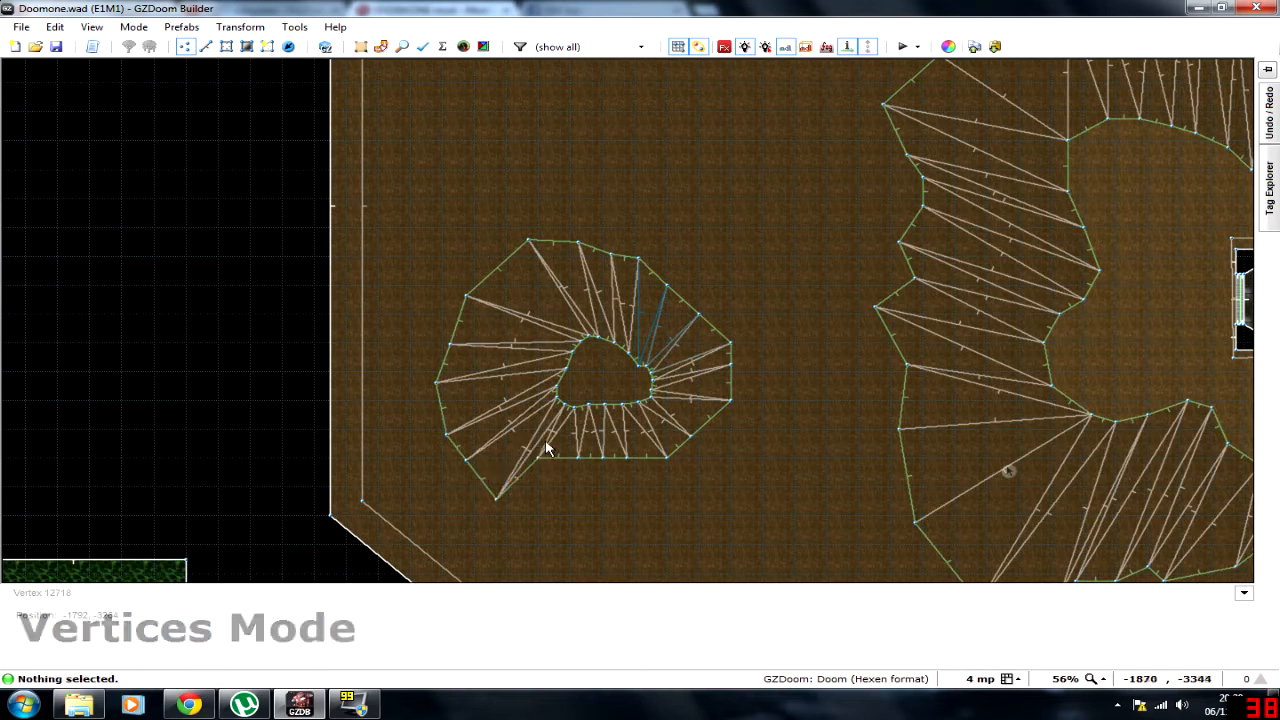
Step: Move the outer outline's south and east vertices outward to round off the formation unevenly
right_drag(542, 448, 584, 507)
right_drag(605, 462, 685, 500)
right_drag(691, 435, 728, 476)
right_drag(734, 405, 760, 414)
right_drag(735, 365, 759, 372)
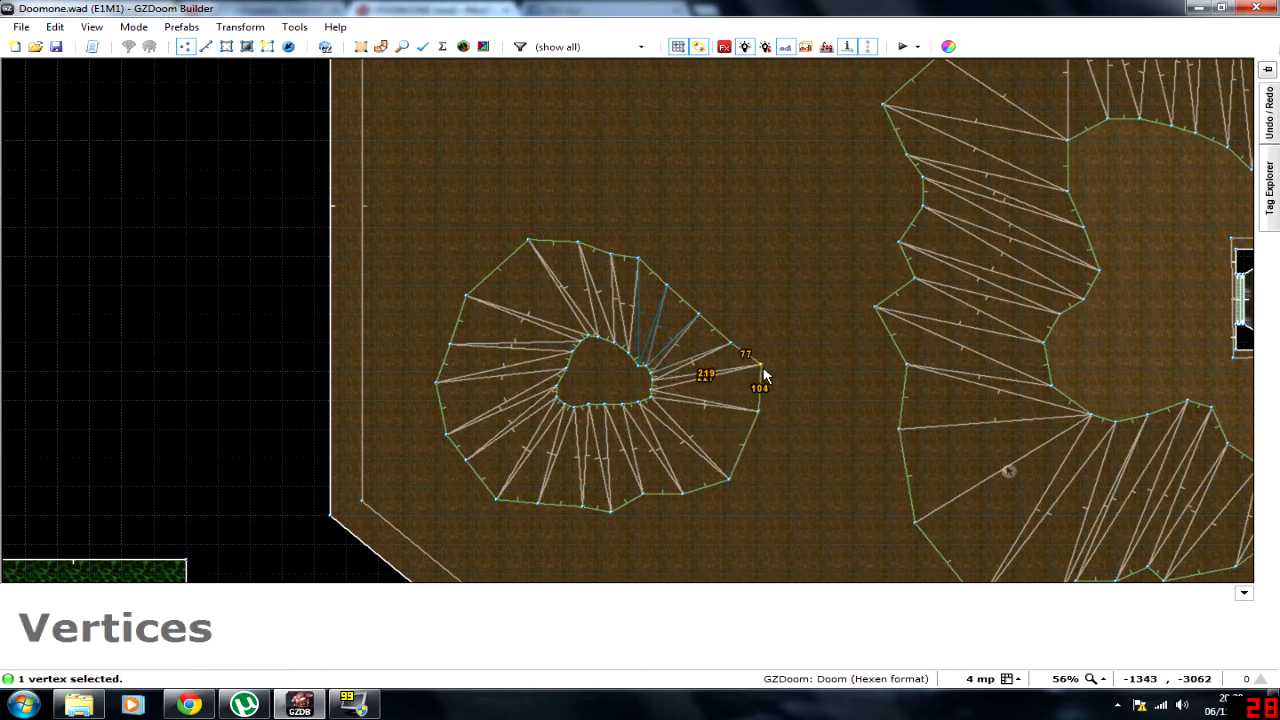
Step: Select all vertices of the ring formation and move it to the open ground south of the ledge
key(Down)
key(Down)
key(Down)
key(Up)
key(Up)
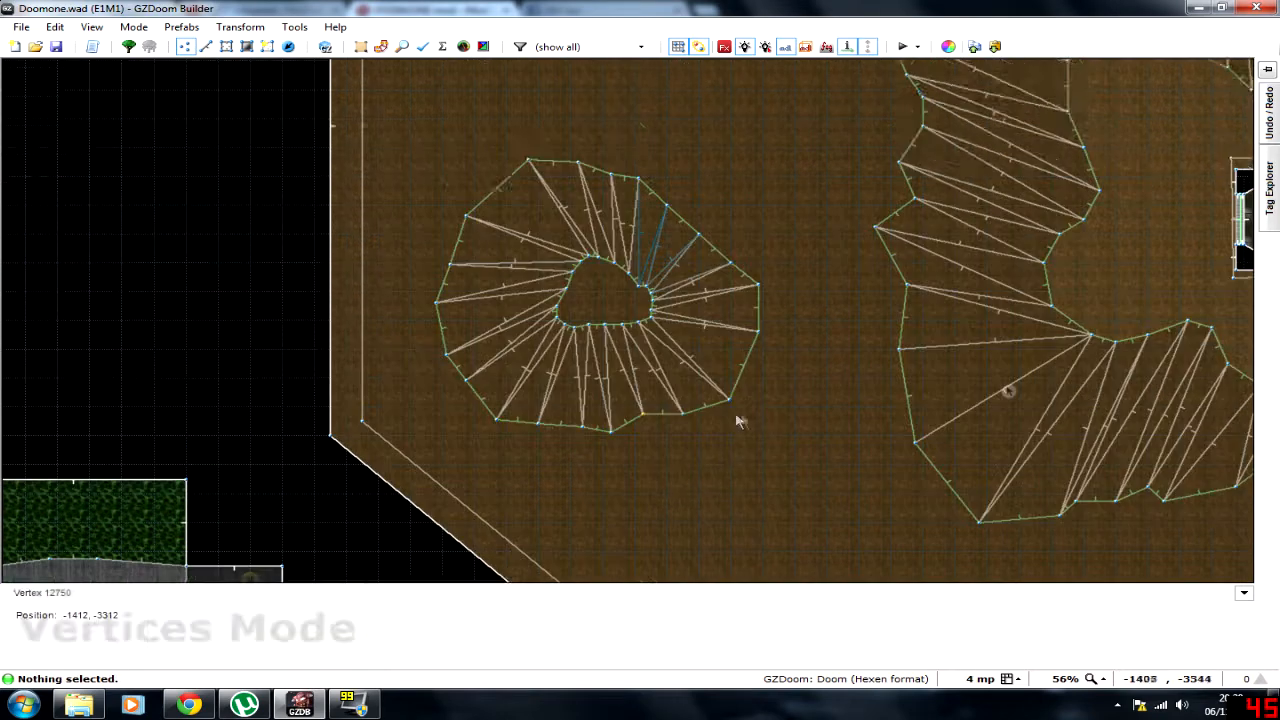
scroll(776, 427, down, 3)
key(Down)
drag(686, 264, 618, 212)
drag(784, 367, 893, 504)
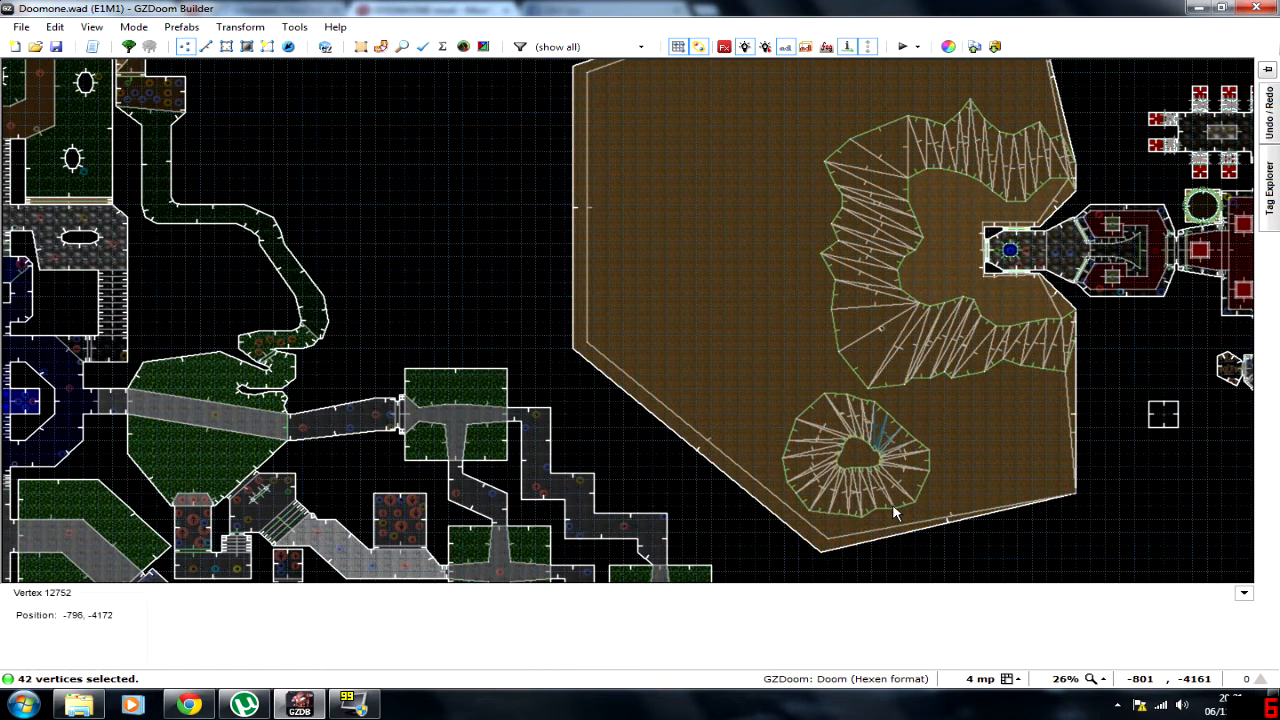
Step: View the map in 3D and raise the floor of the ring formation's small centre sector to 288
key(w)
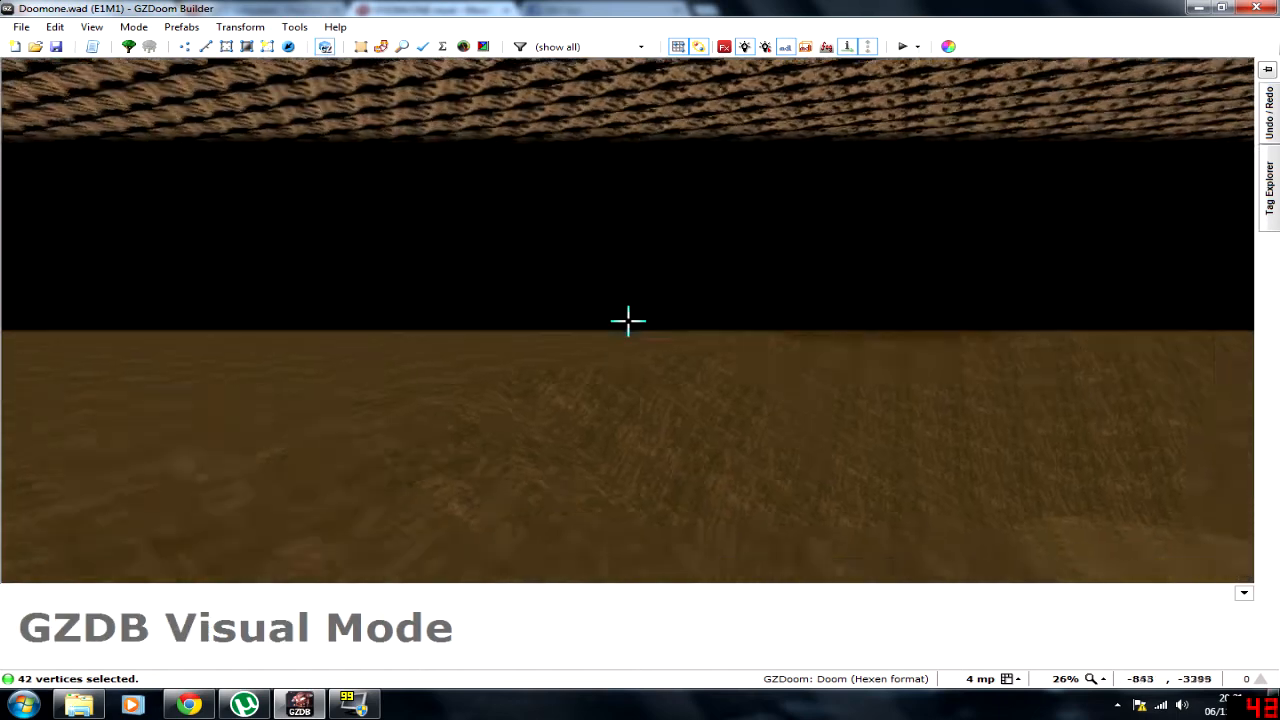
key(d)
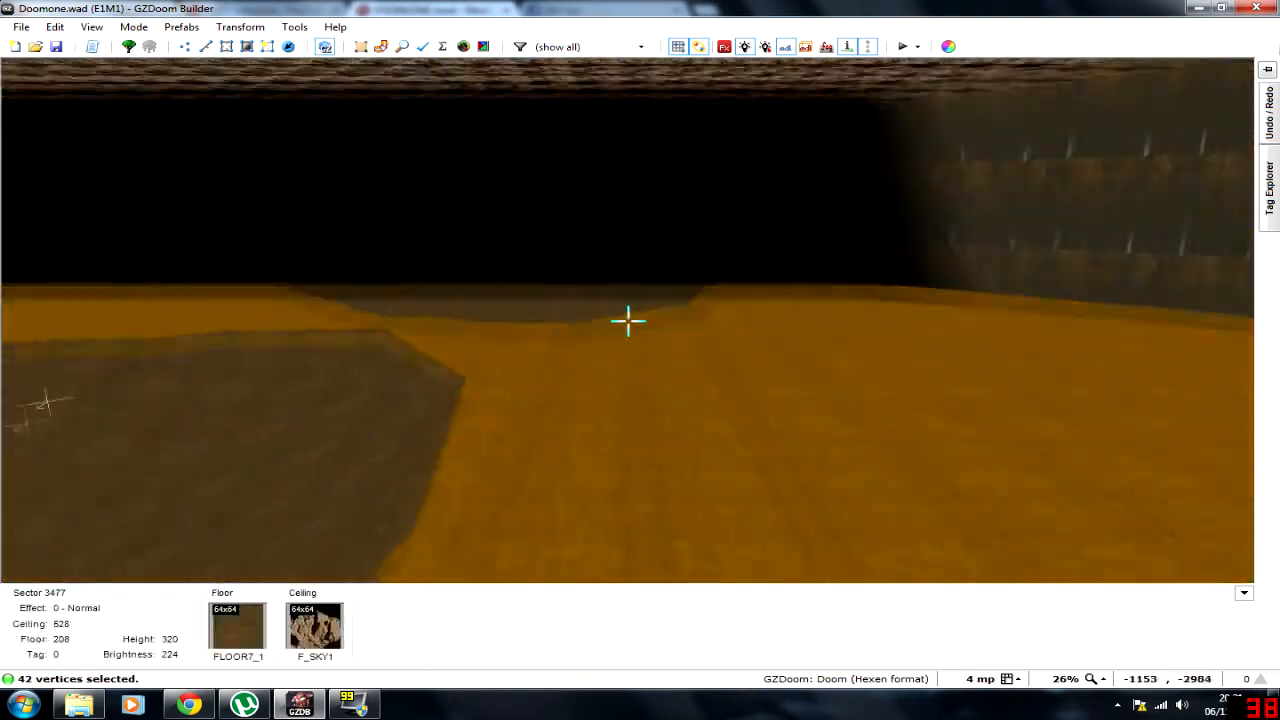
key(e)
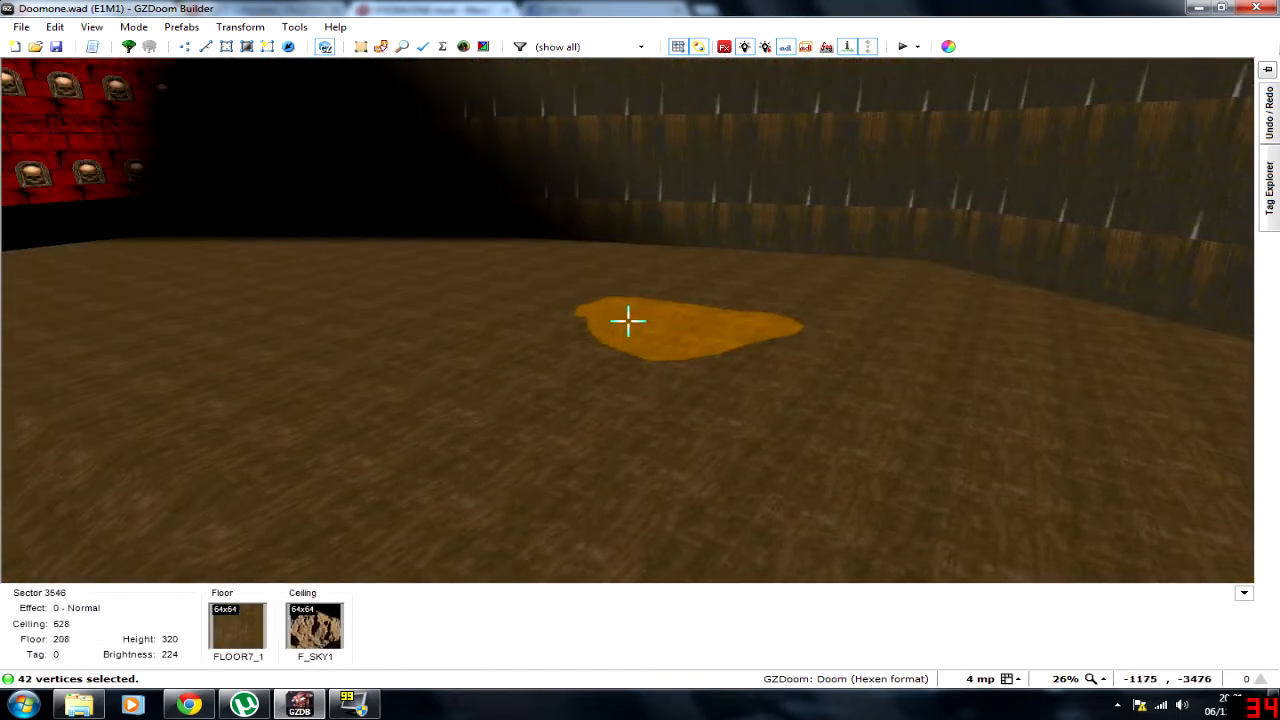
scroll(628, 321, up, 4)
scroll(628, 321, up, 6)
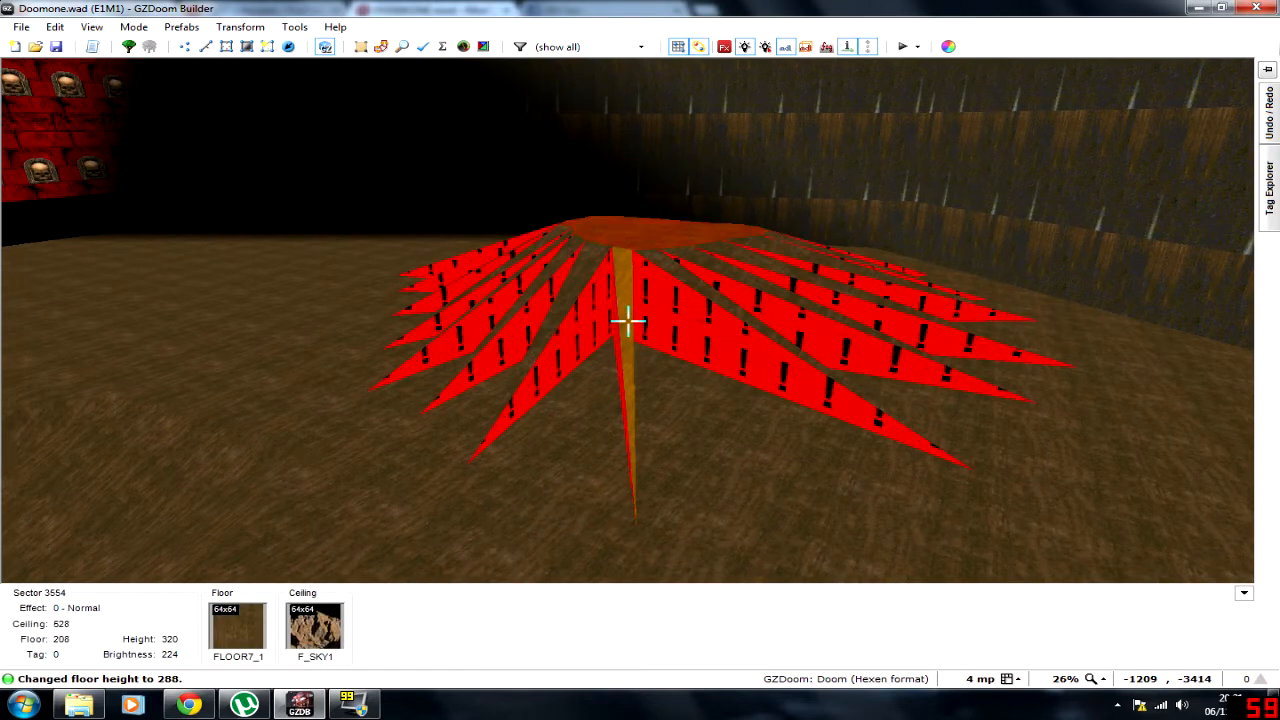
Step: Select the flat, outward-facing triangular floors all around the raised centre, raise them to 328 to complete the slopes, and clear the selection
key(w)
click(628, 321)
key(f)
click(628, 321)
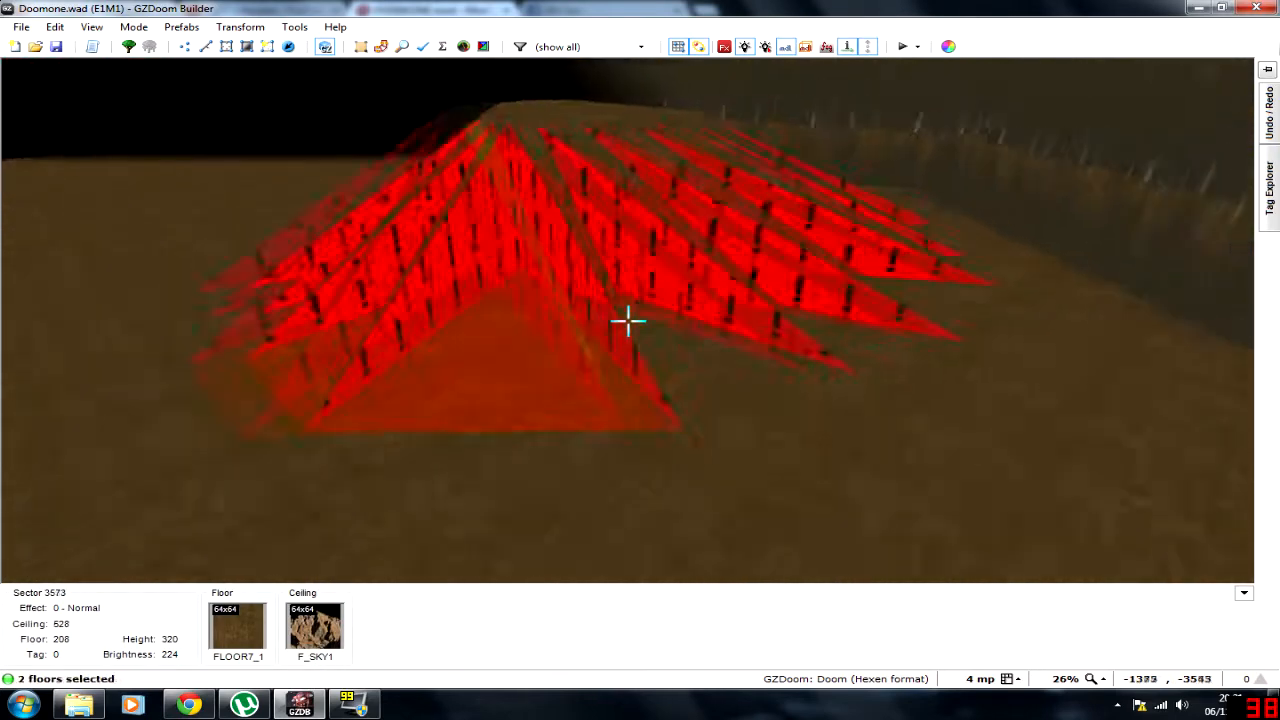
click(628, 321)
key(e)
click(628, 321)
key(f)
click(628, 321)
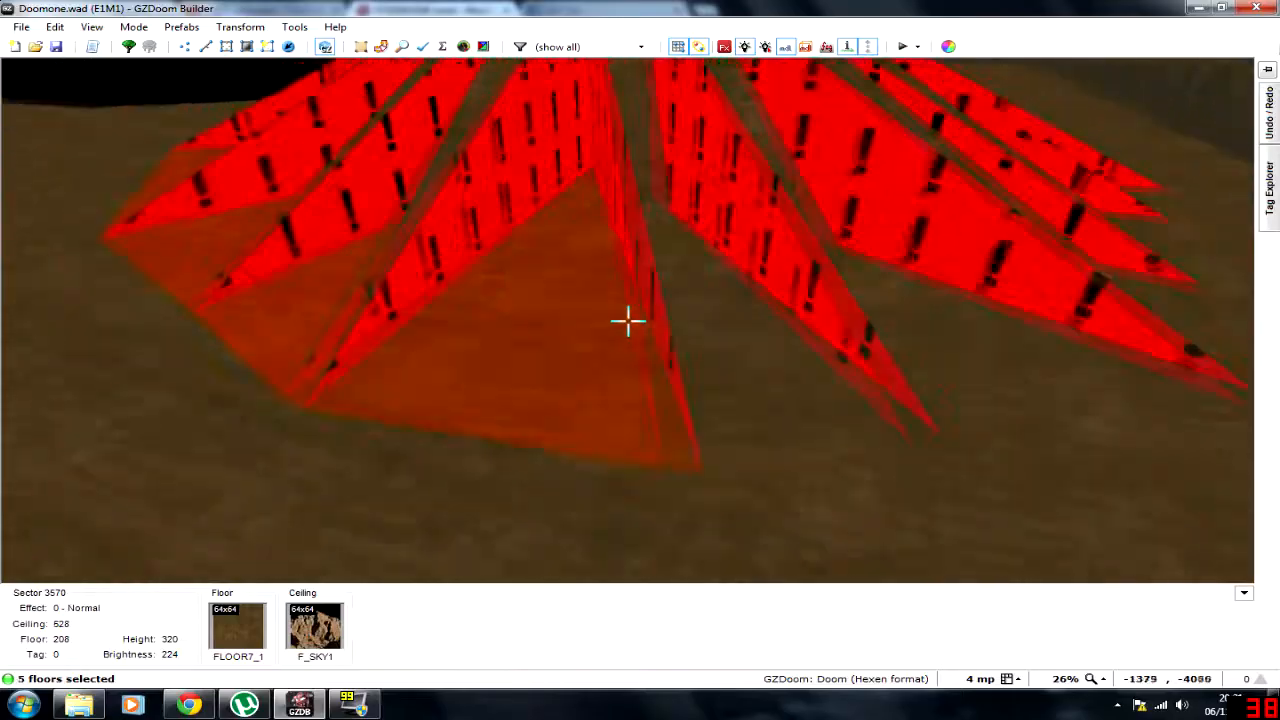
click(628, 321)
click(628, 321)
key(f)
click(628, 321)
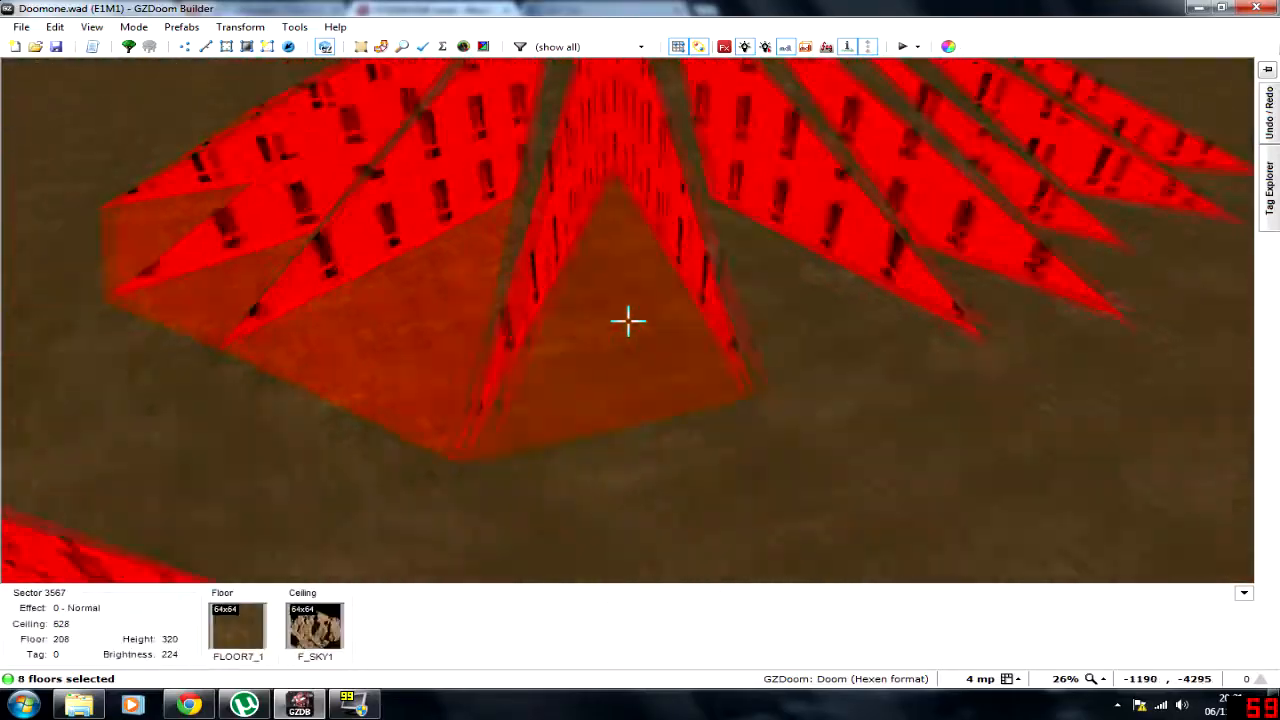
click(628, 321)
key(f)
click(628, 321)
click(628, 321)
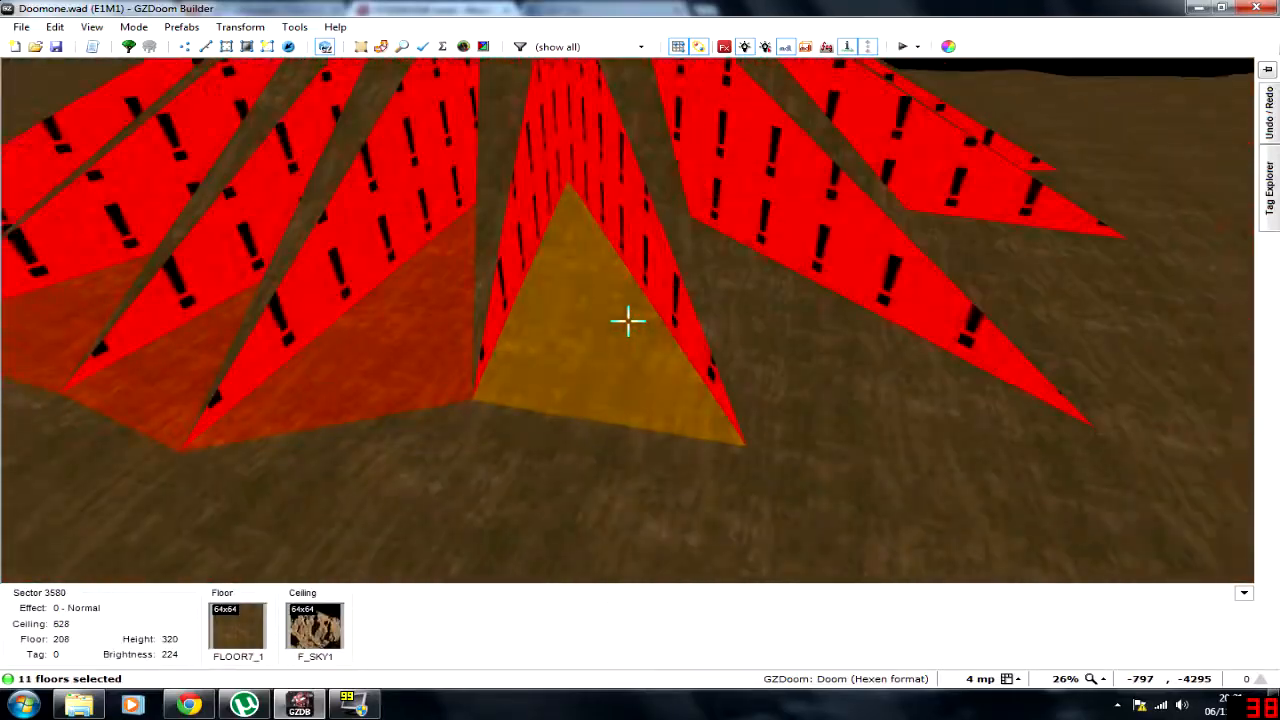
click(628, 321)
click(628, 321)
key(f)
click(628, 321)
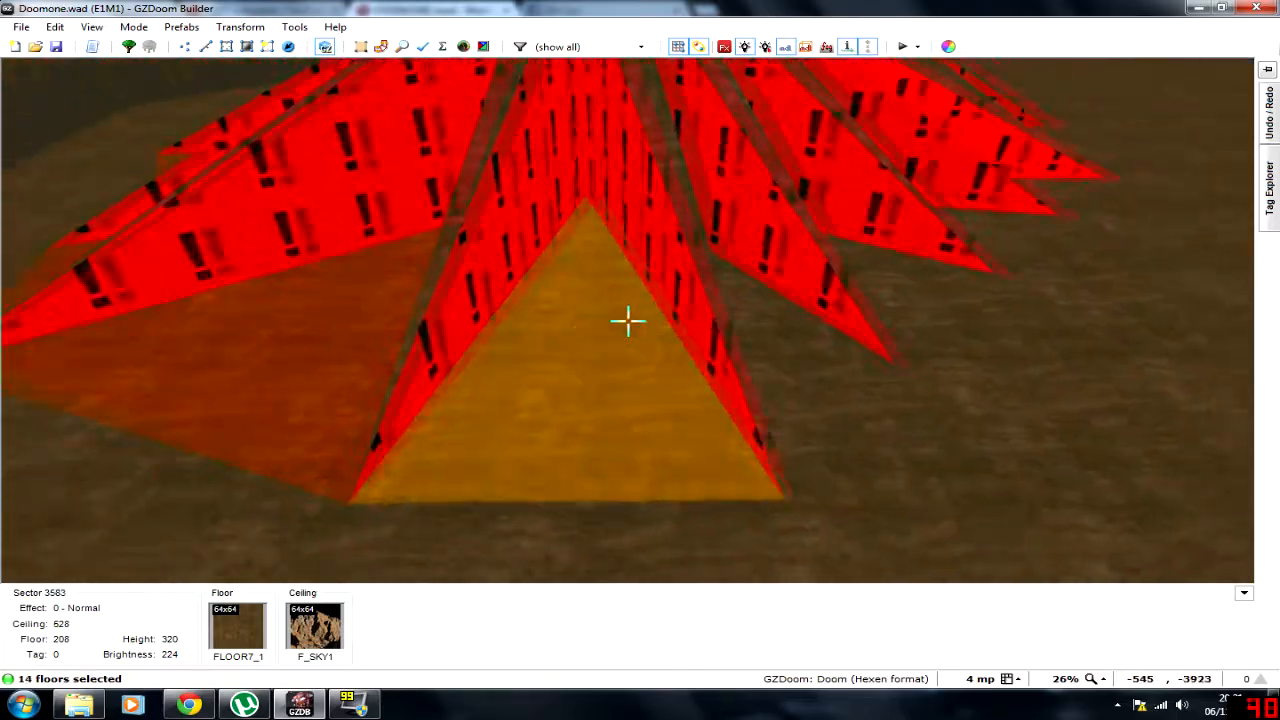
click(628, 321)
click(628, 321)
click(628, 321)
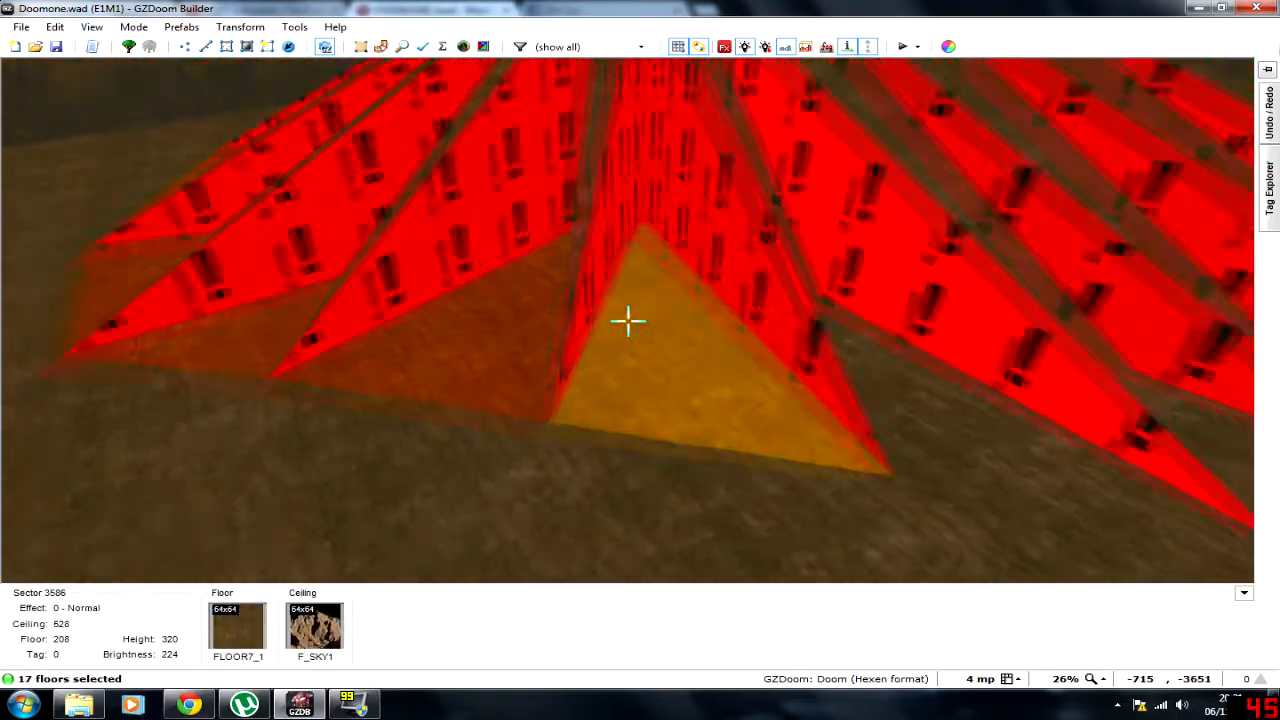
click(628, 321)
click(628, 321)
click(628, 321)
key(d)
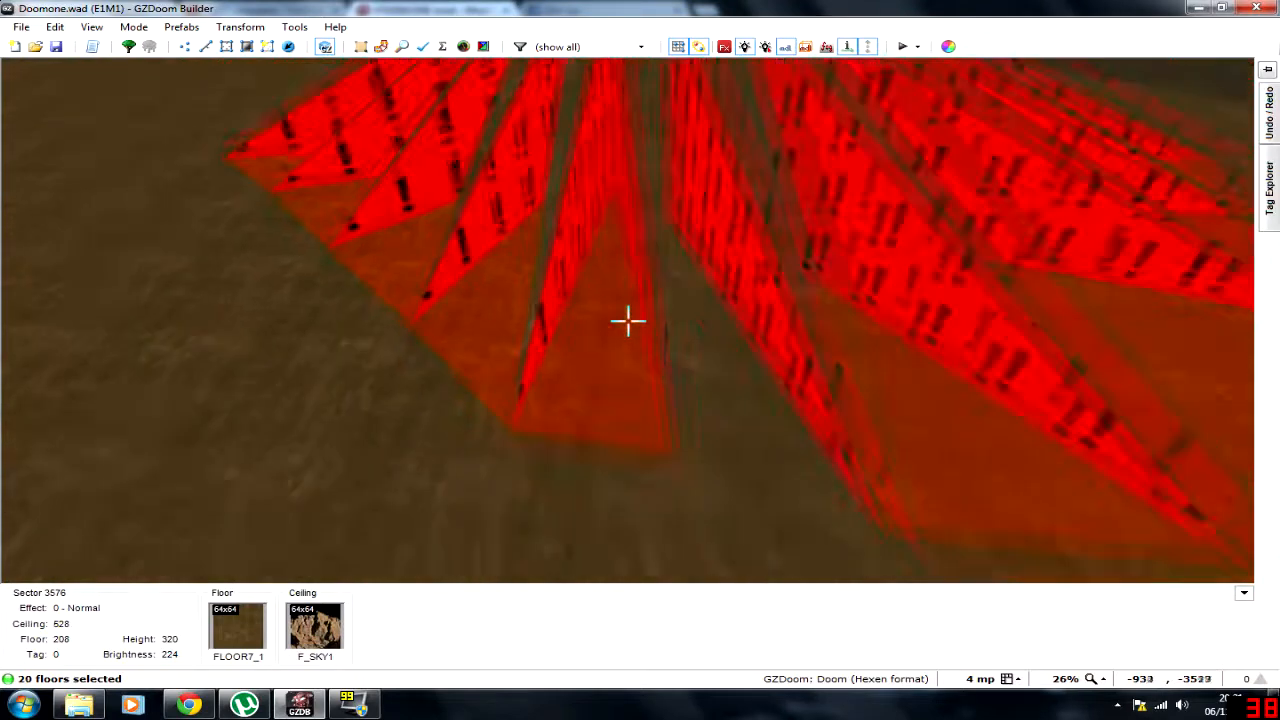
scroll(628, 321, up, 5)
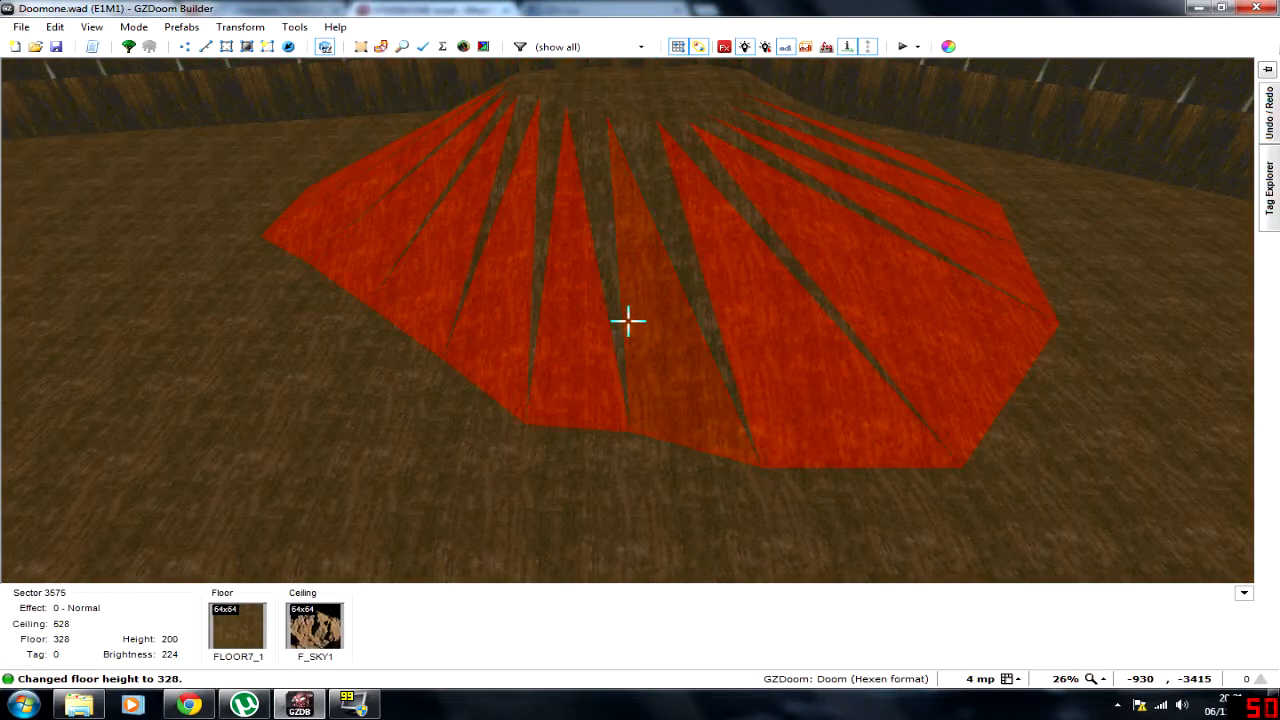
key(c)
Step: Inspect the finished hill in 3D, then test the map in-game and examine the sloped terrain through the UAC room's windows
key(e)
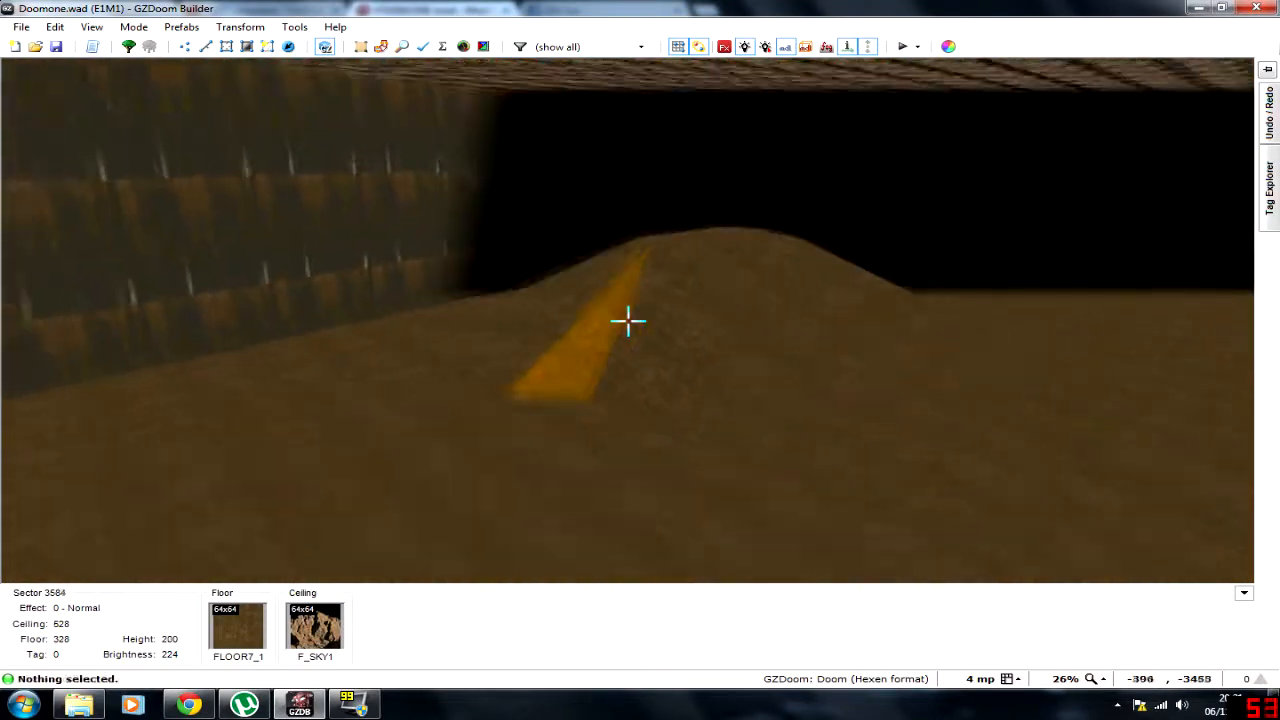
key(e)
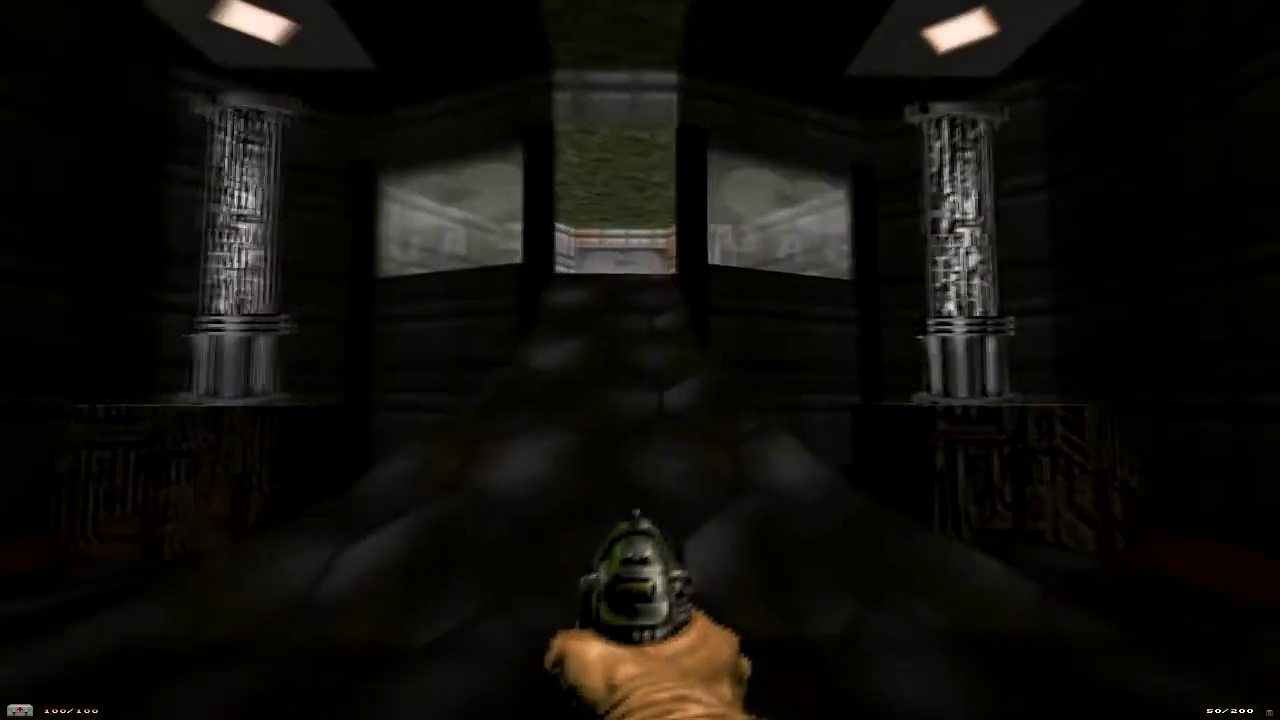
key(w)
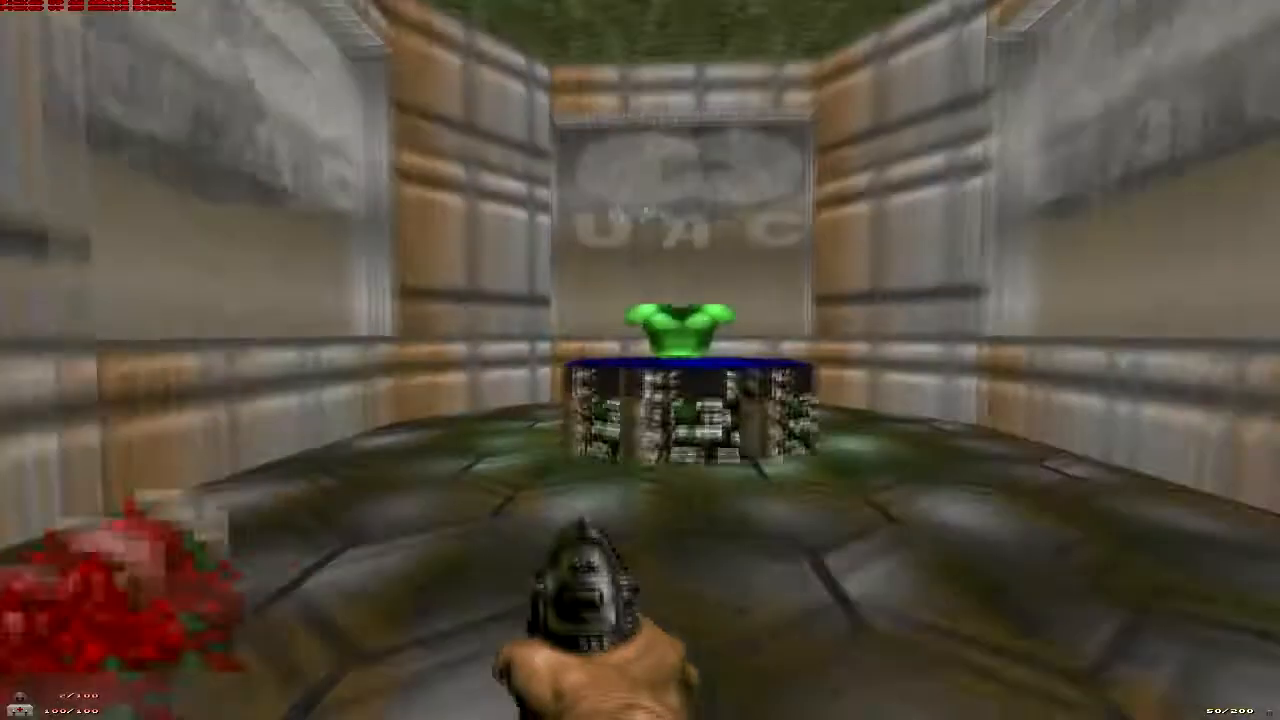
key(w)
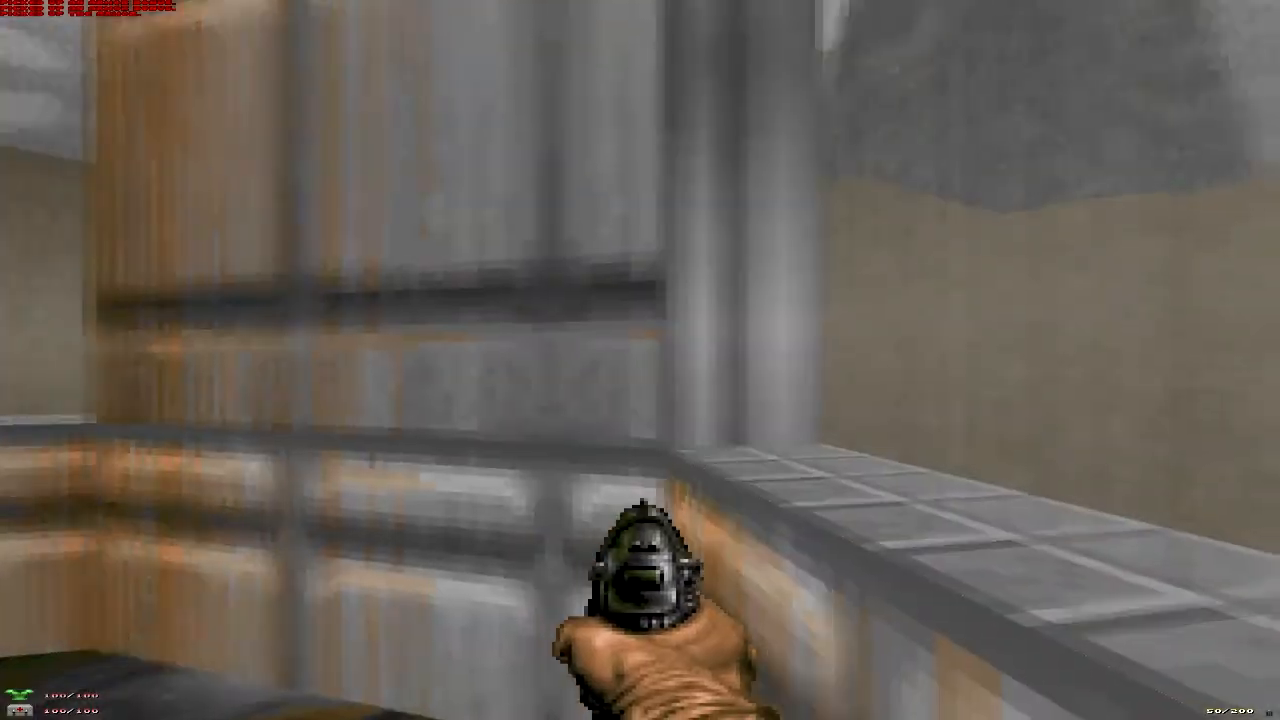
key(w)
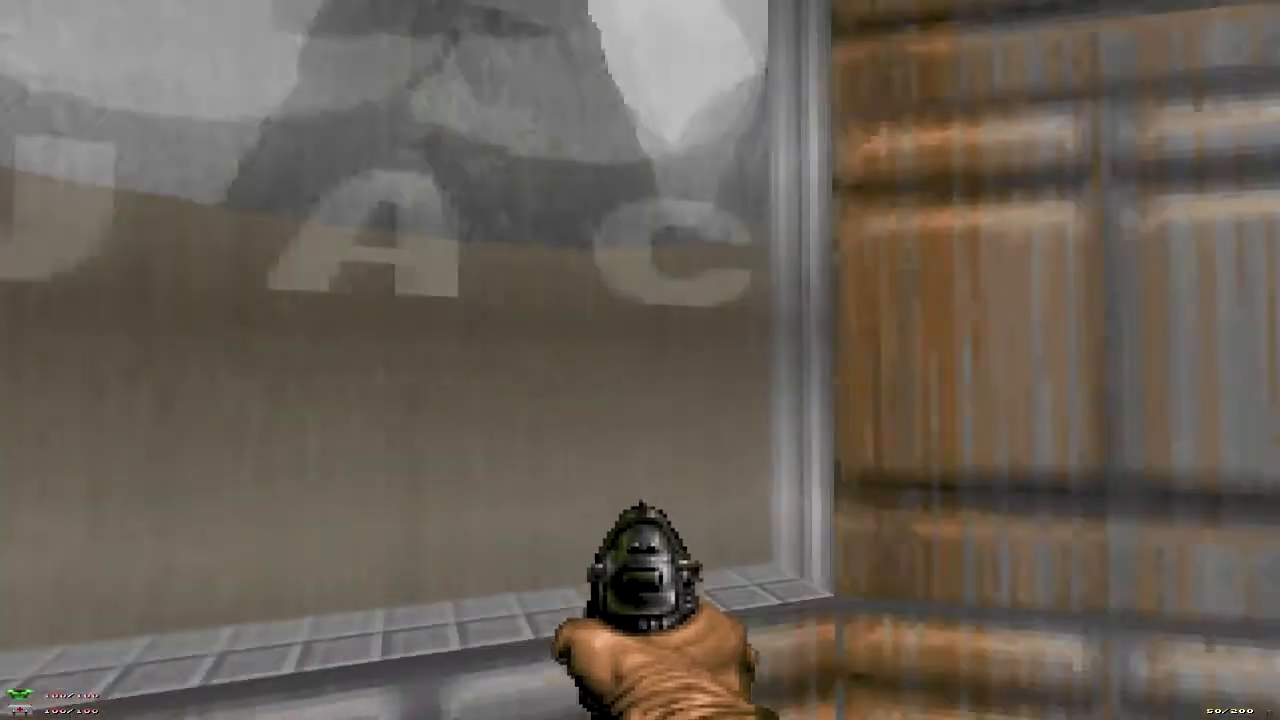
key(w)
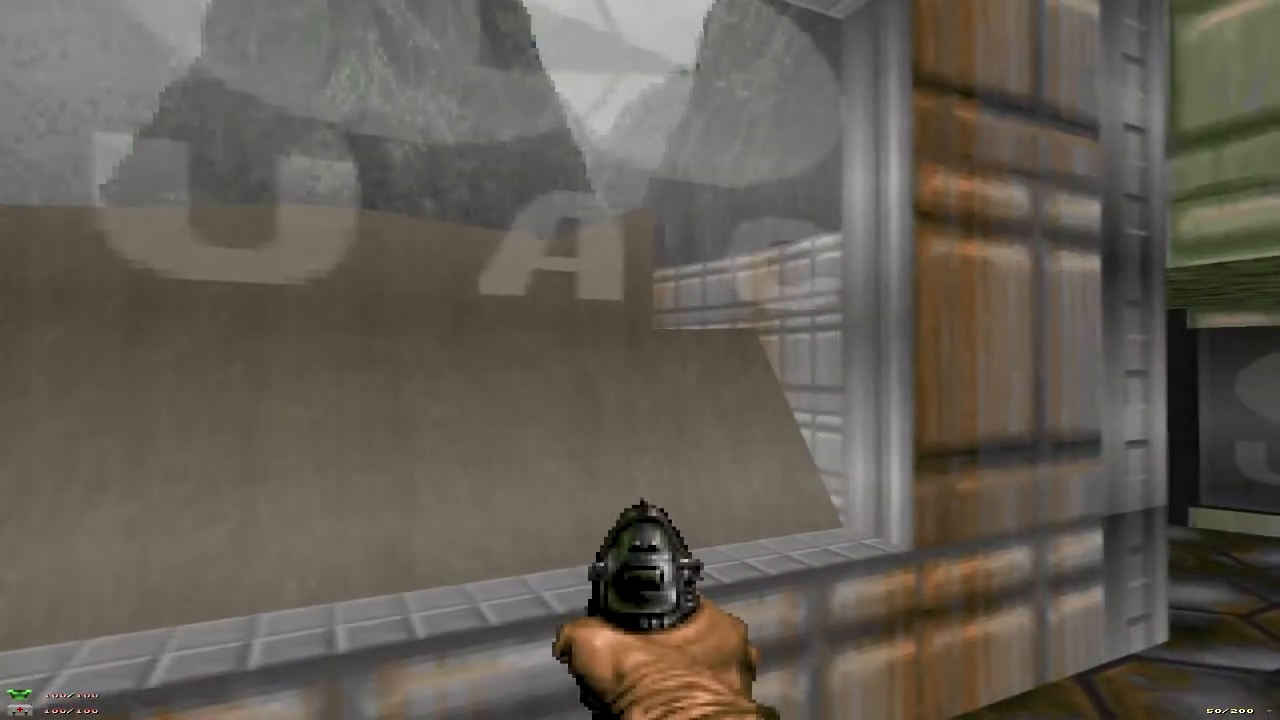
key(s)
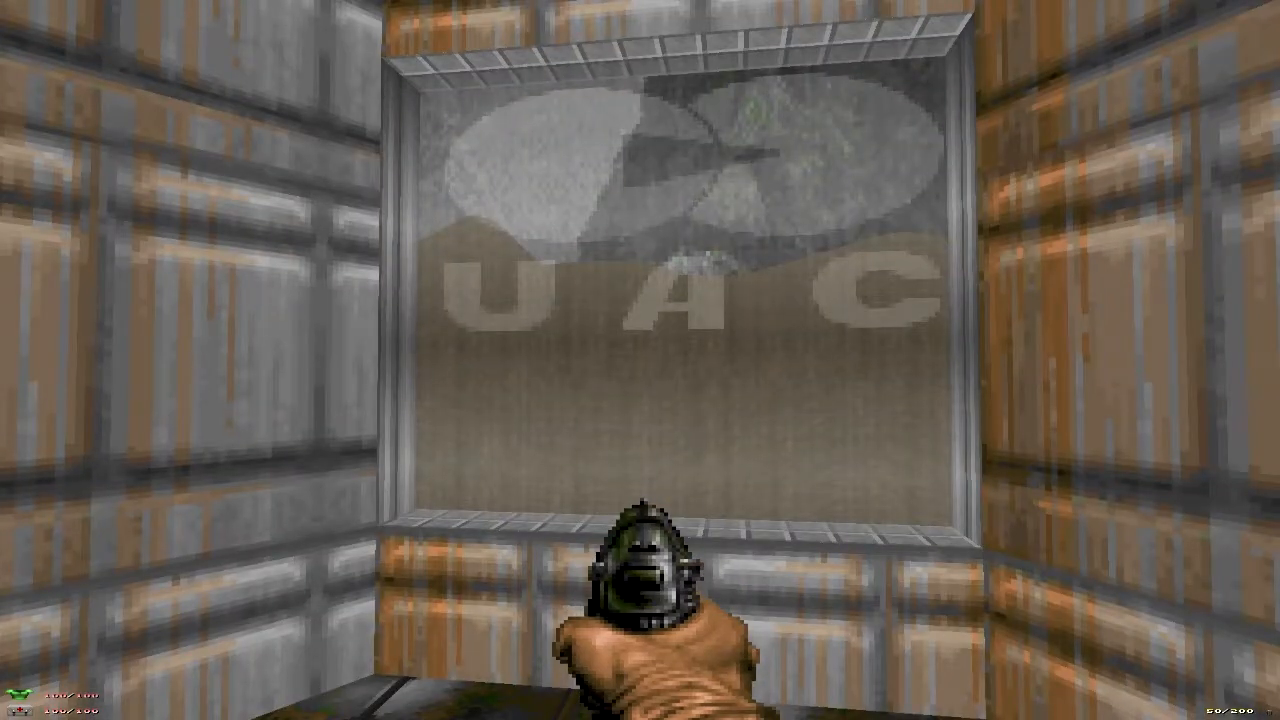
Step: Disable clipping with the idclip cheat and walk outside to examine the slopes and hill, returning to the windowed room
text(widclip)
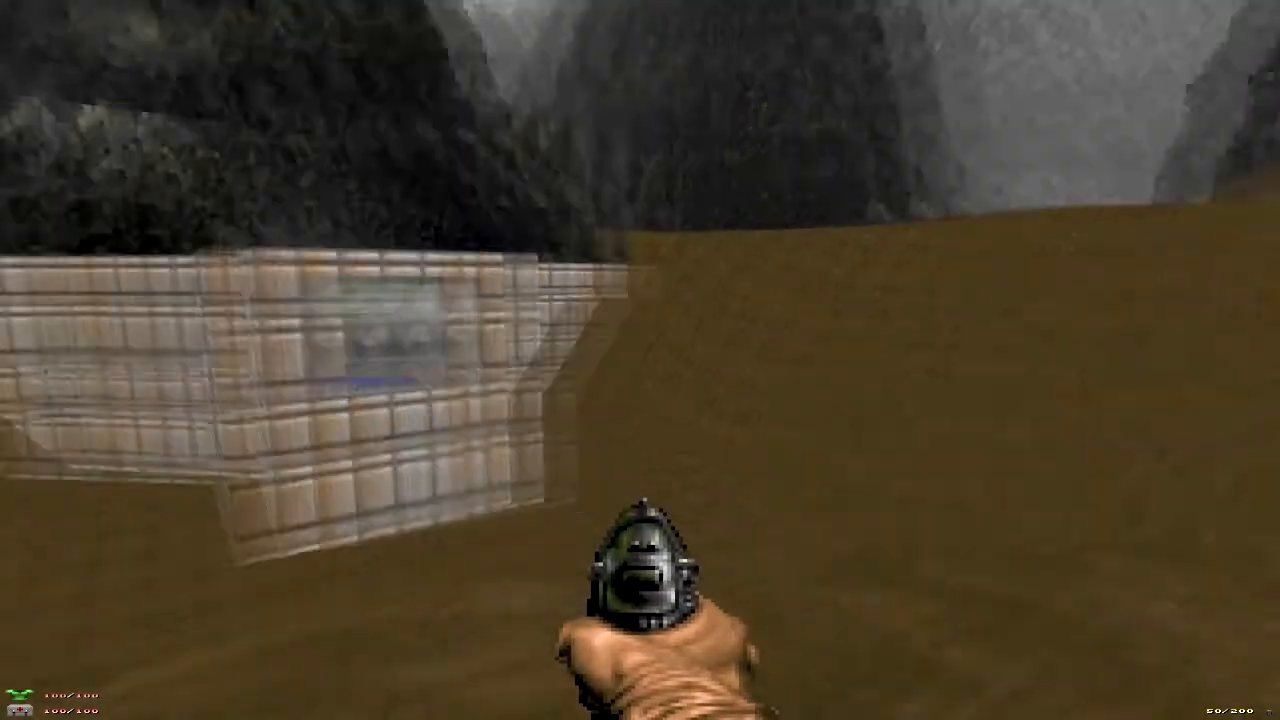
key(w)
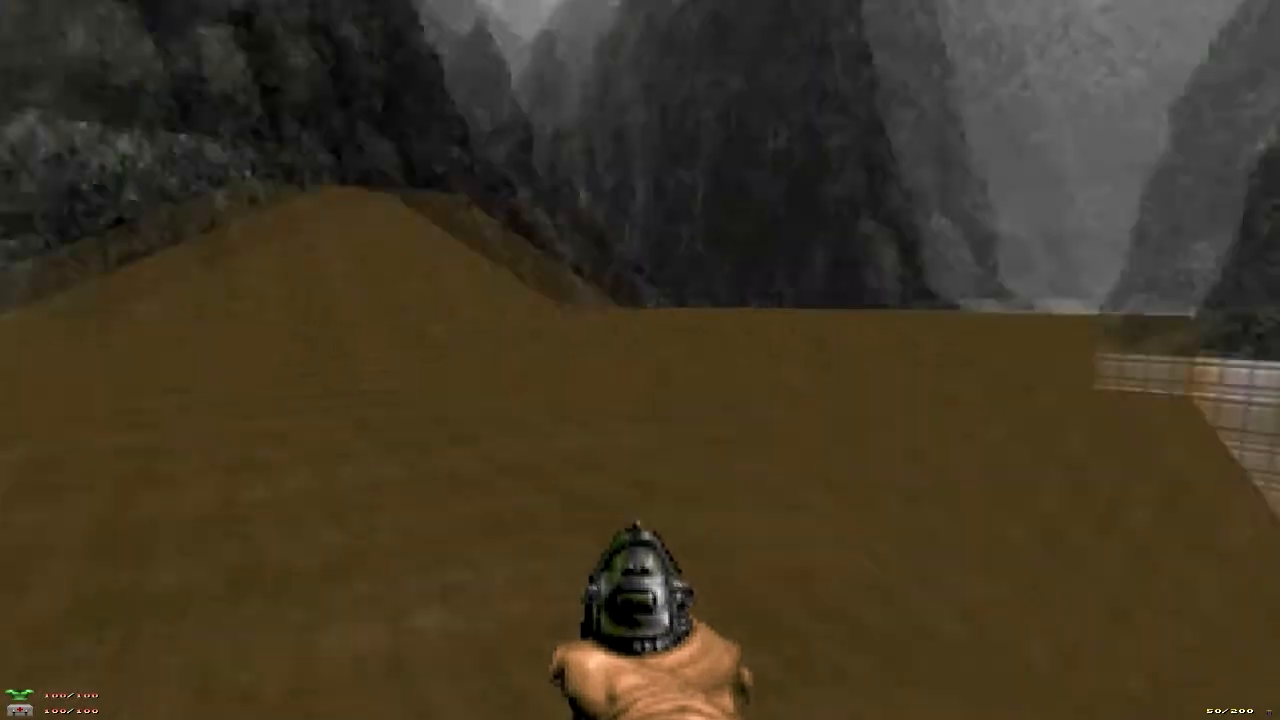
key(w)
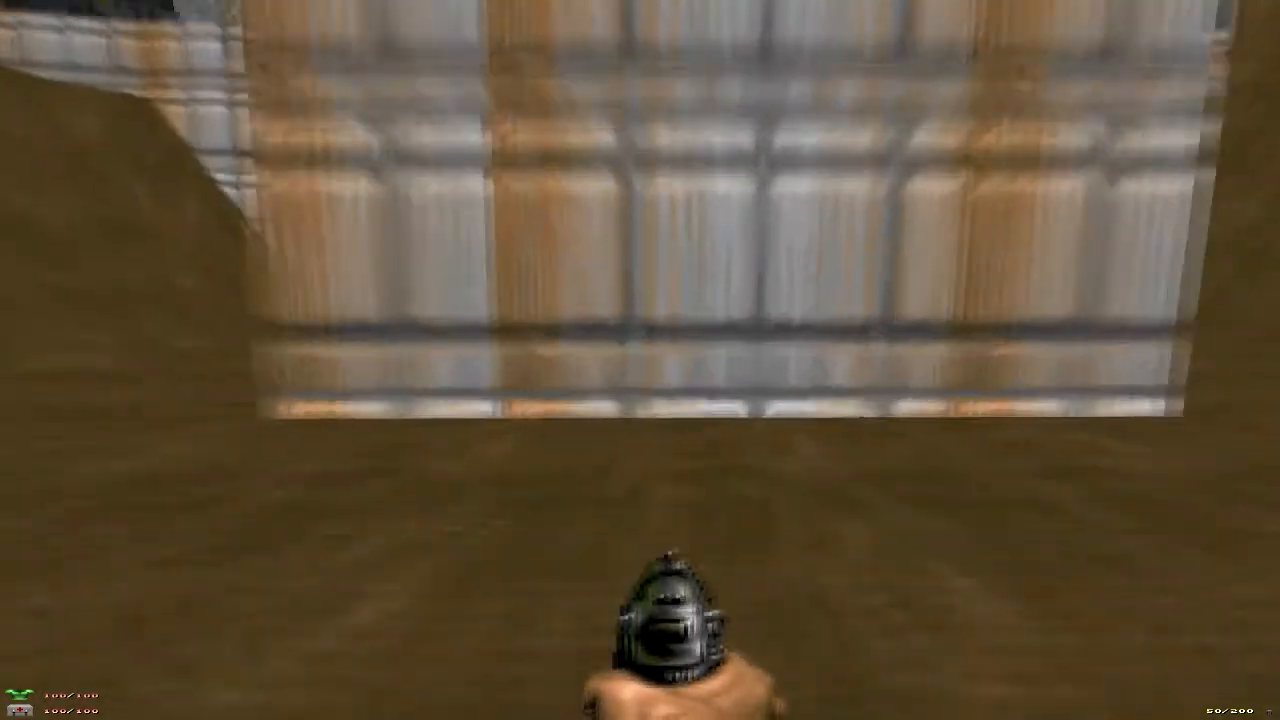
key(w)
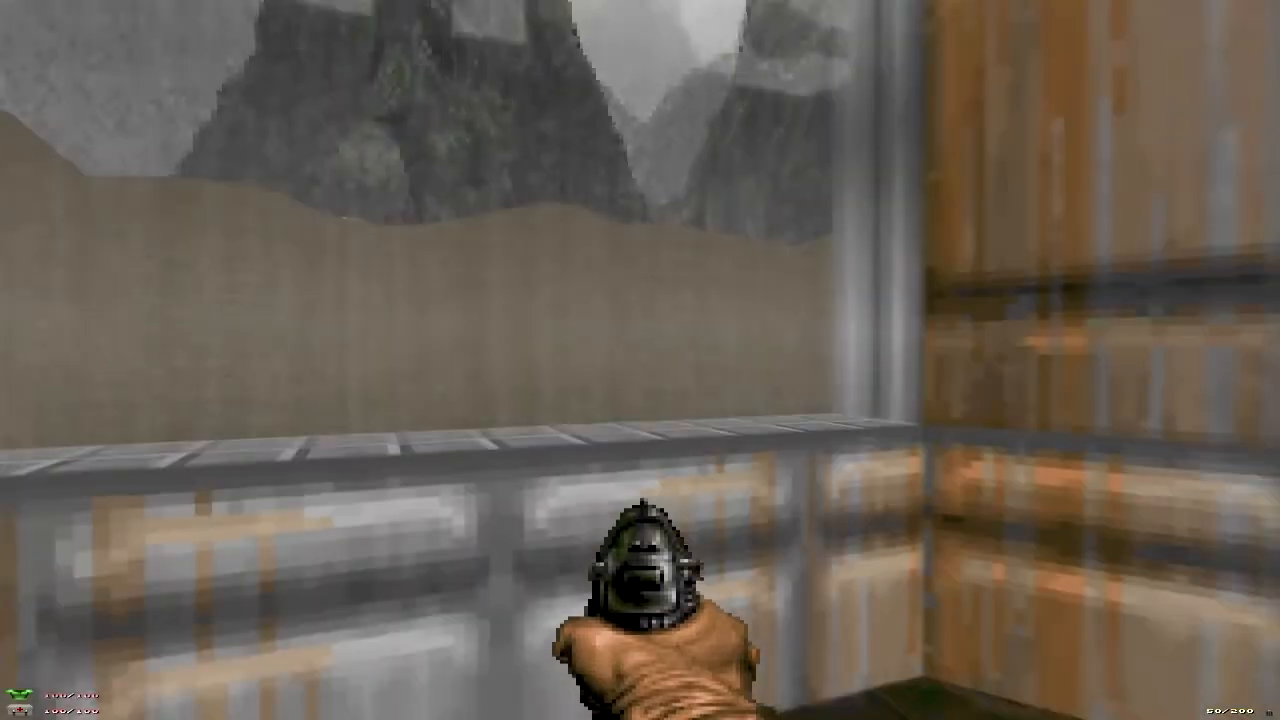
key(w)
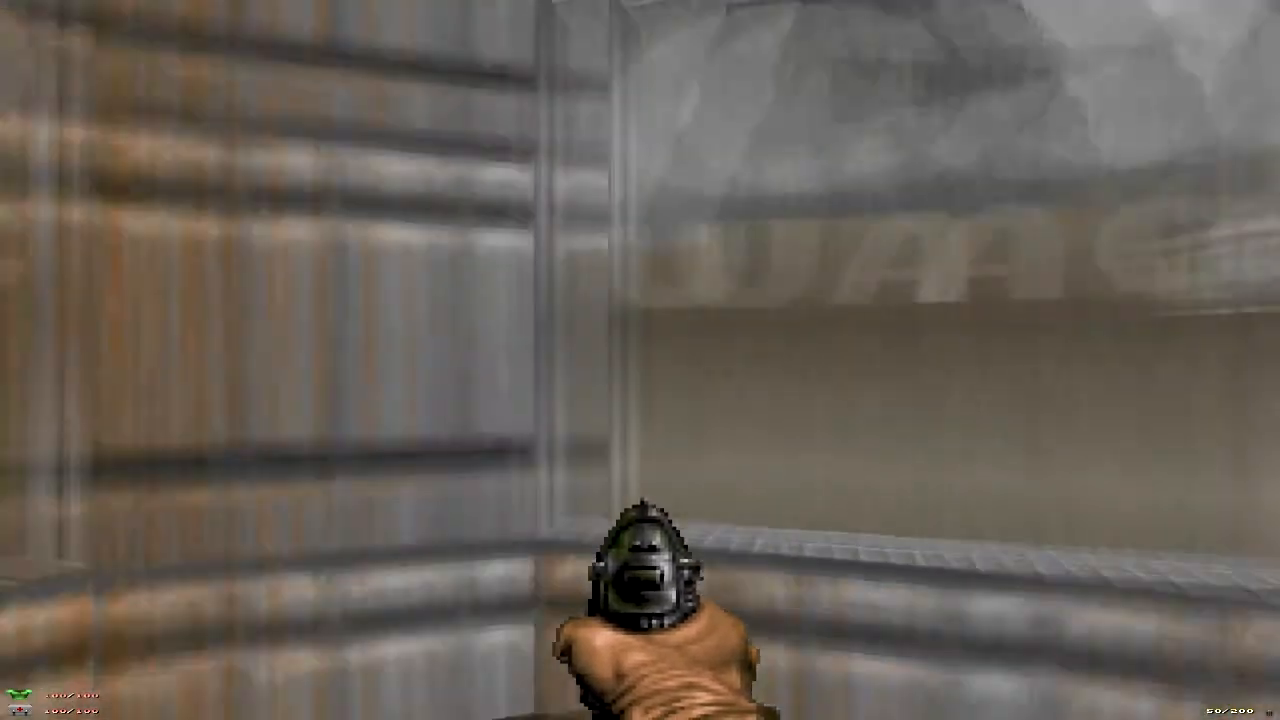